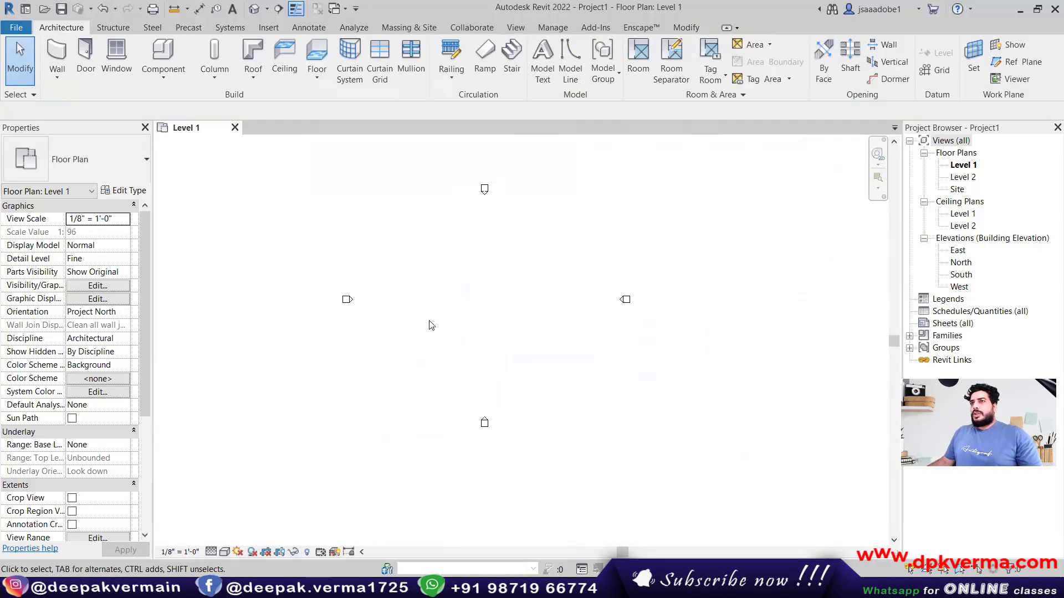
- Draw one horizontal Exterior - Brick on CMU wall on the Level 1 floor plan
scroll(449, 294, up, 1)
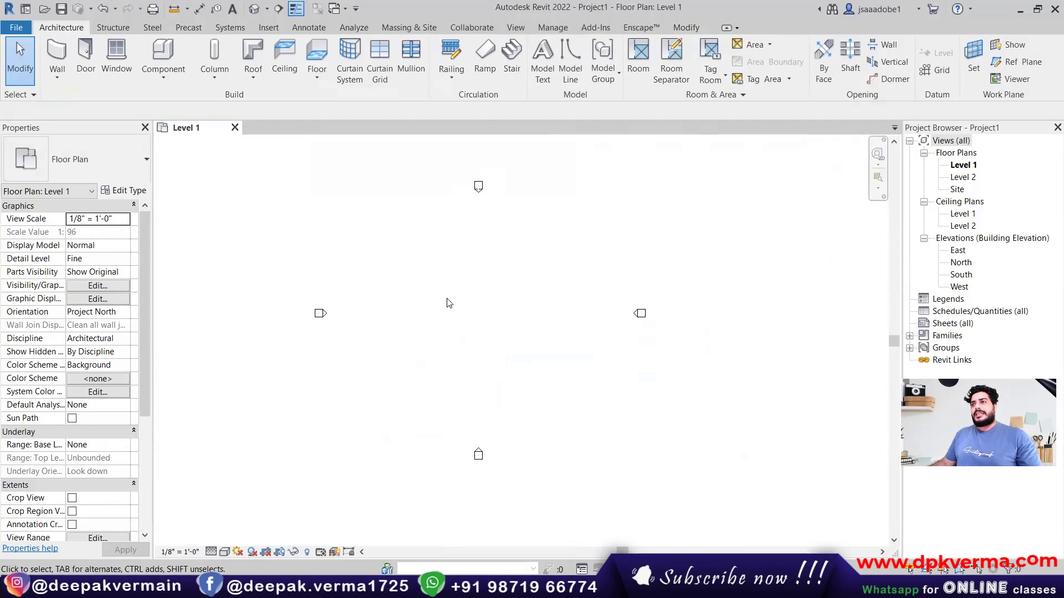
click(57, 78)
click(83, 104)
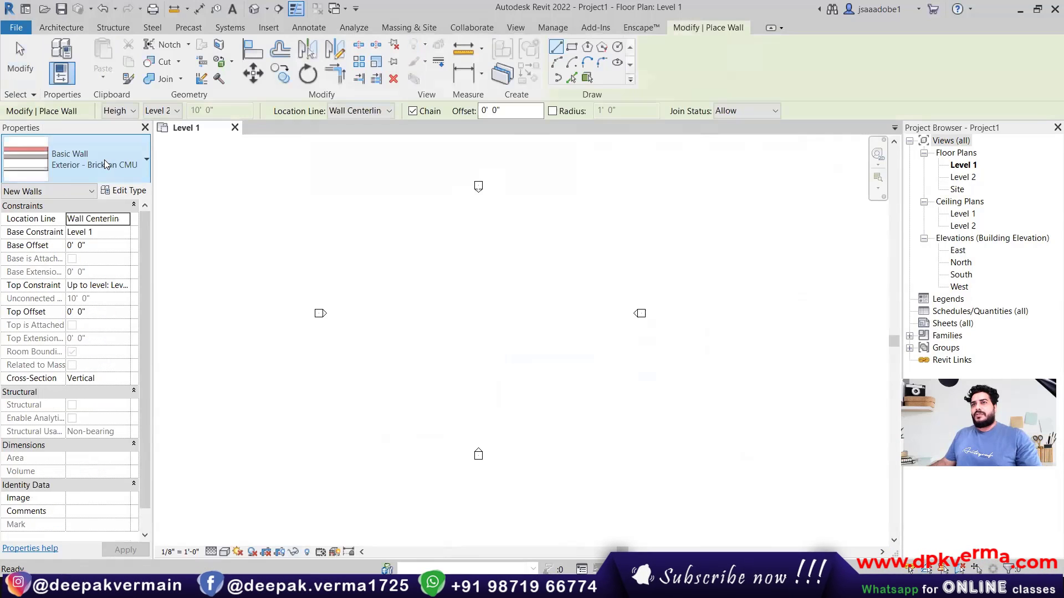
click(104, 160)
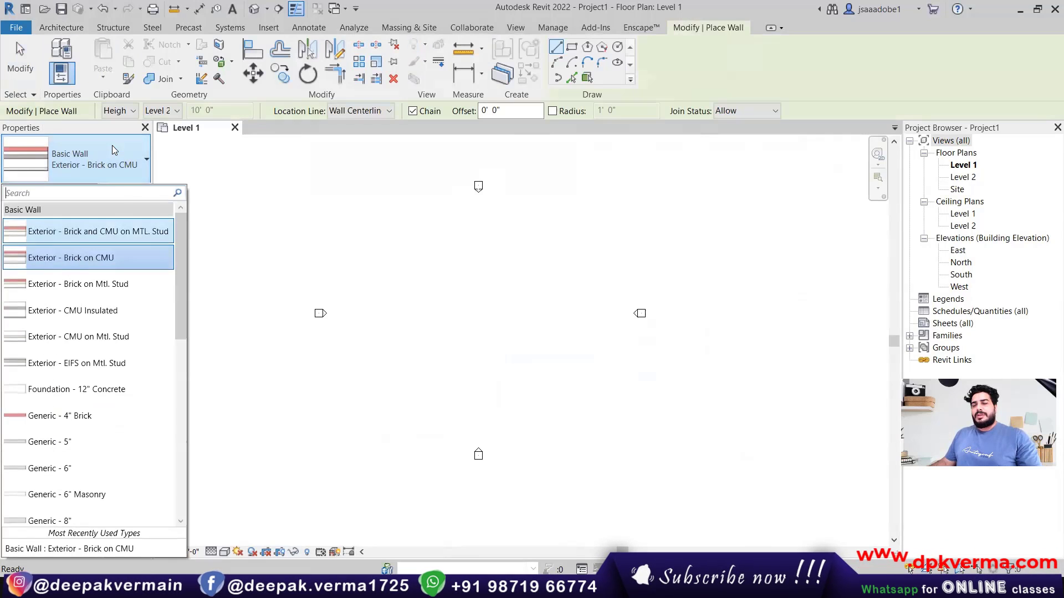
click(112, 145)
click(441, 308)
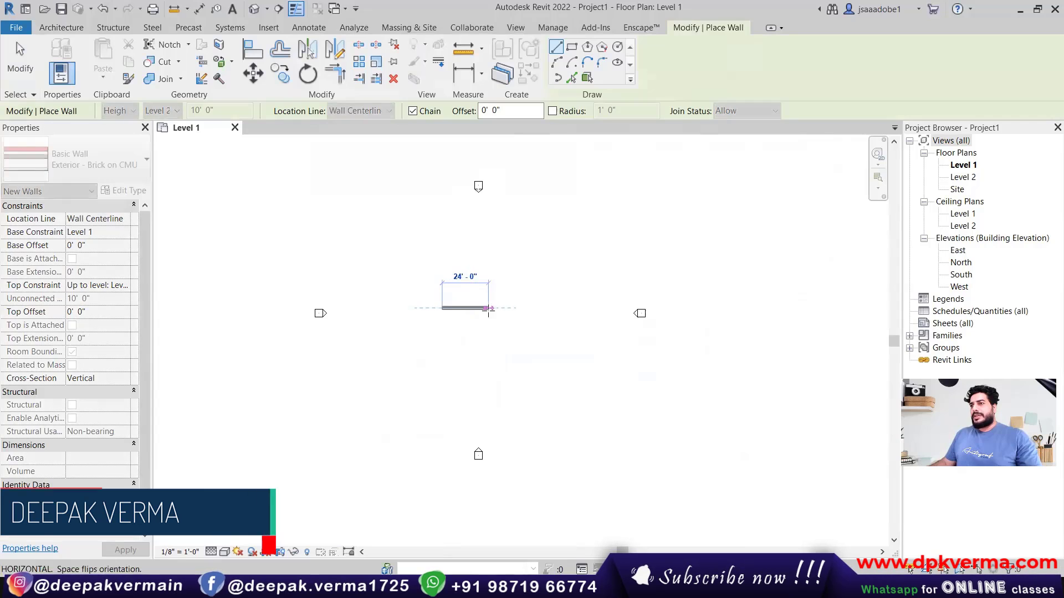
scroll(463, 308, up, 3)
scroll(462, 308, up, 3)
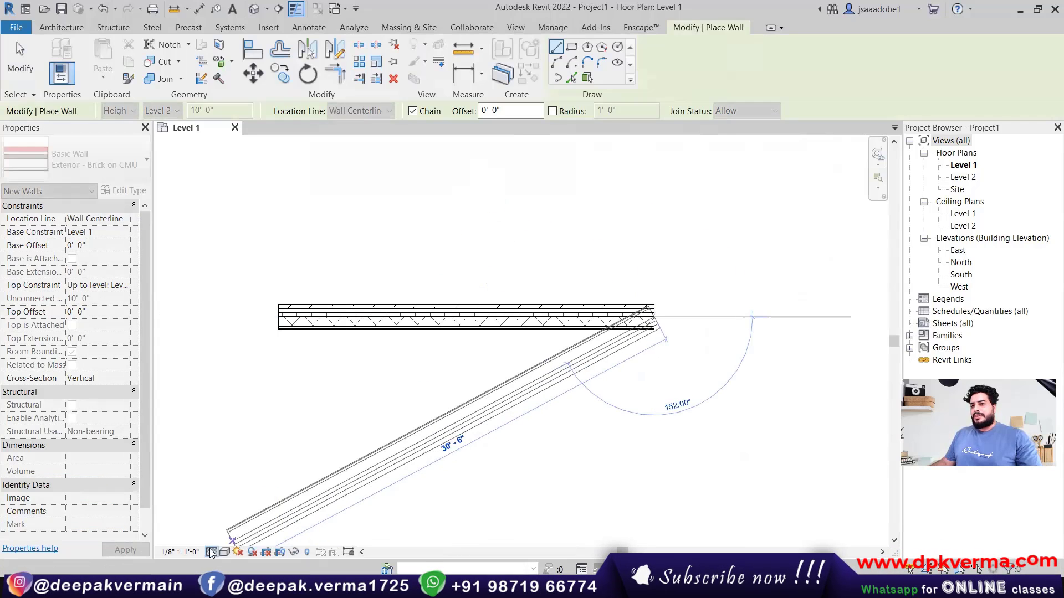
key(Escape)
- Start a second wall at the first wall's left end, cancel it, and adjust the plan view
click(279, 314)
scroll(285, 318, up, 3)
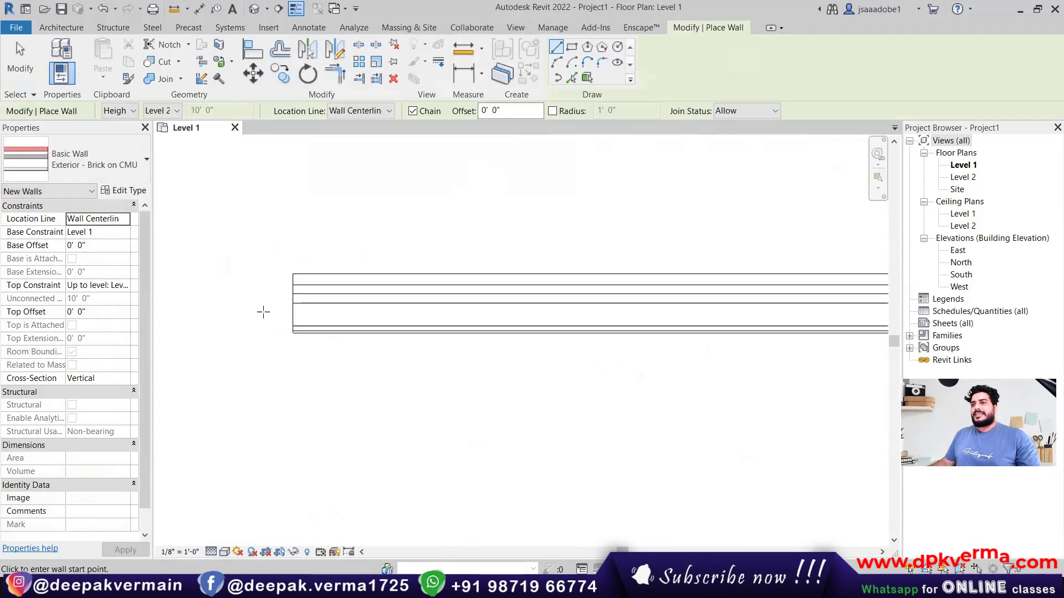
key(Escape)
key(Escape)
scroll(259, 316, up, 2)
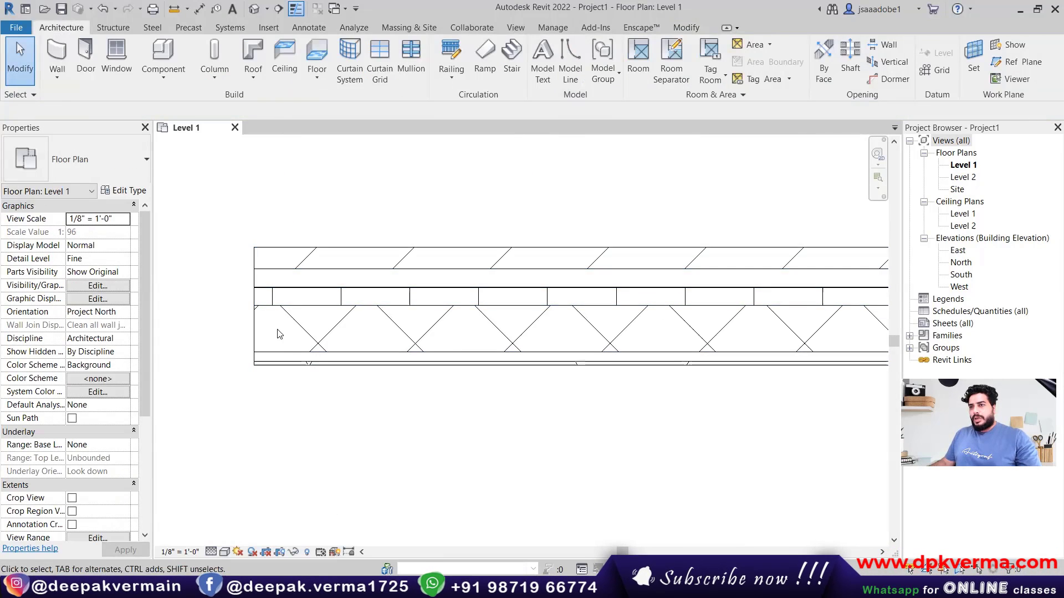
middle_drag(281, 334, 274, 327)
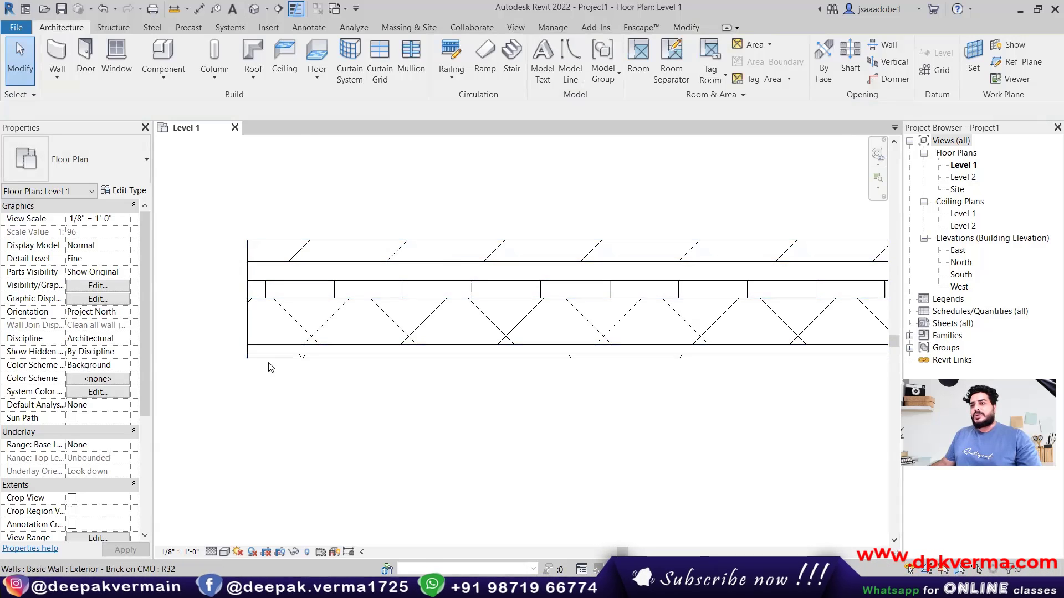
scroll(287, 369, down, 1)
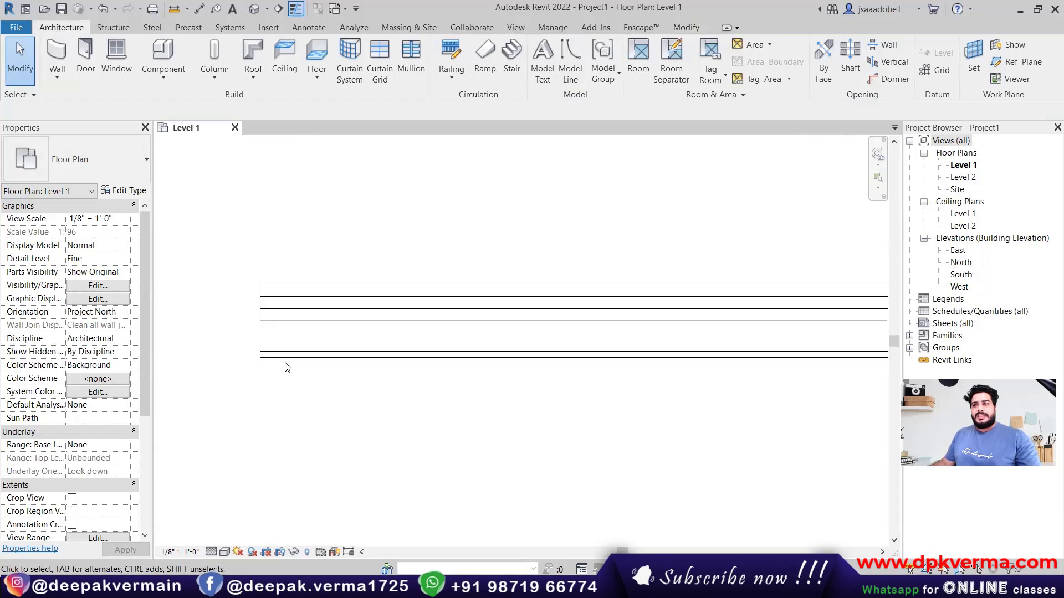
scroll(288, 355, down, 1)
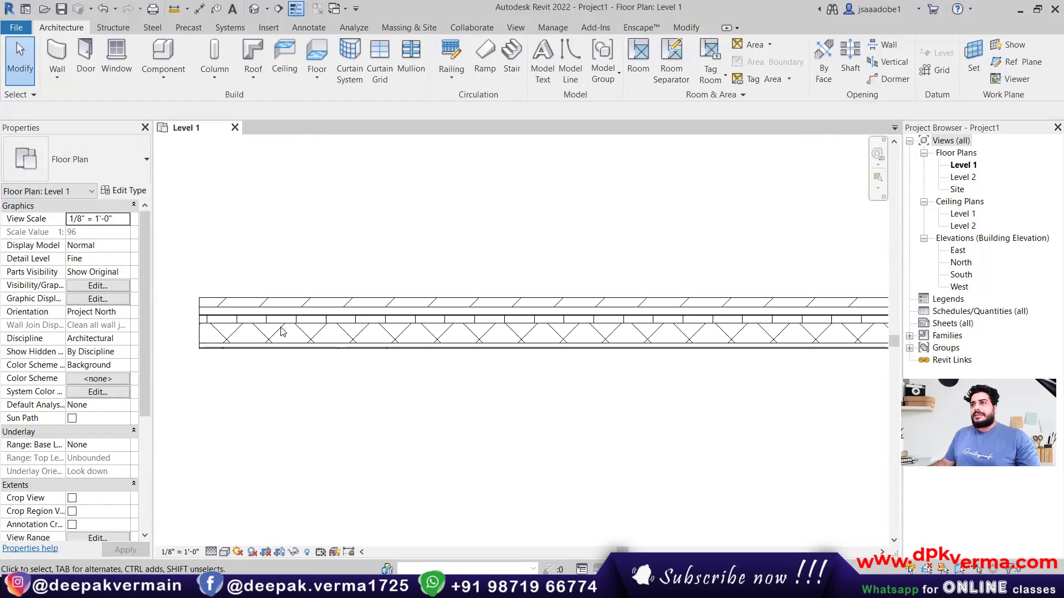
click(57, 55)
click(361, 111)
click(364, 146)
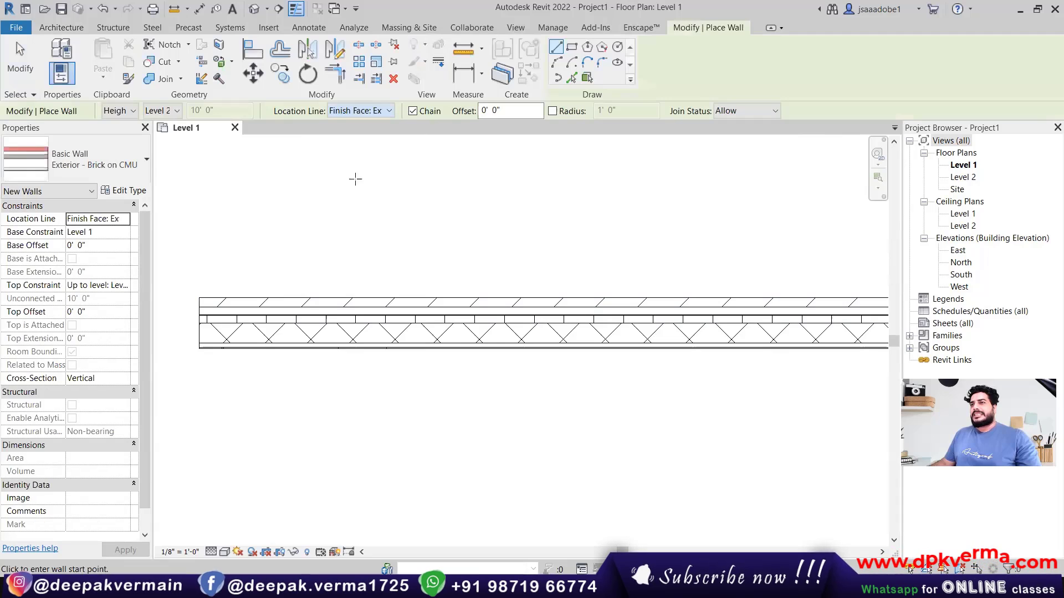
mouse_move(332, 188)
middle_down()
mouse_move(361, 238)
mouse_move(372, 190)
middle_up()
click(228, 242)
key(Escape)
click(234, 228)
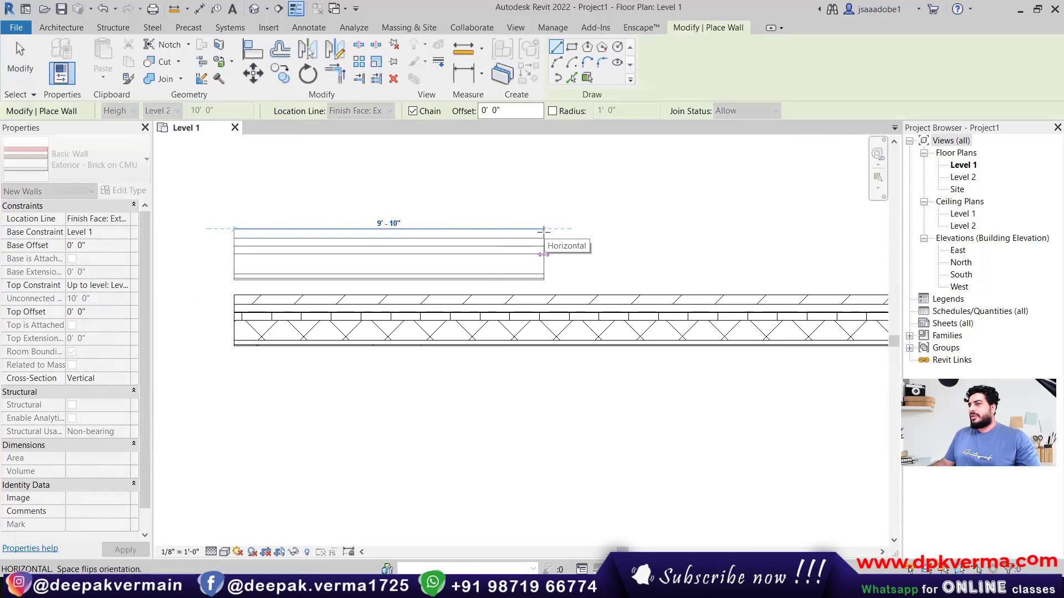
key(Escape)
scroll(325, 349, up, 2)
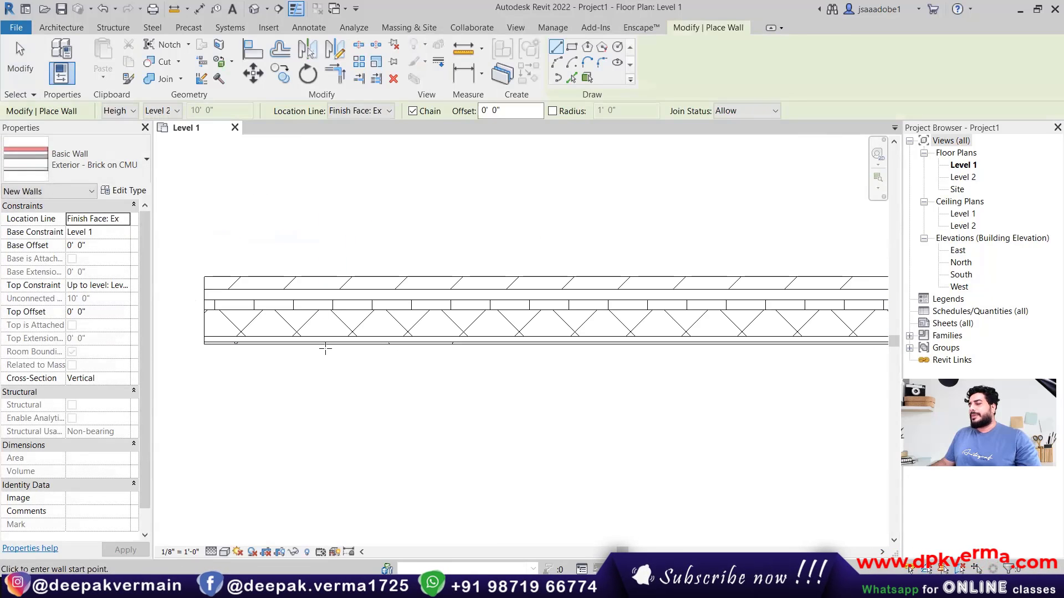
scroll(331, 329, down, 3)
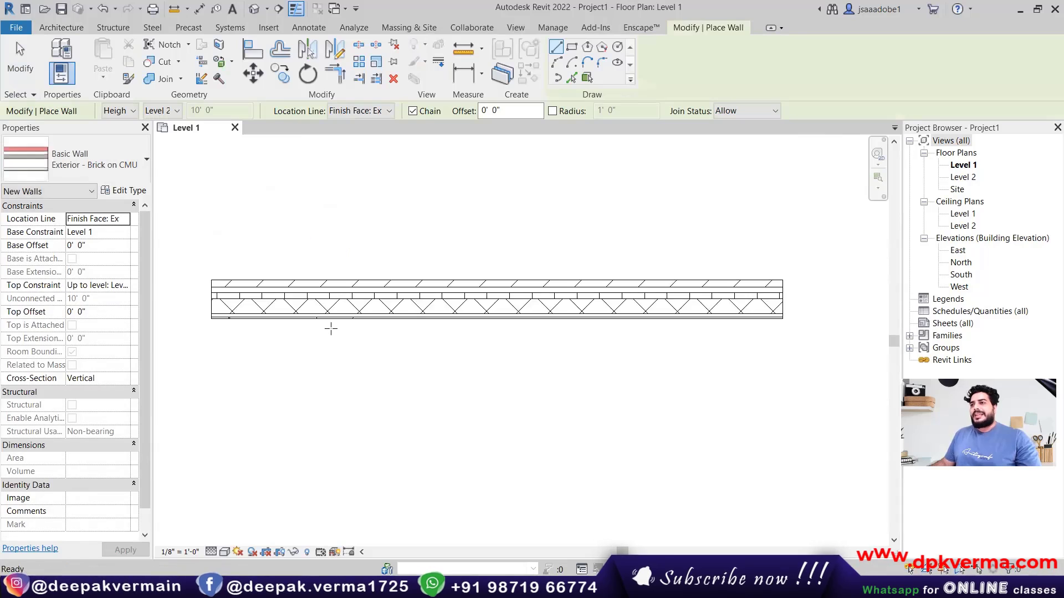
scroll(333, 330, up, 1)
key(Escape)
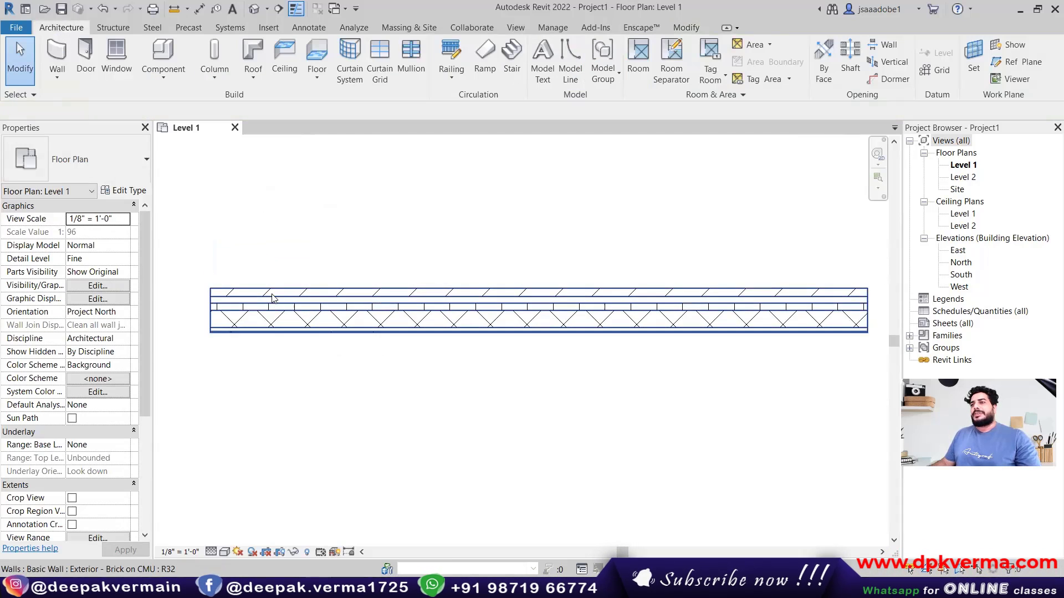
scroll(302, 314, up, 1)
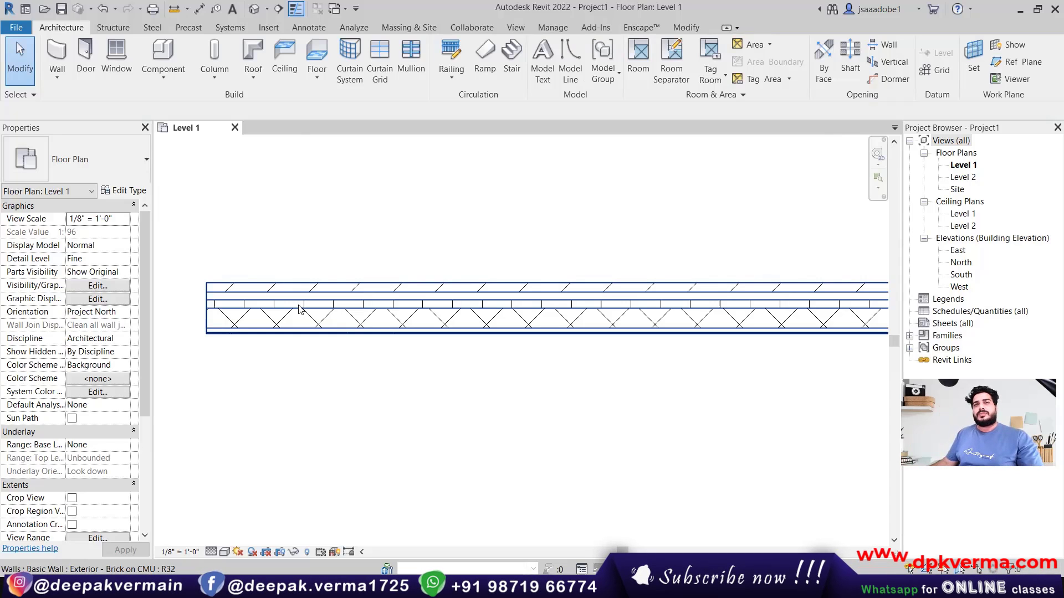
scroll(299, 310, down, 2)
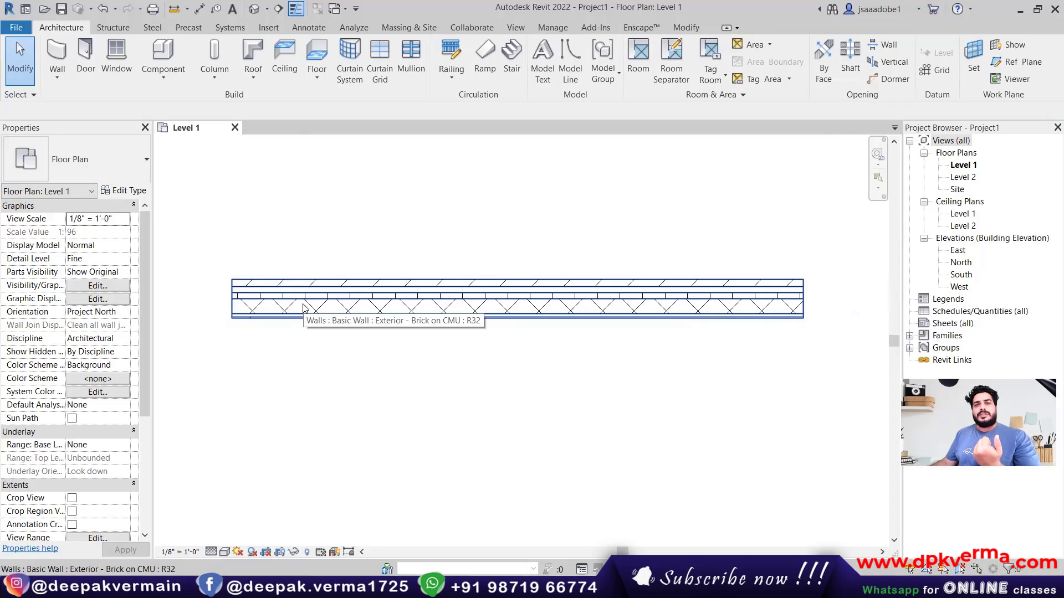
scroll(301, 280, up, 2)
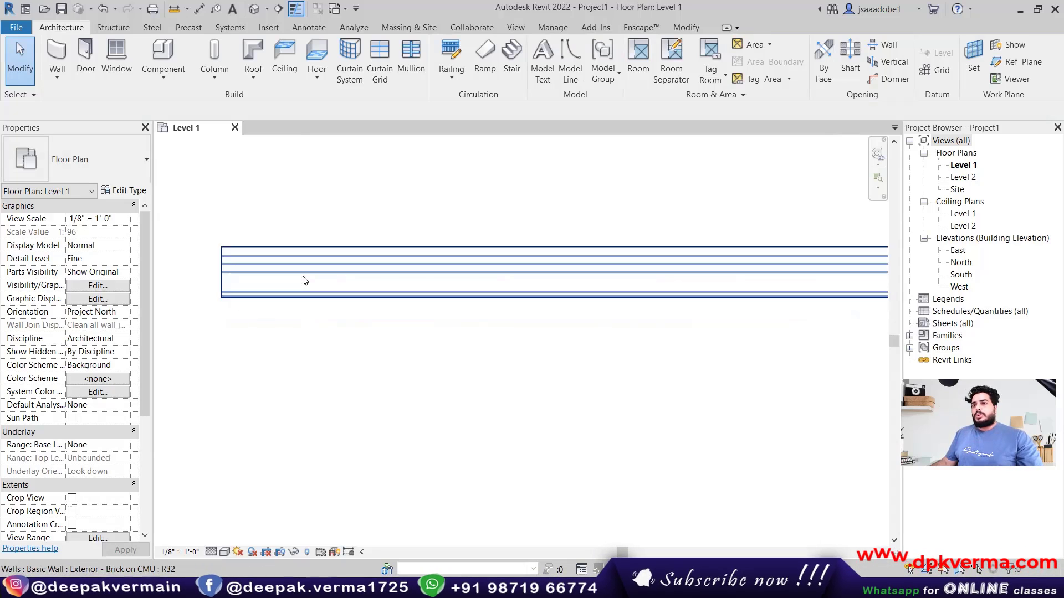
- Select the Generic - 8" wall type and bring up its type properties
click(57, 59)
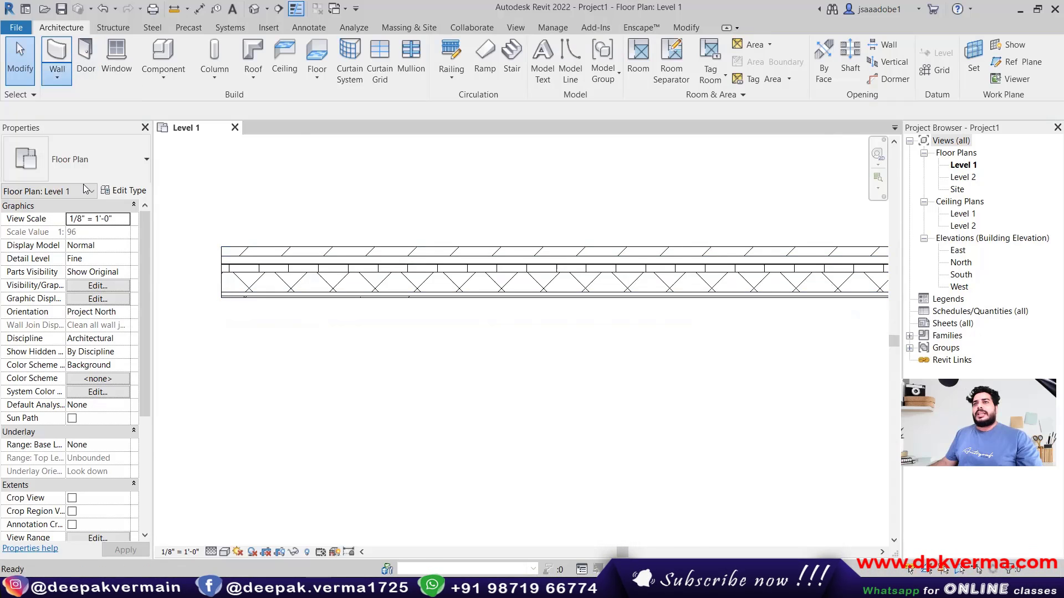
click(113, 167)
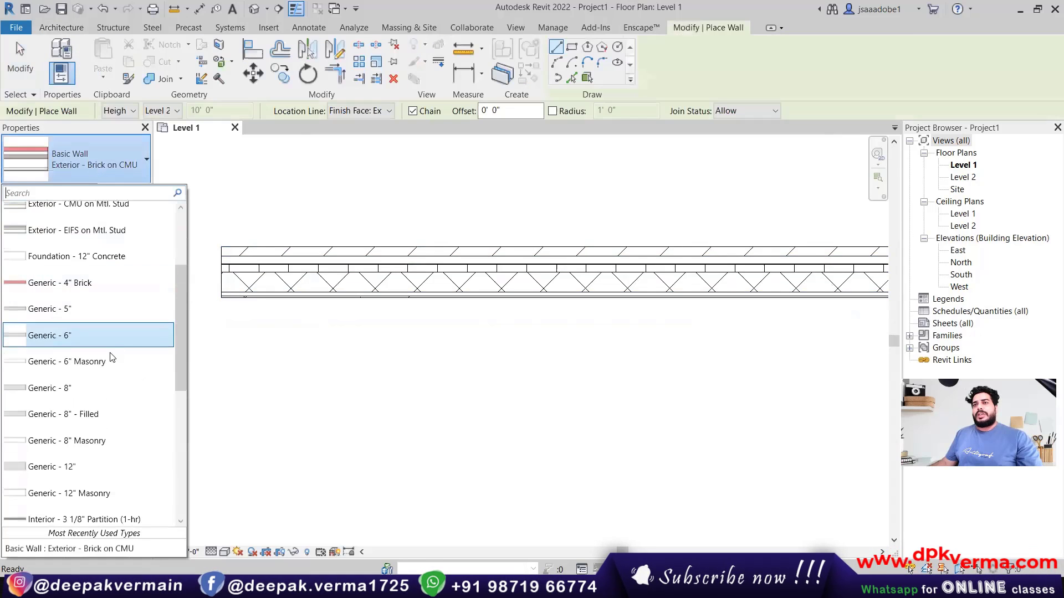
click(78, 392)
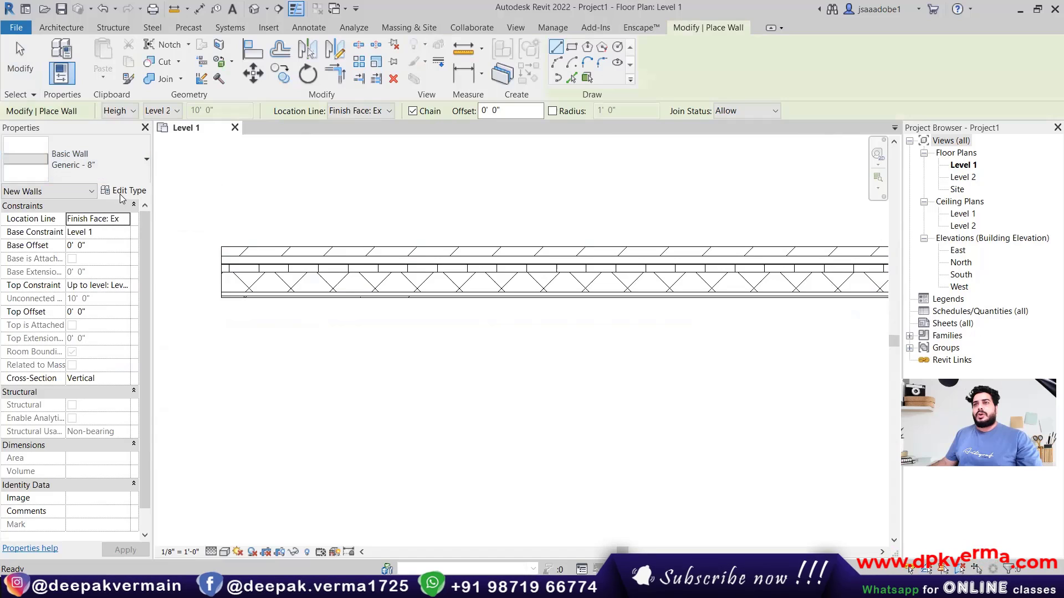
click(122, 191)
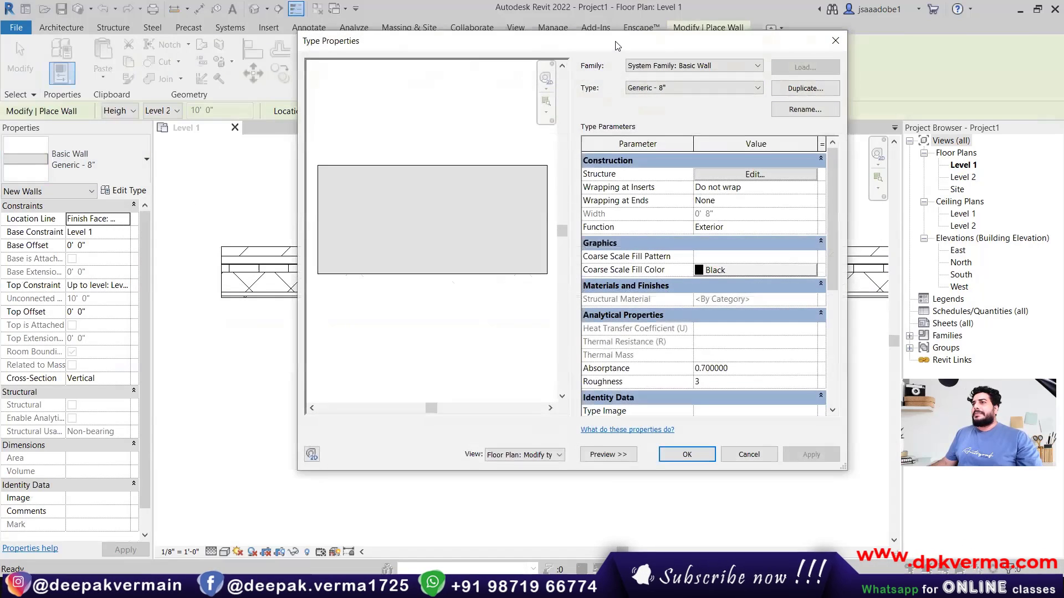
drag(617, 45, 557, 44)
- Duplicate it as a new wall type named 9" and edit its layer structure
click(745, 86)
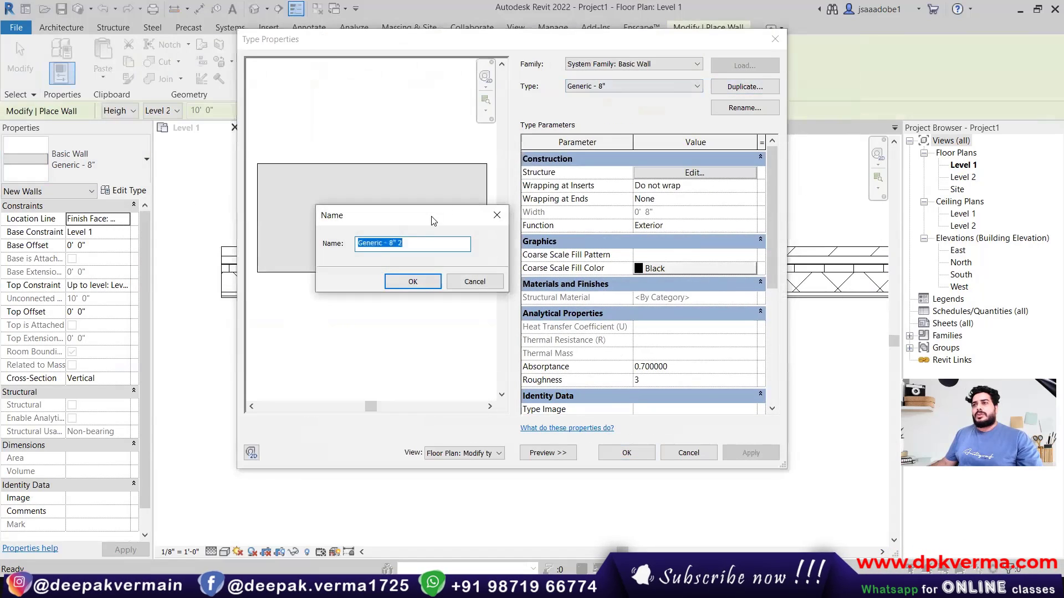
drag(433, 220, 455, 220)
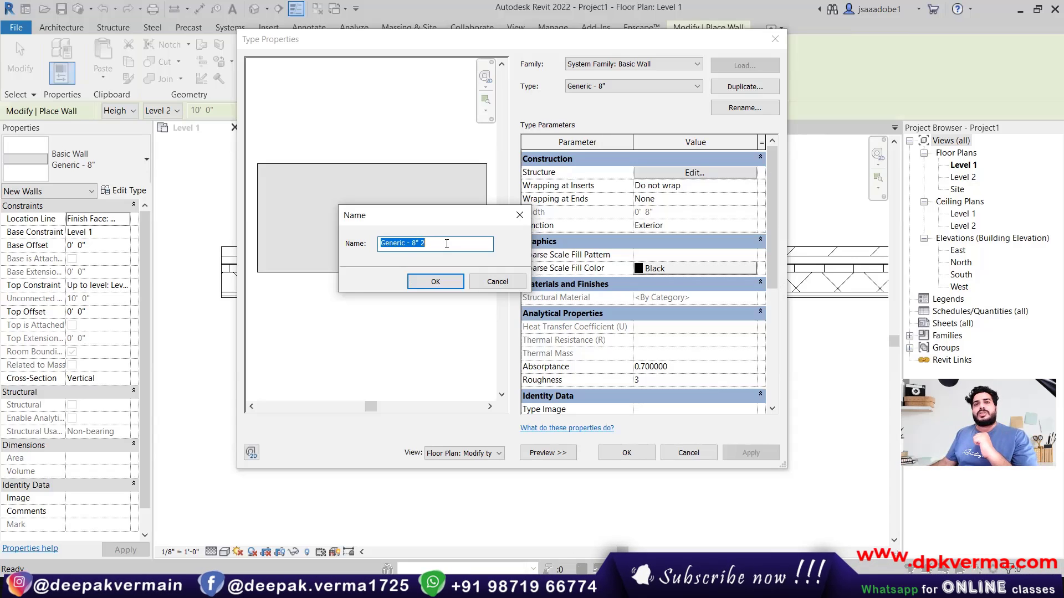
text(9)
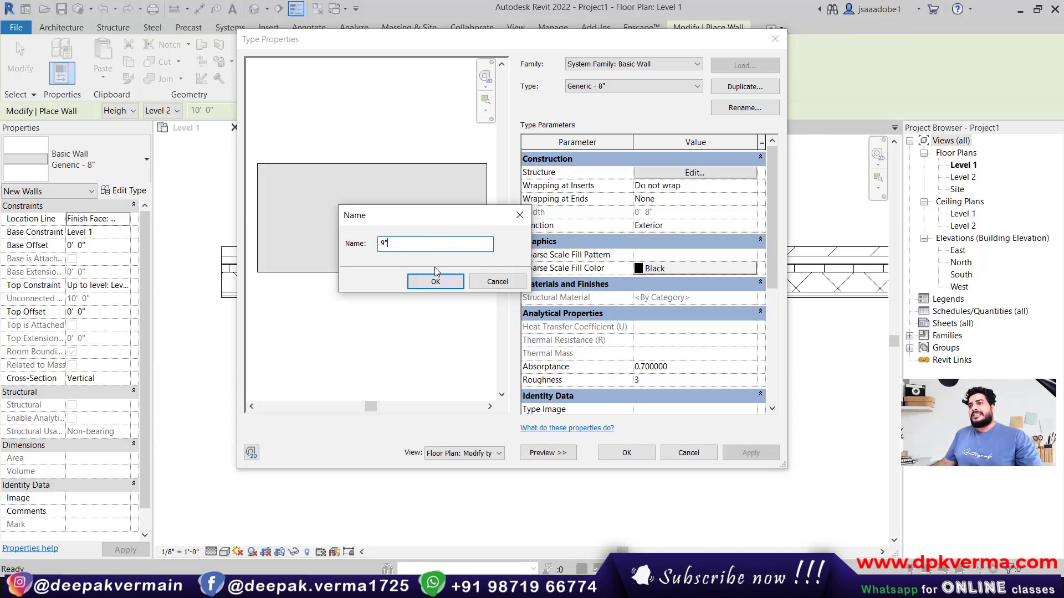
click(421, 282)
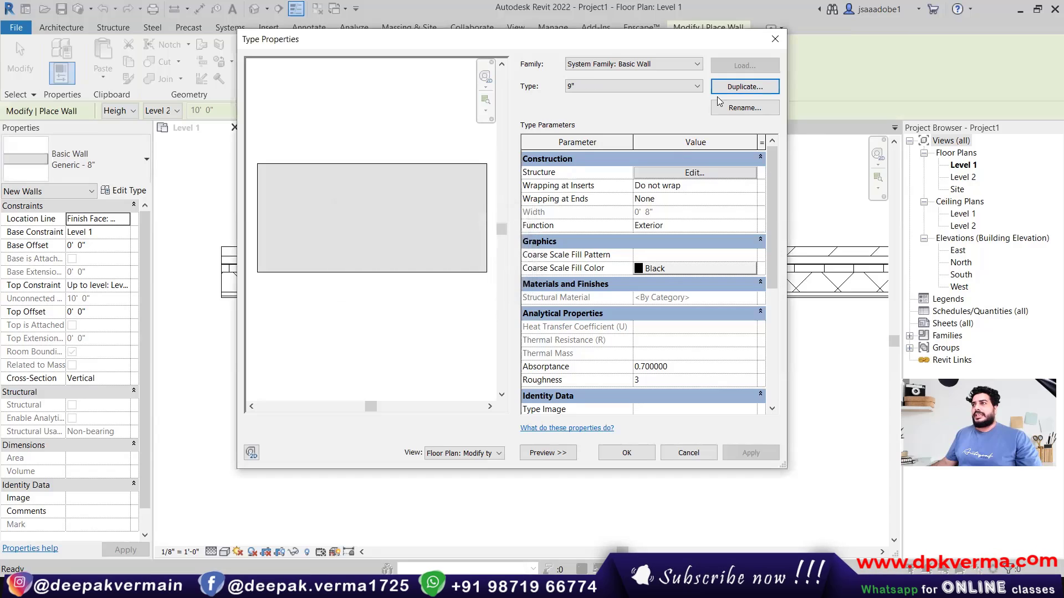
click(695, 172)
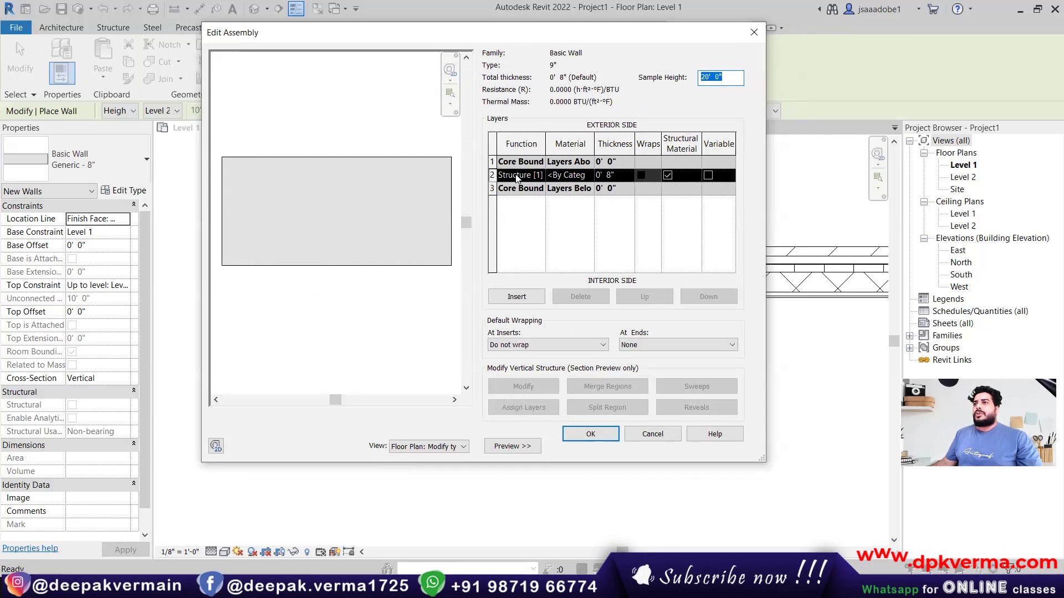
- Insert a new layer on the 9" wall's exterior face with function Finish 1 [4]
click(516, 176)
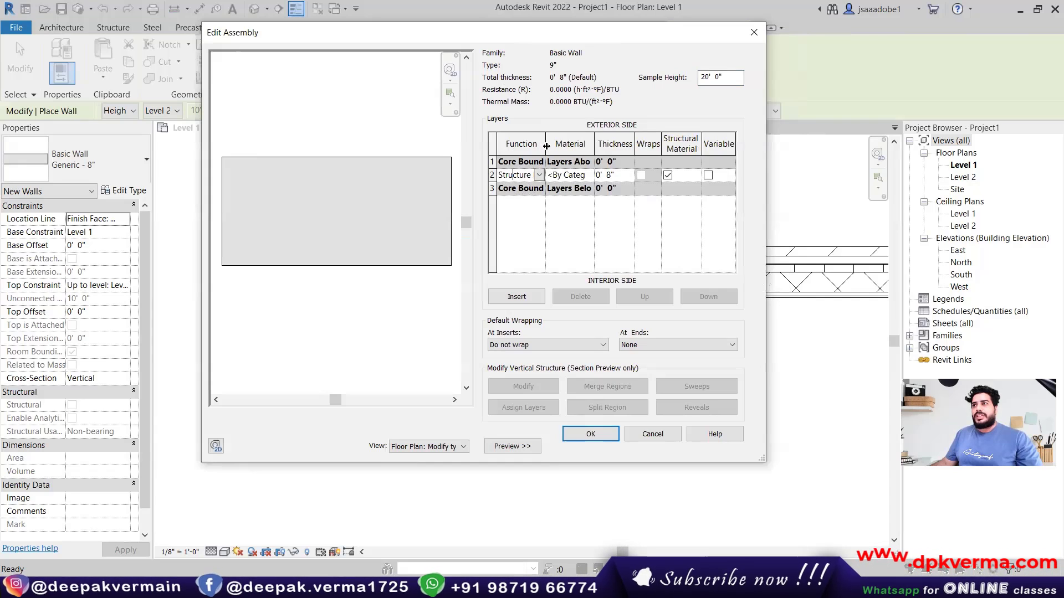
drag(546, 146, 565, 145)
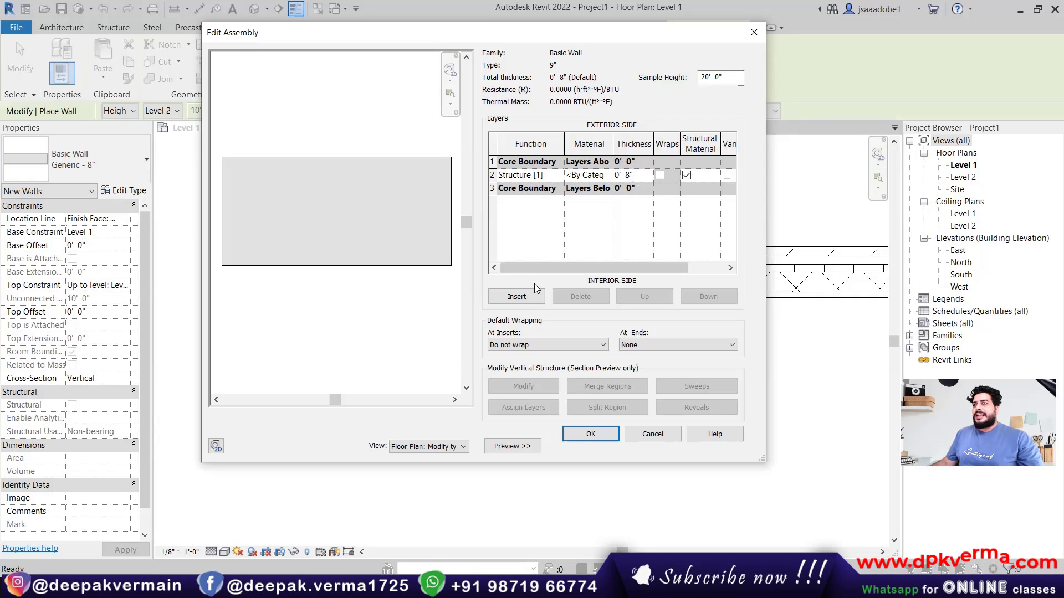
click(526, 297)
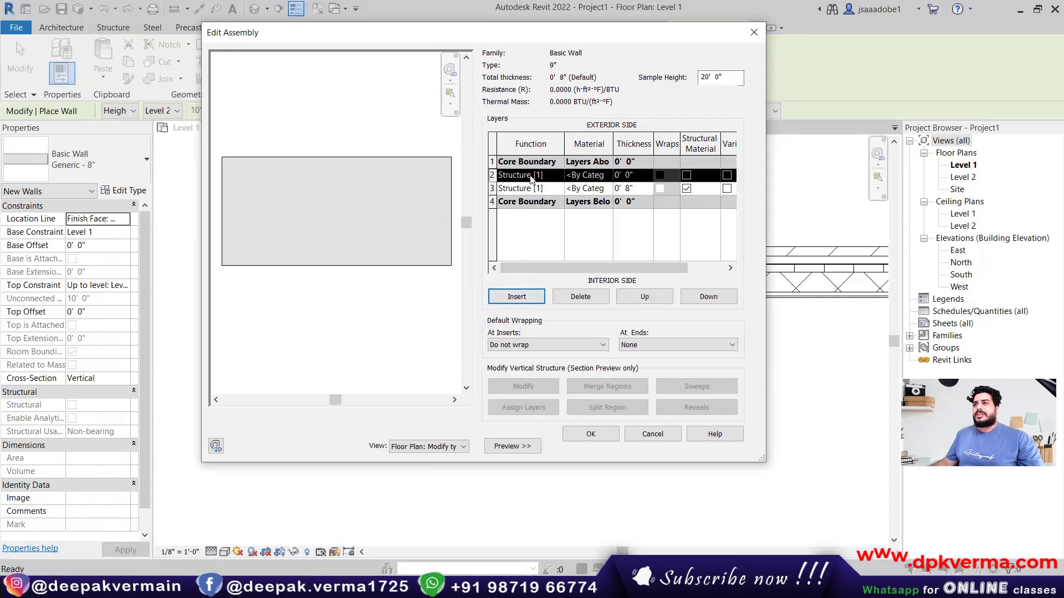
click(644, 297)
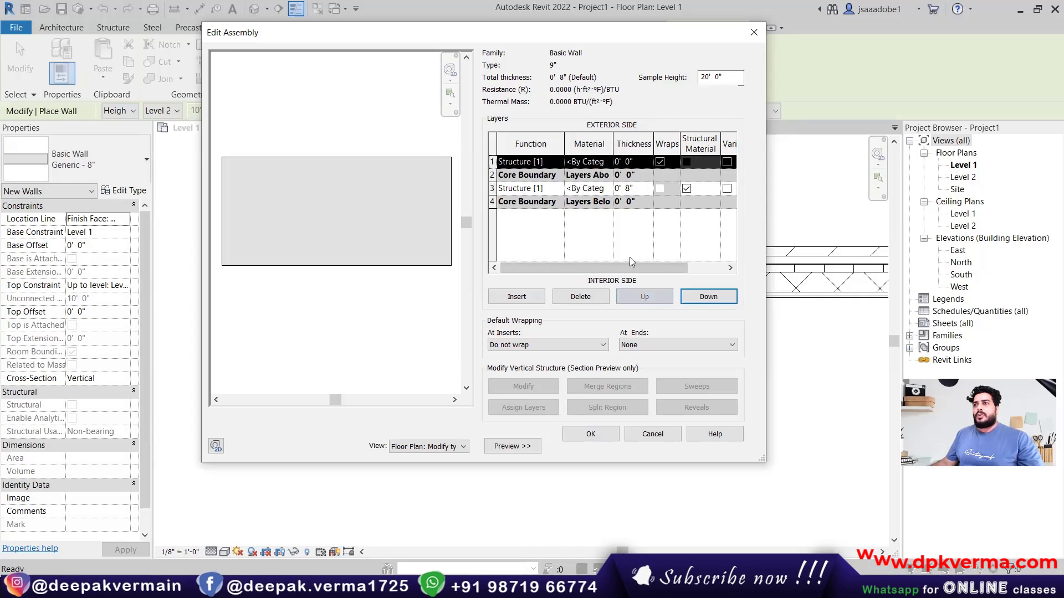
click(559, 162)
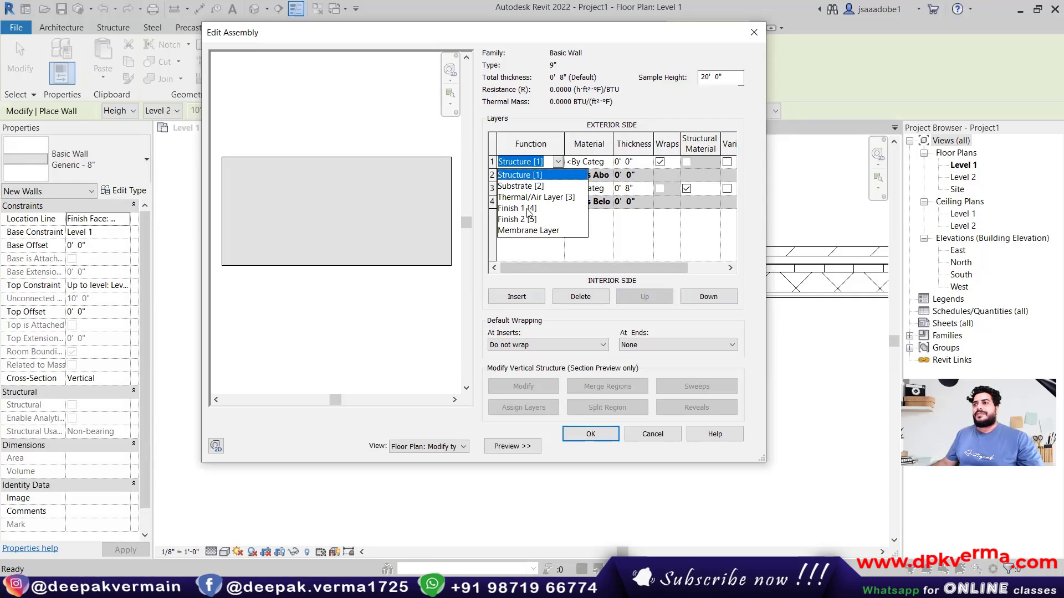
click(527, 209)
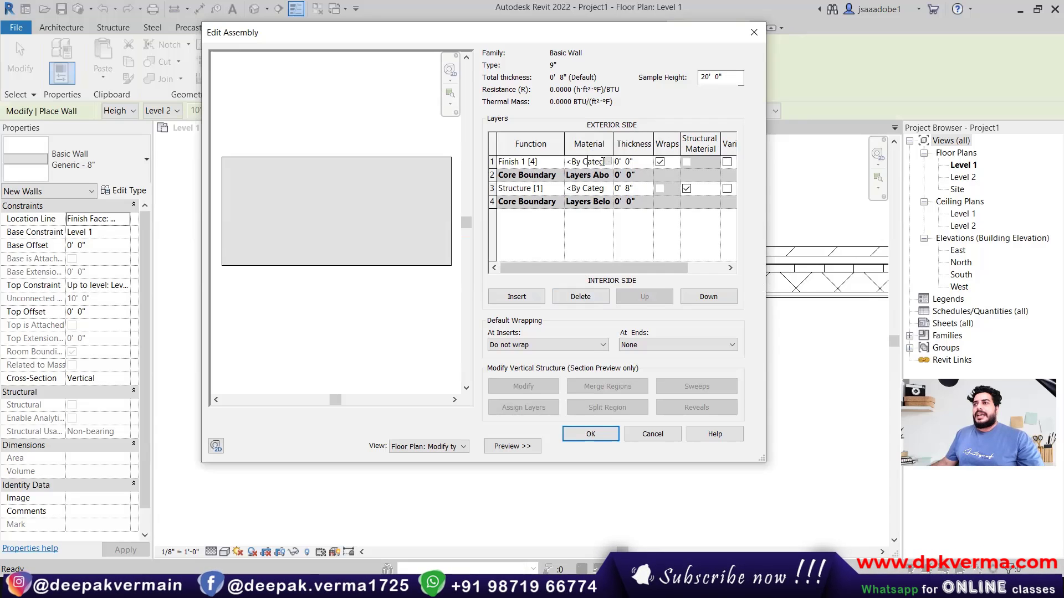
- Set the exterior Finish 1 layer thickness to .6", after trying 10mm and 1cm
click(632, 162)
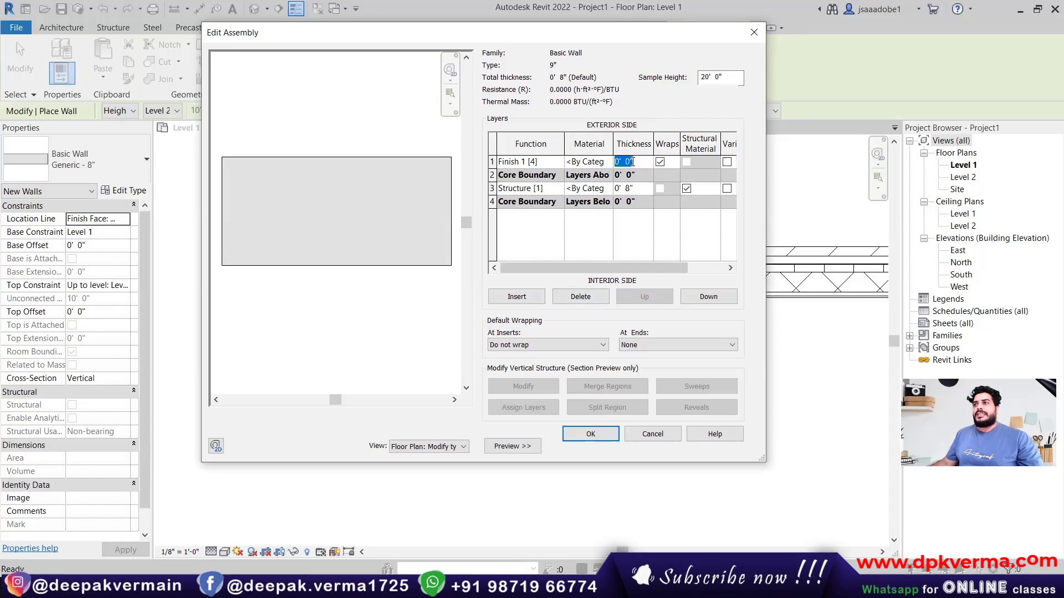
text(.6)
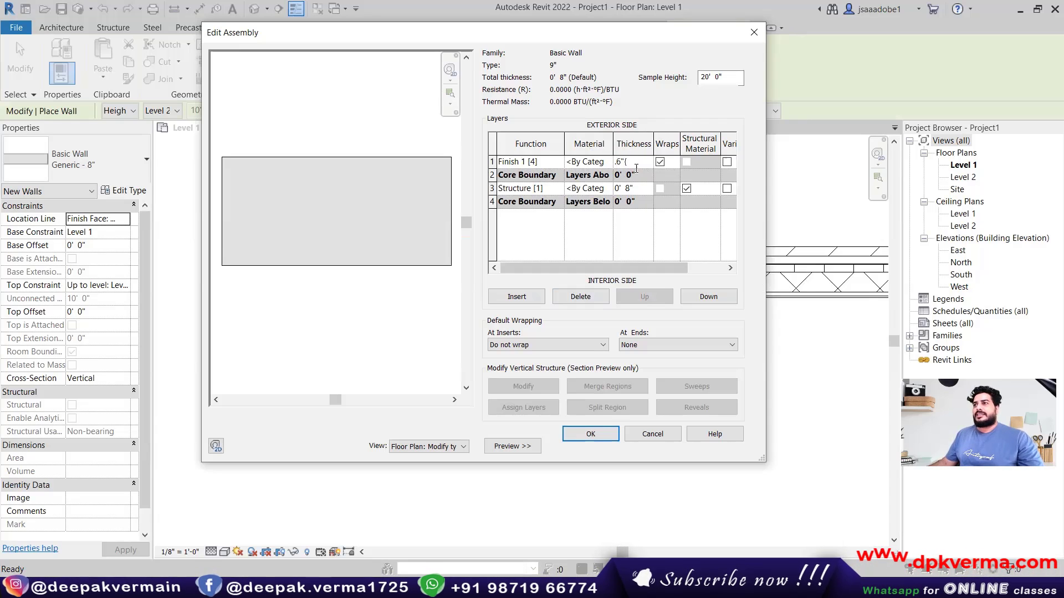
click(638, 188)
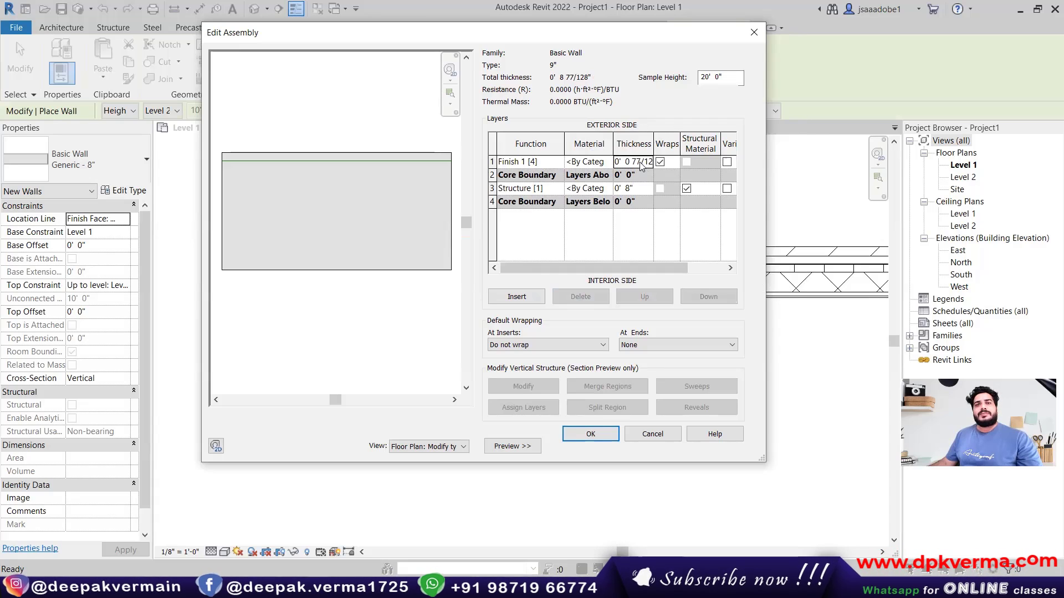
click(639, 161)
double_click(640, 162)
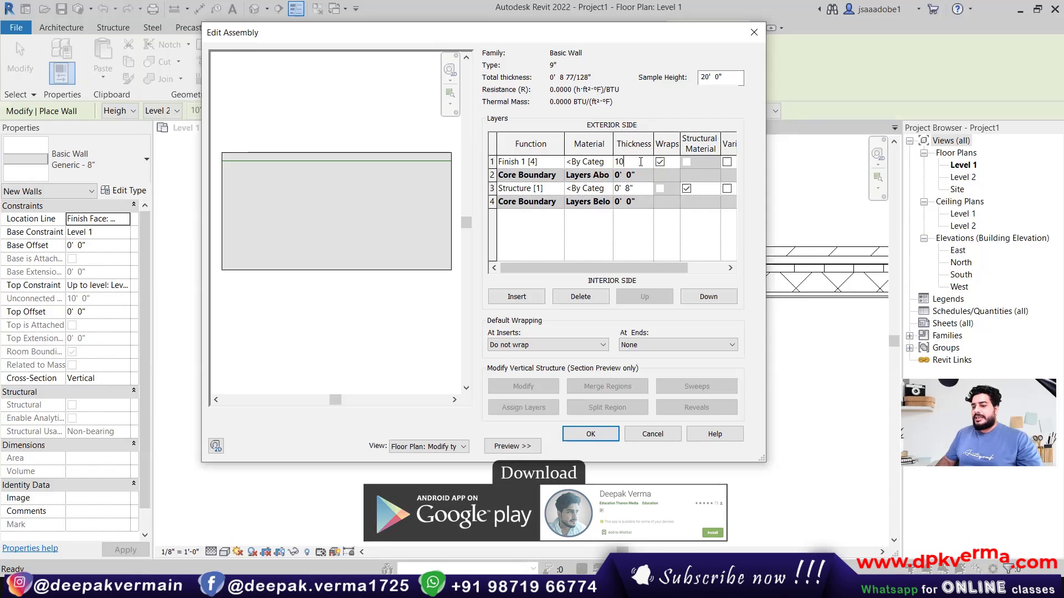
text(10mm)
key(Return)
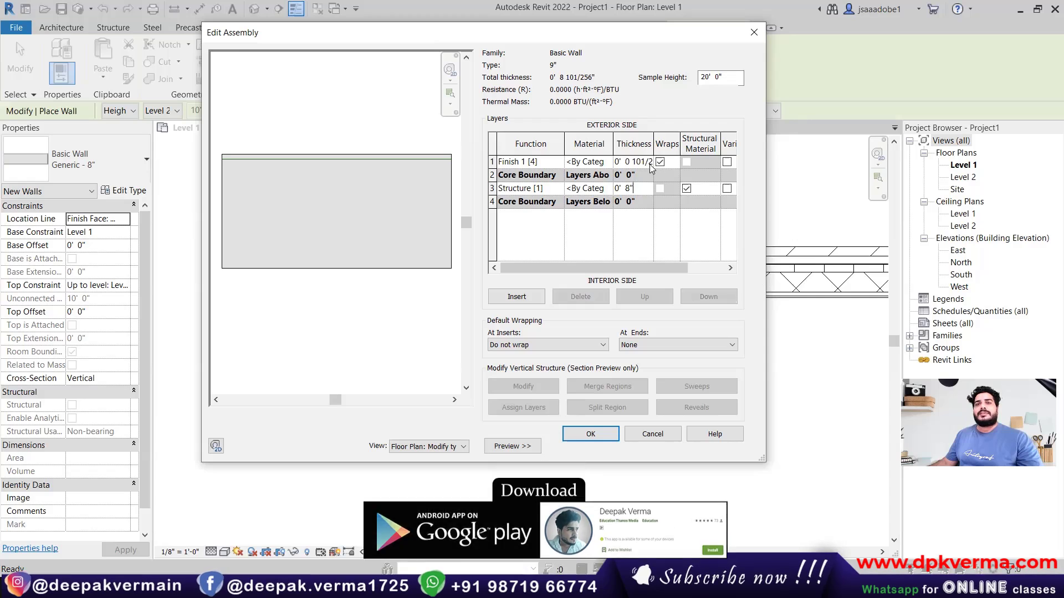
click(641, 162)
click(642, 161)
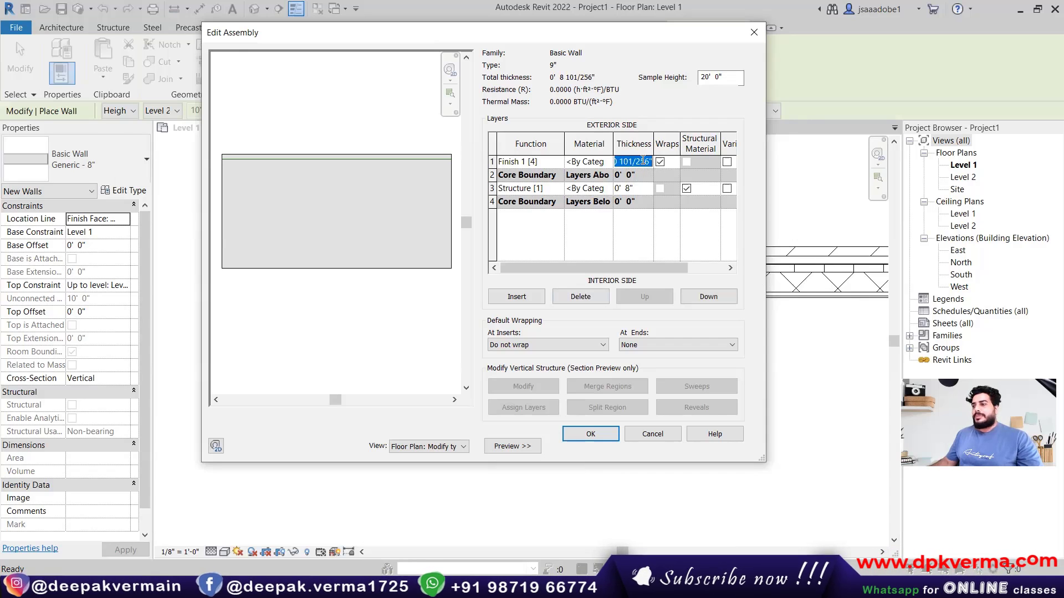
text(1cm)
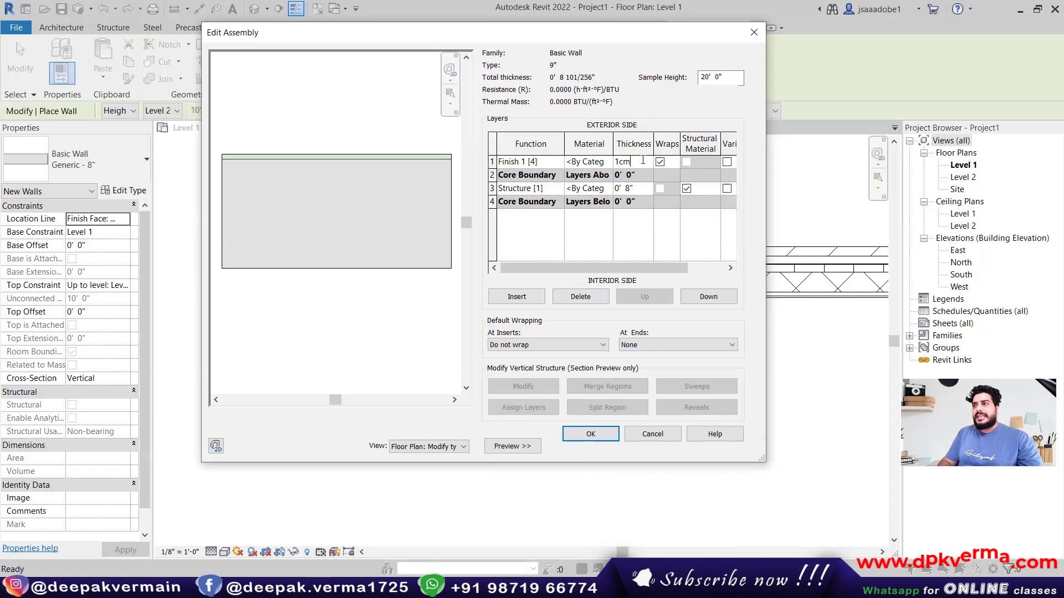
click(643, 190)
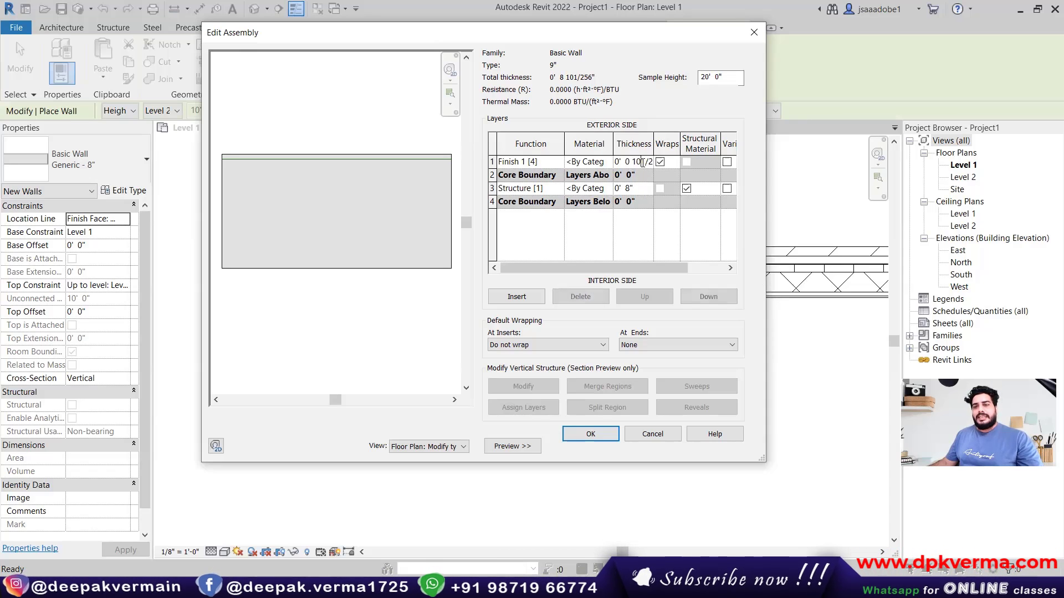
click(642, 161)
text(.6)
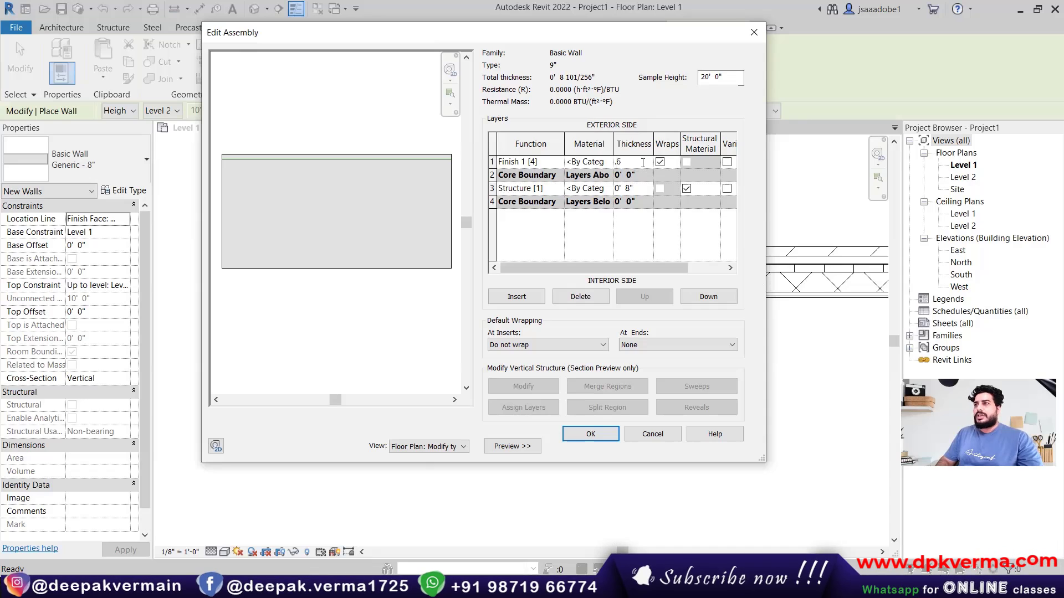
click(642, 193)
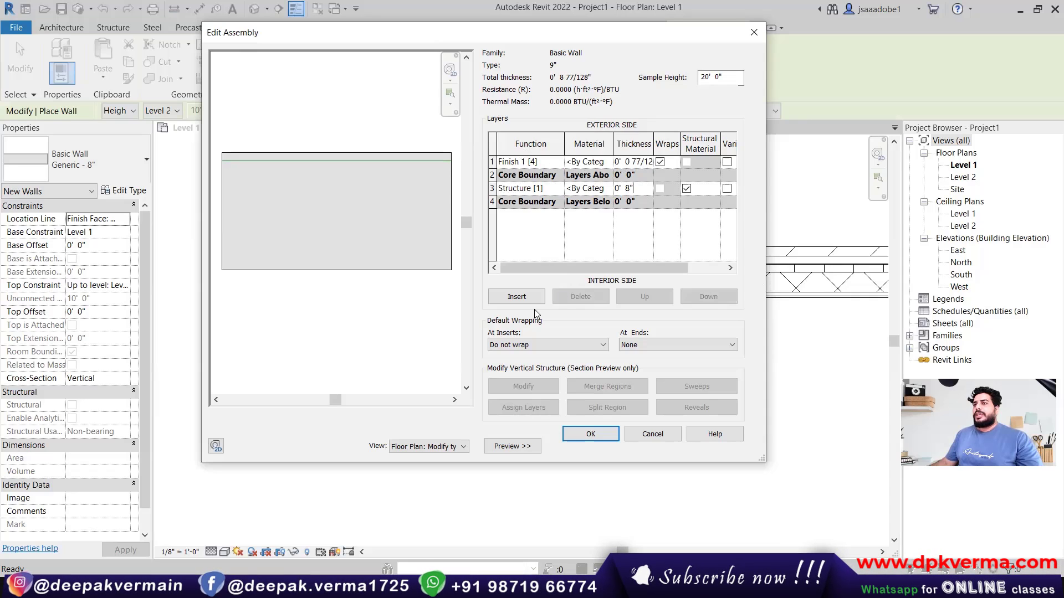
- Add an interior Finish 2 [5] layer below the core, .6" thick
click(524, 298)
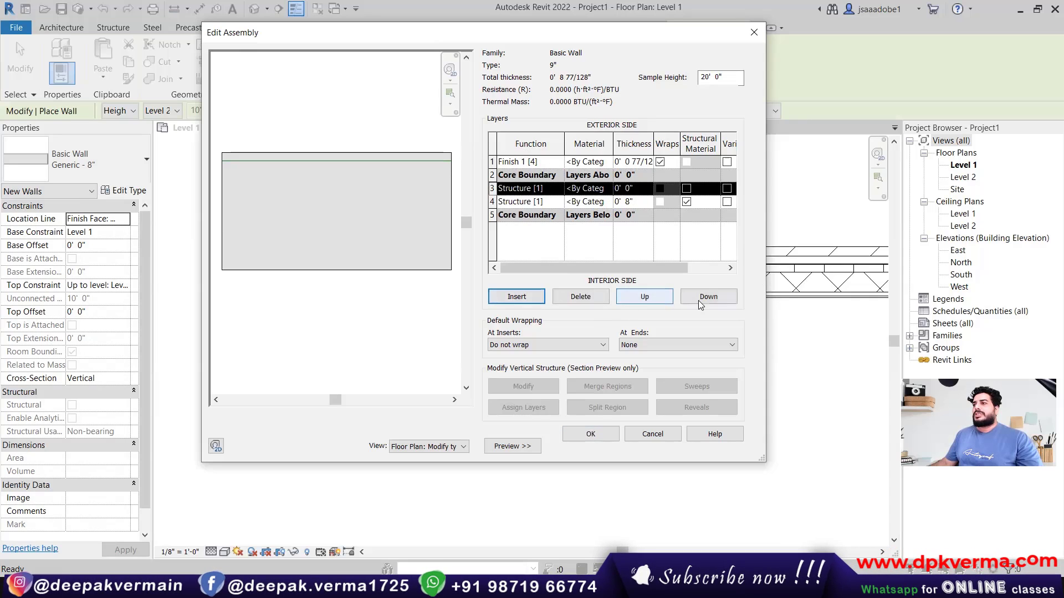
click(698, 302)
click(521, 215)
click(558, 215)
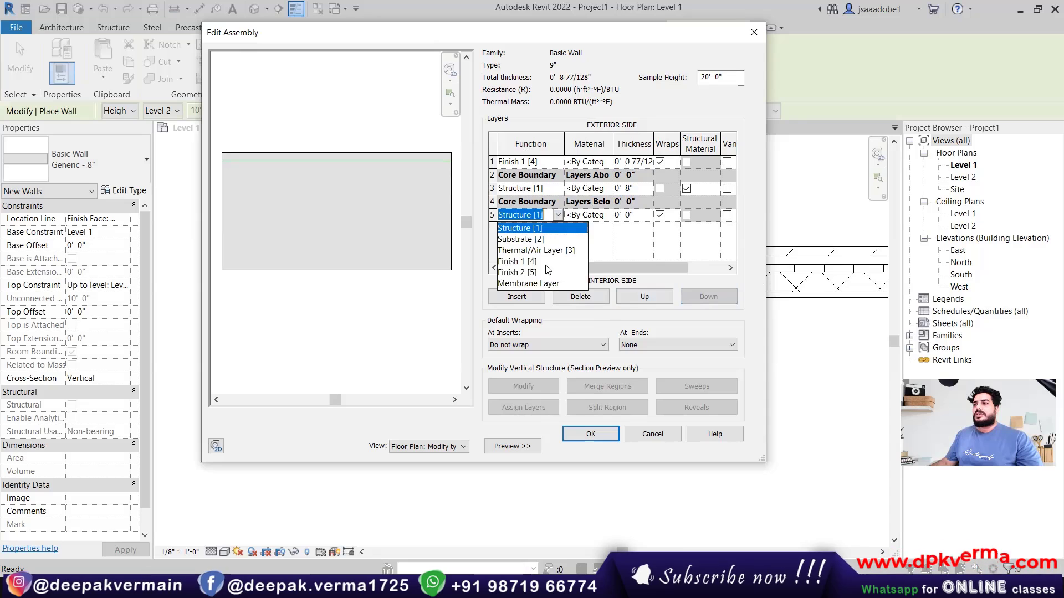
click(532, 272)
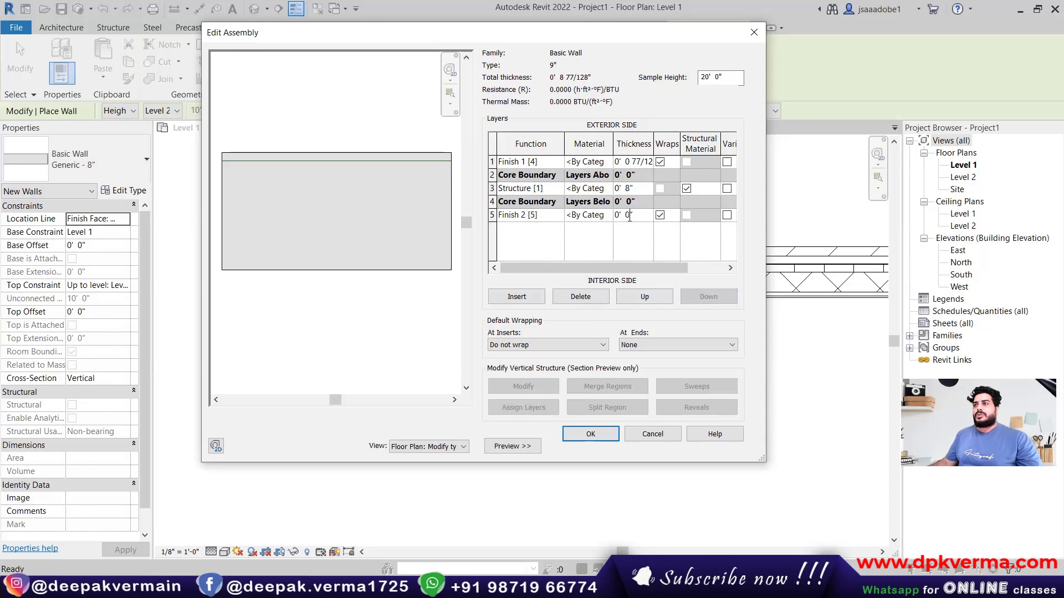
text(.6")
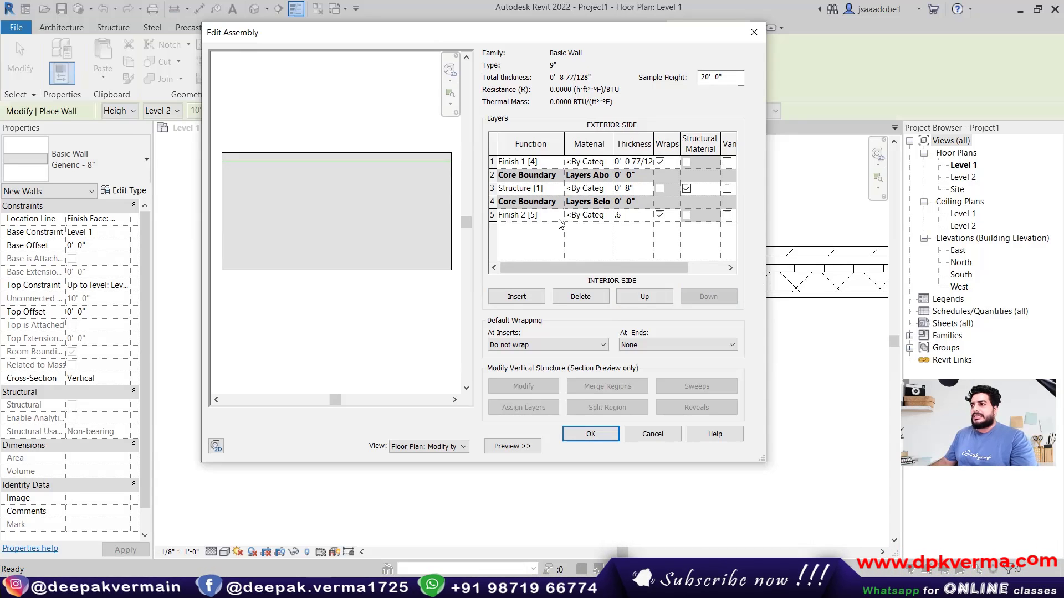
click(622, 191)
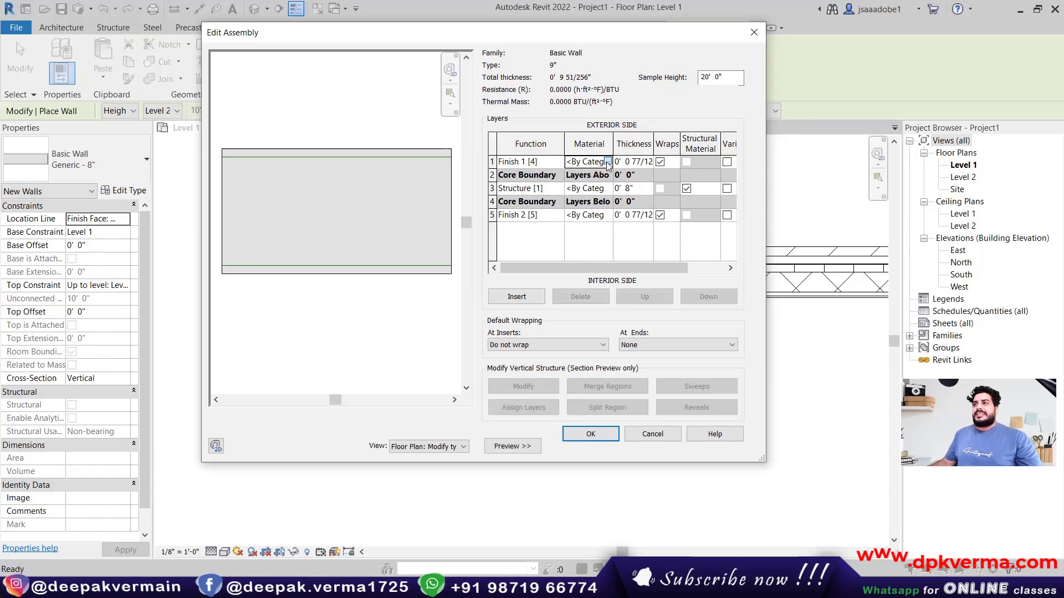
click(608, 162)
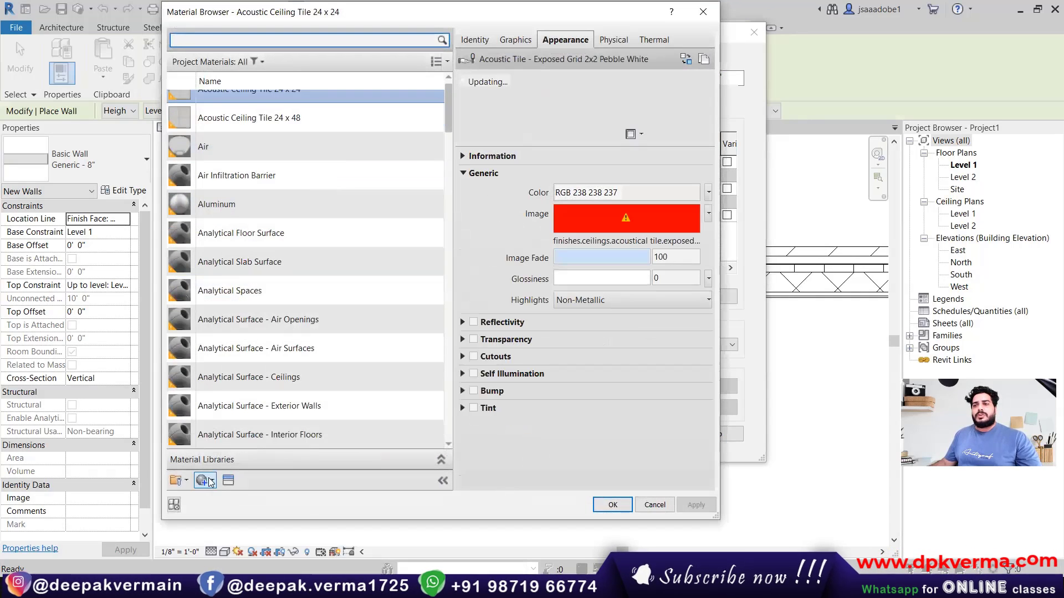
- Create a new material named '01 exterior side'
click(202, 481)
click(221, 497)
right_click(249, 272)
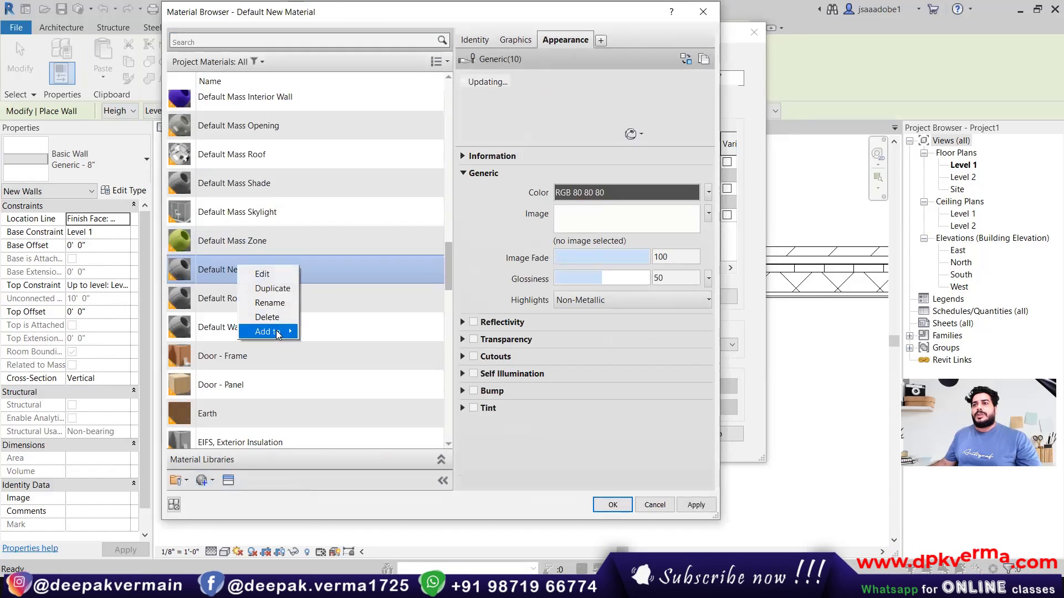
click(275, 314)
text(01 e)
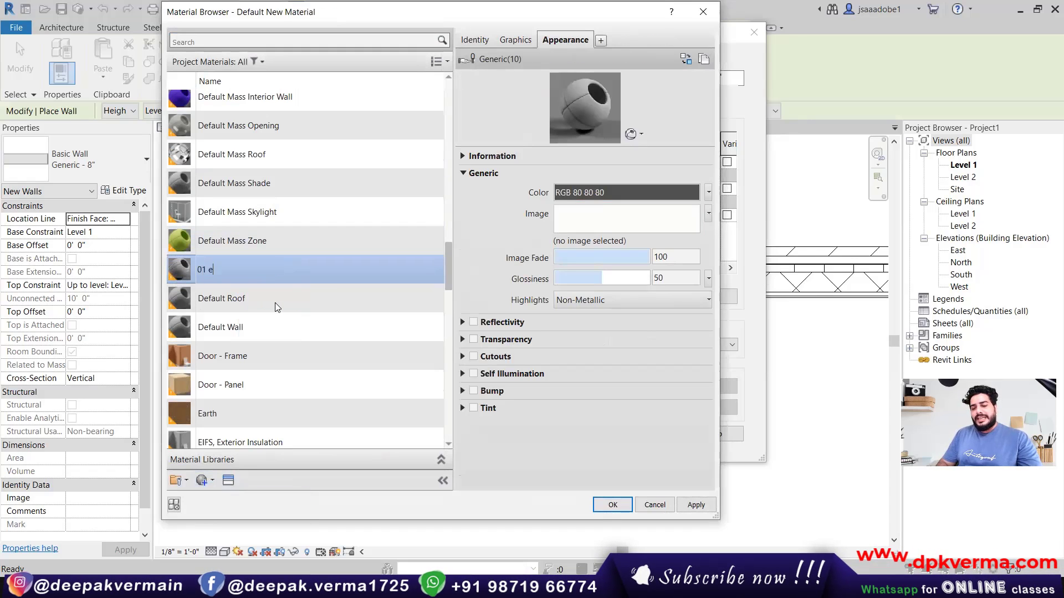
text(xterior)
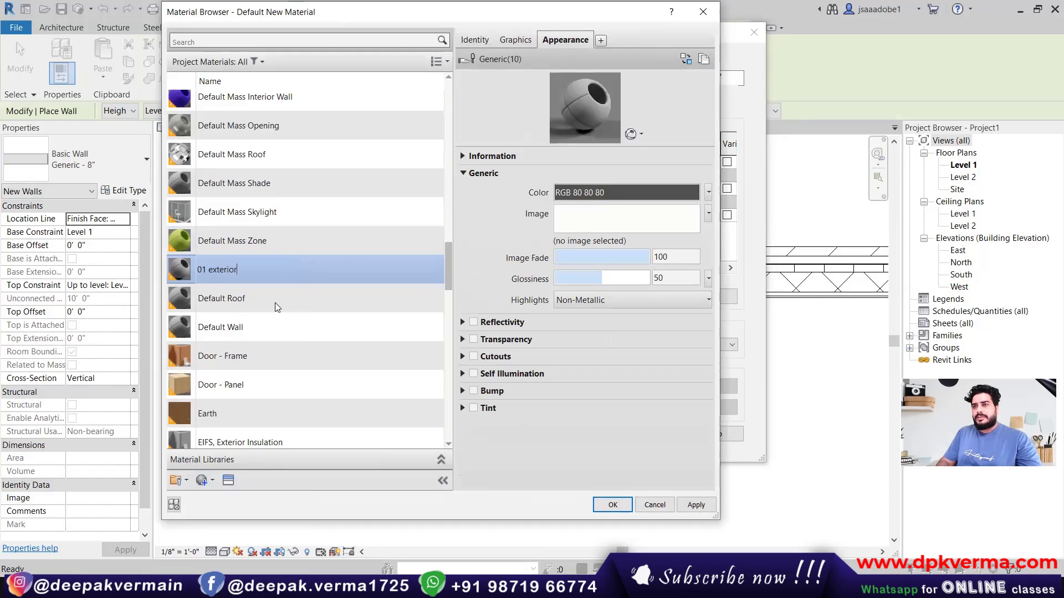
text( side)
key(Return)
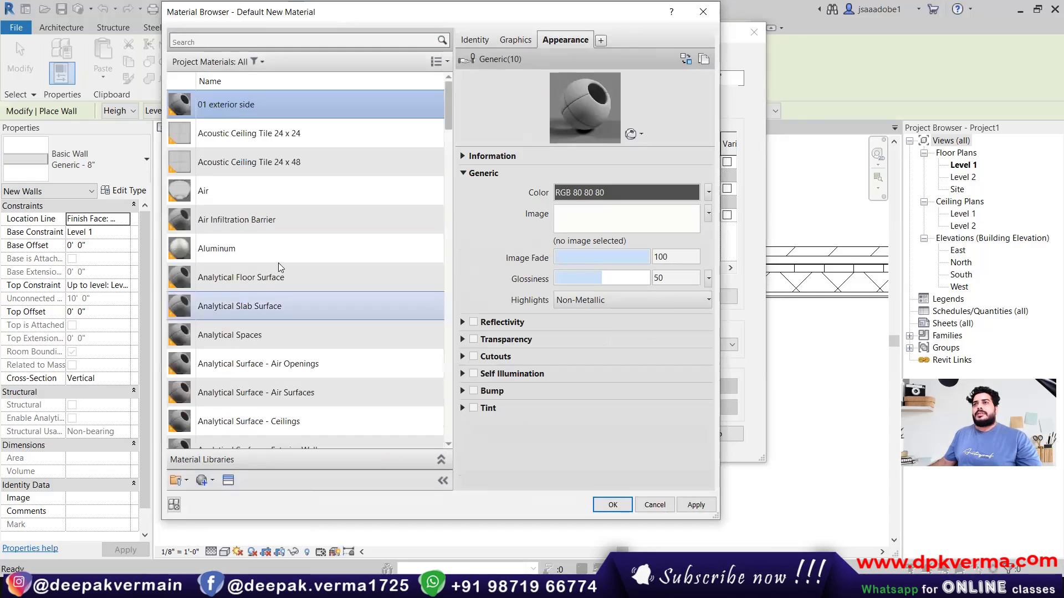
scroll(279, 263, down, 1)
- Give '01 exterior side' a brown colour shaded by render appearance, then add another new material
click(593, 187)
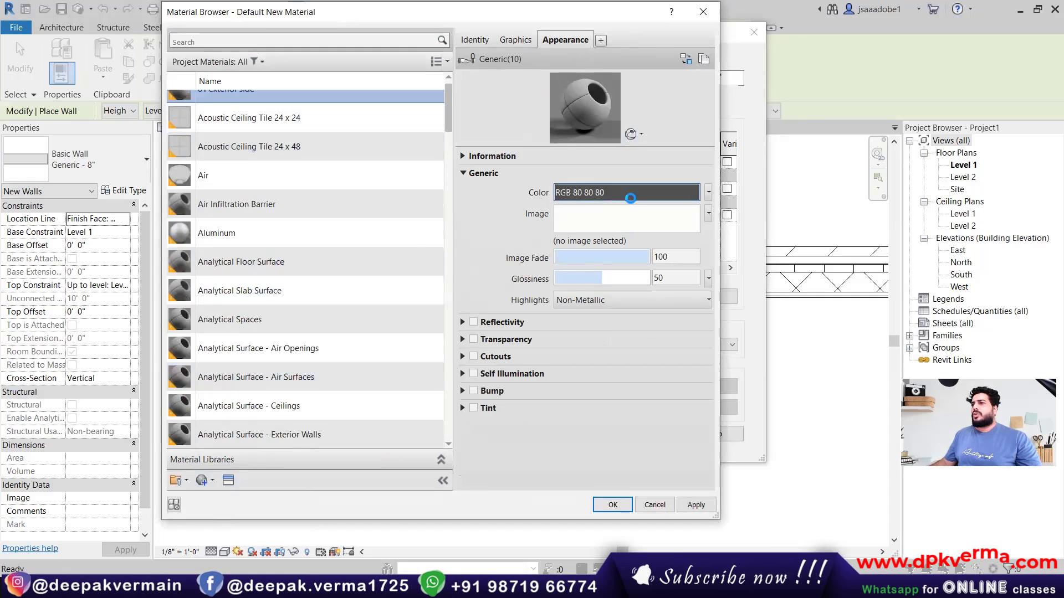
click(471, 195)
click(551, 218)
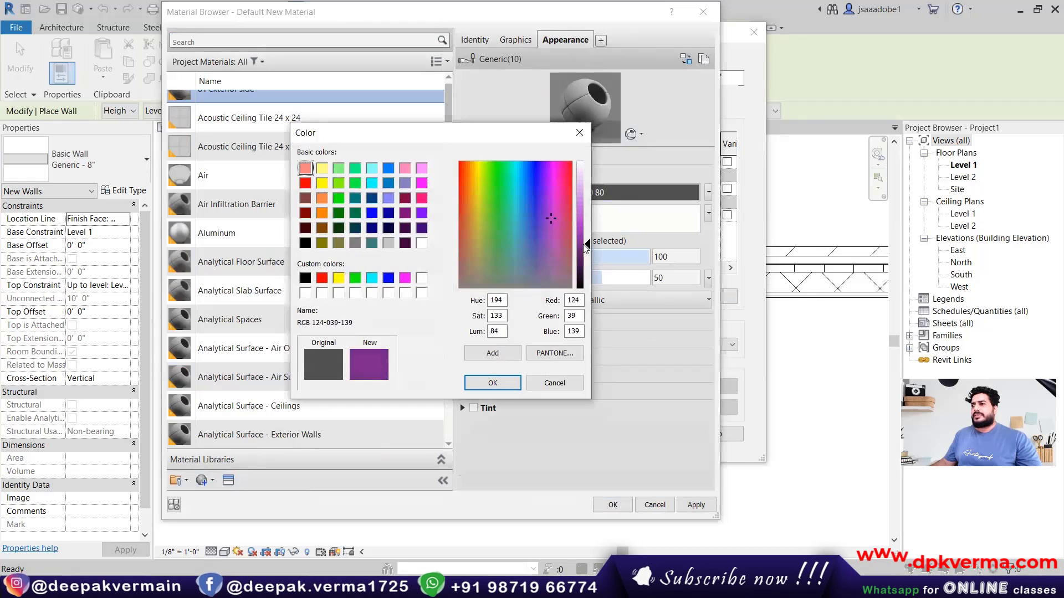
click(472, 214)
drag(587, 251, 586, 247)
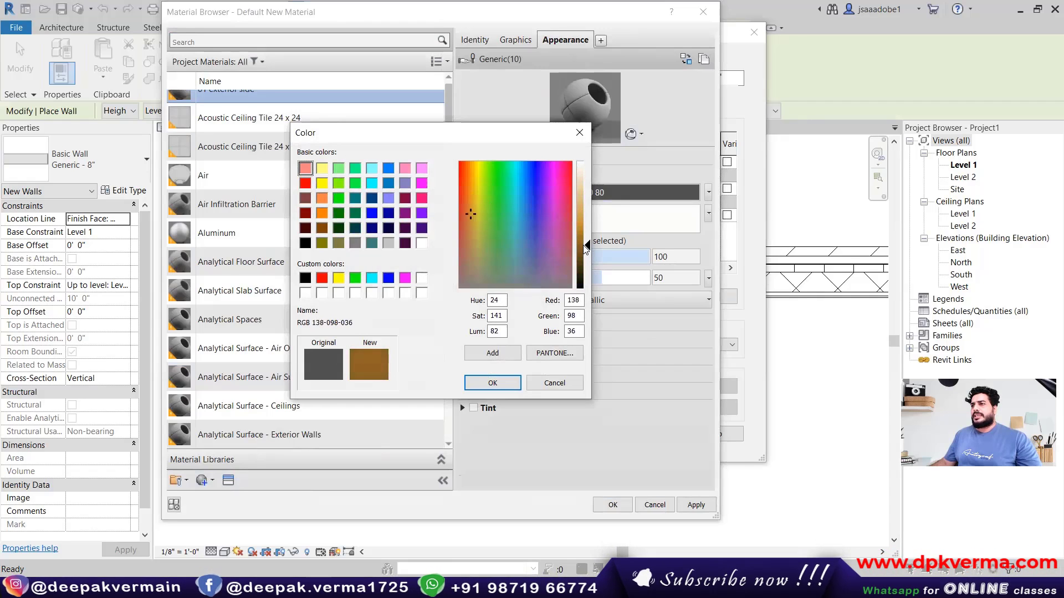
click(506, 390)
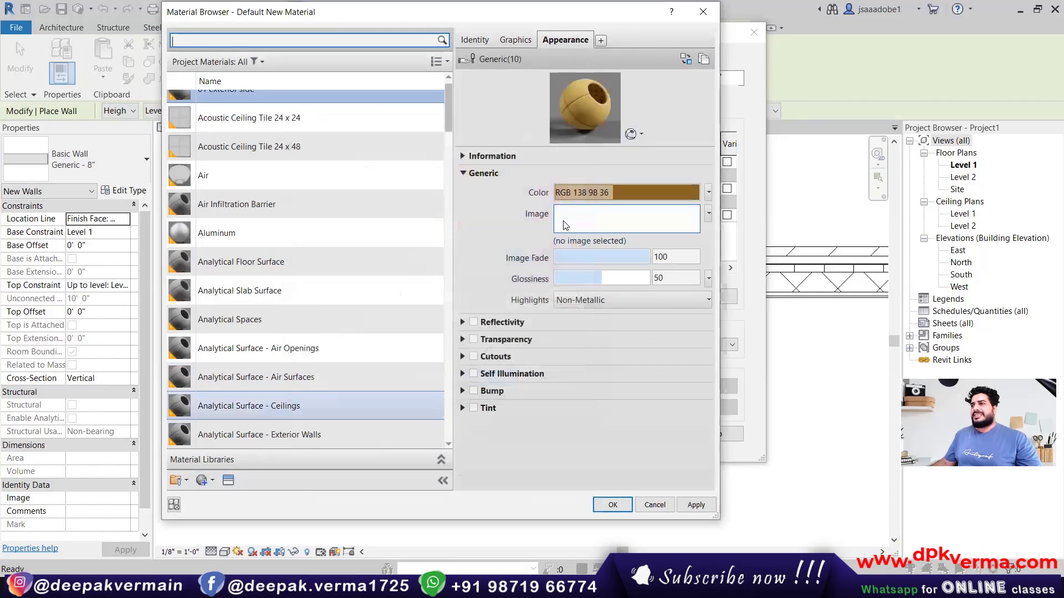
click(515, 40)
click(557, 77)
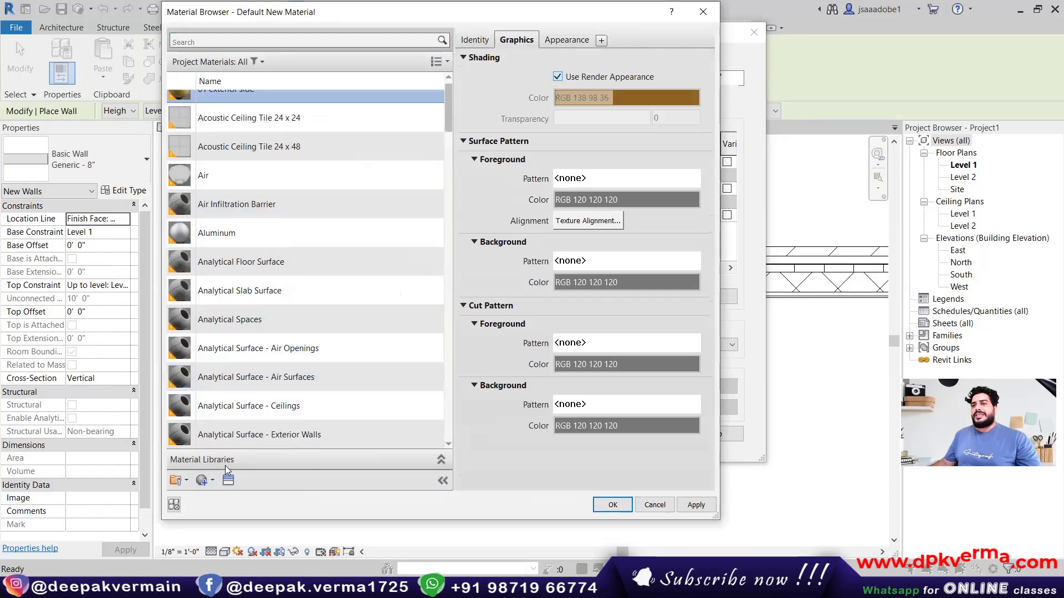
click(208, 482)
click(235, 499)
- Rename the new material to '02 interior'
right_click(242, 264)
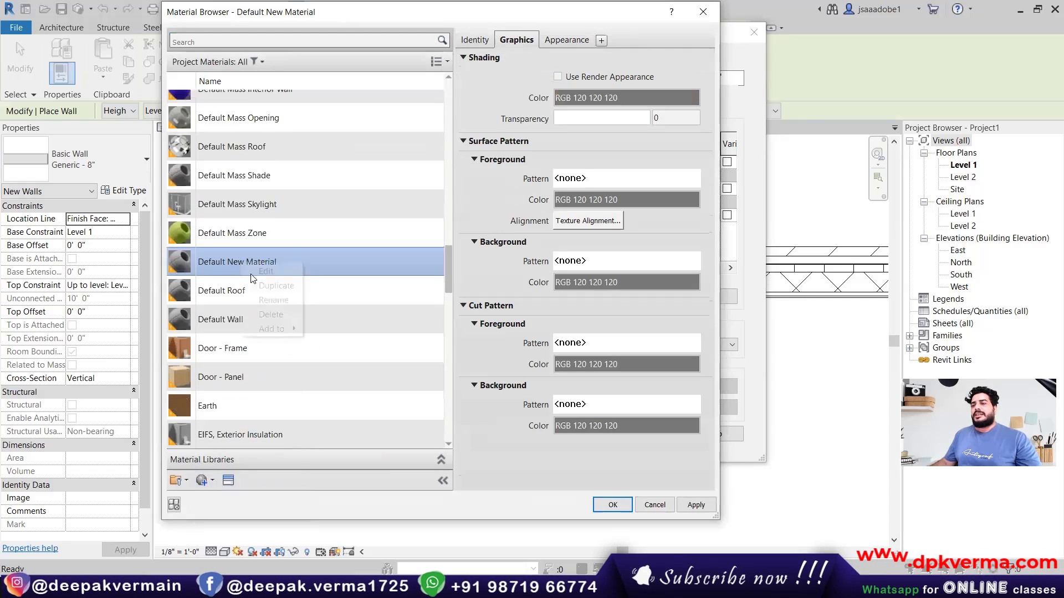
click(274, 300)
text(0)
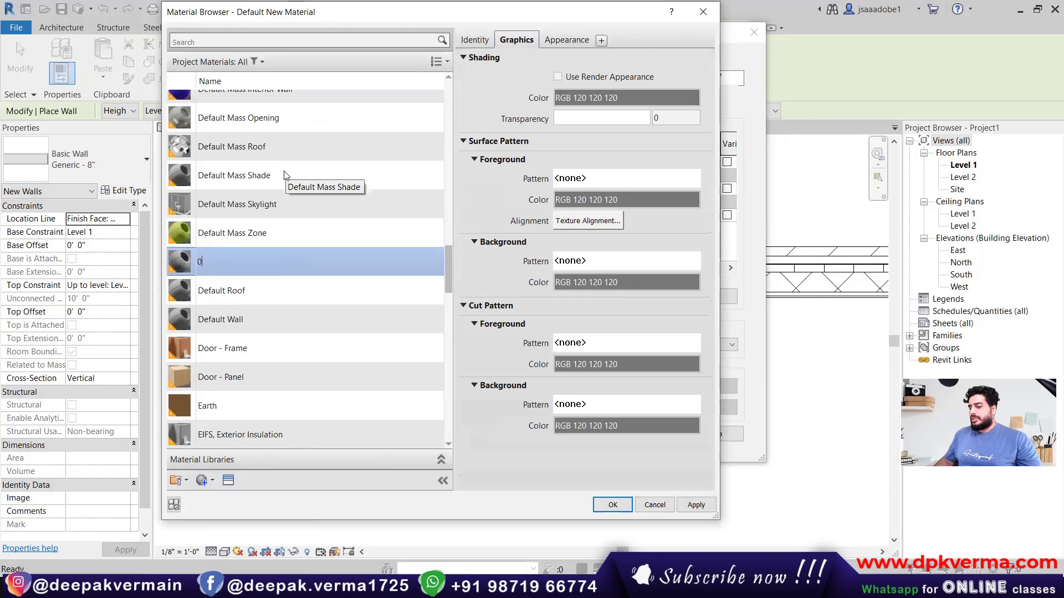
text(2 inte)
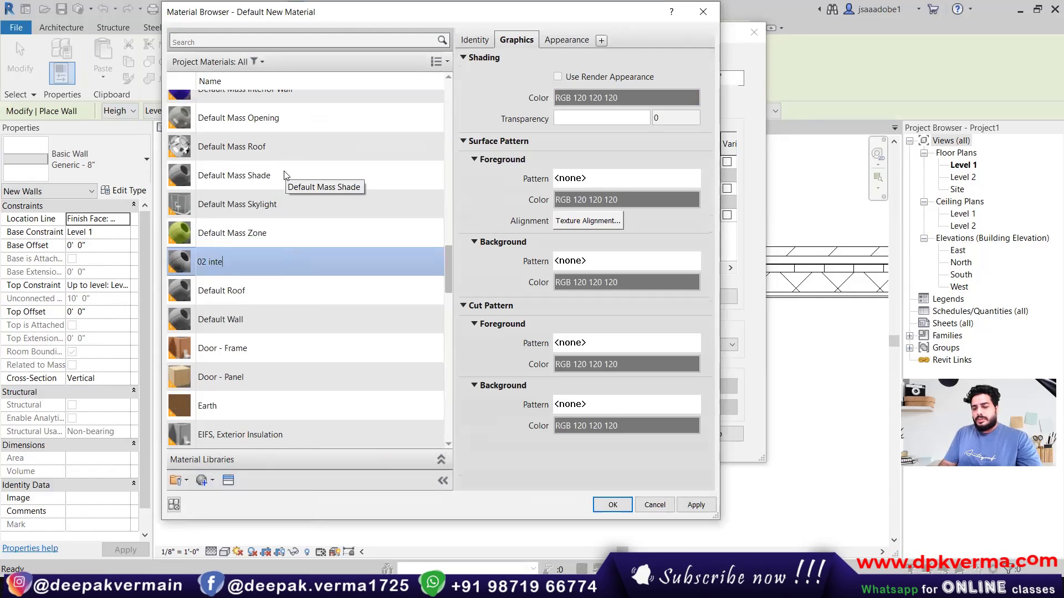
text(rior)
key(Return)
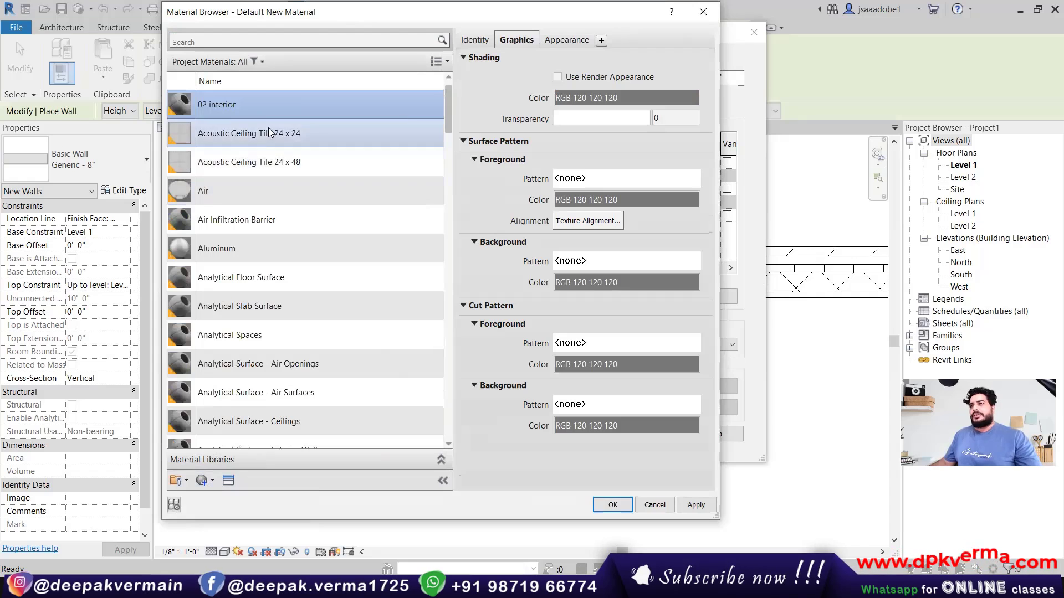
- Give '02 interior' dark green RGB 34 132 47, with render appearance used for shading
click(560, 40)
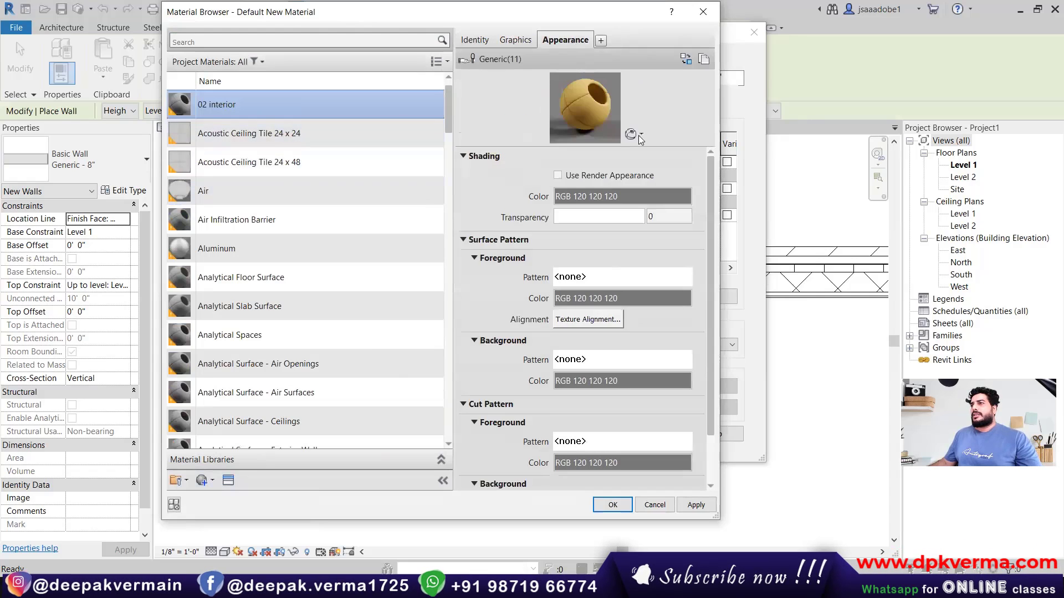
click(627, 192)
drag(577, 245, 578, 228)
drag(507, 206, 499, 214)
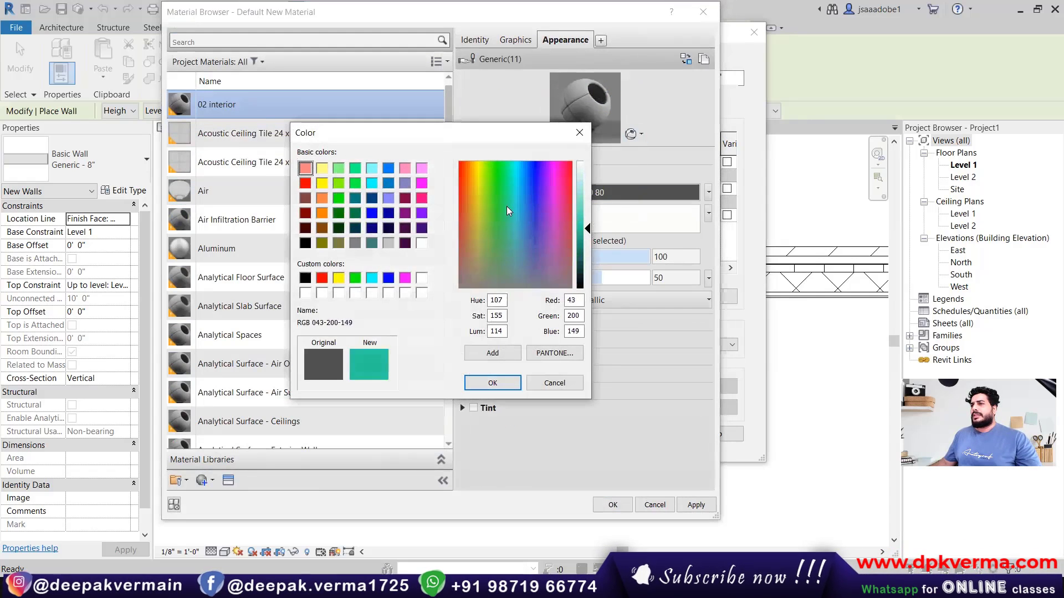
click(579, 247)
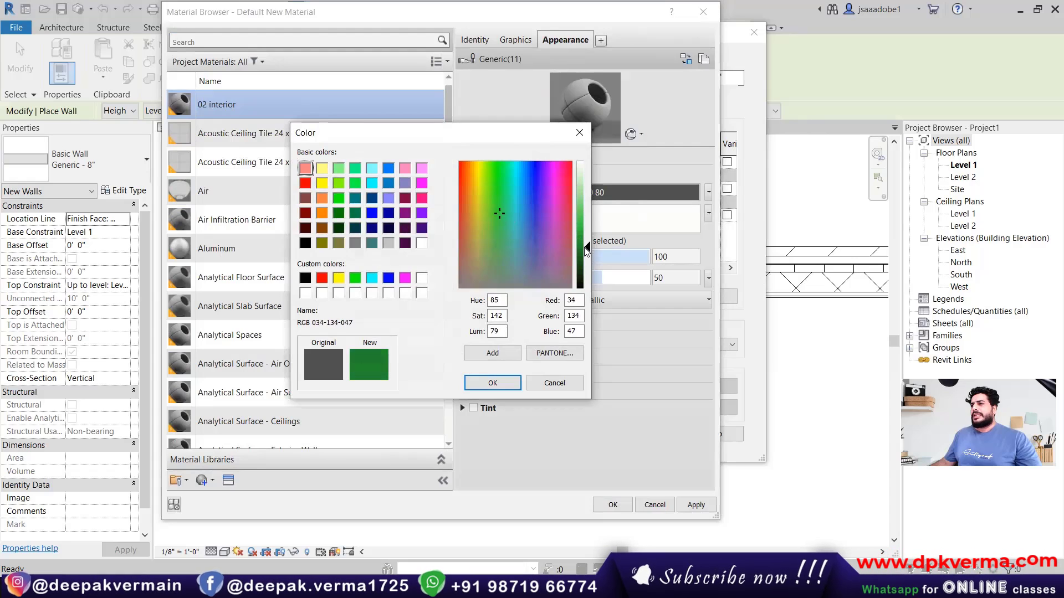
click(493, 383)
click(516, 41)
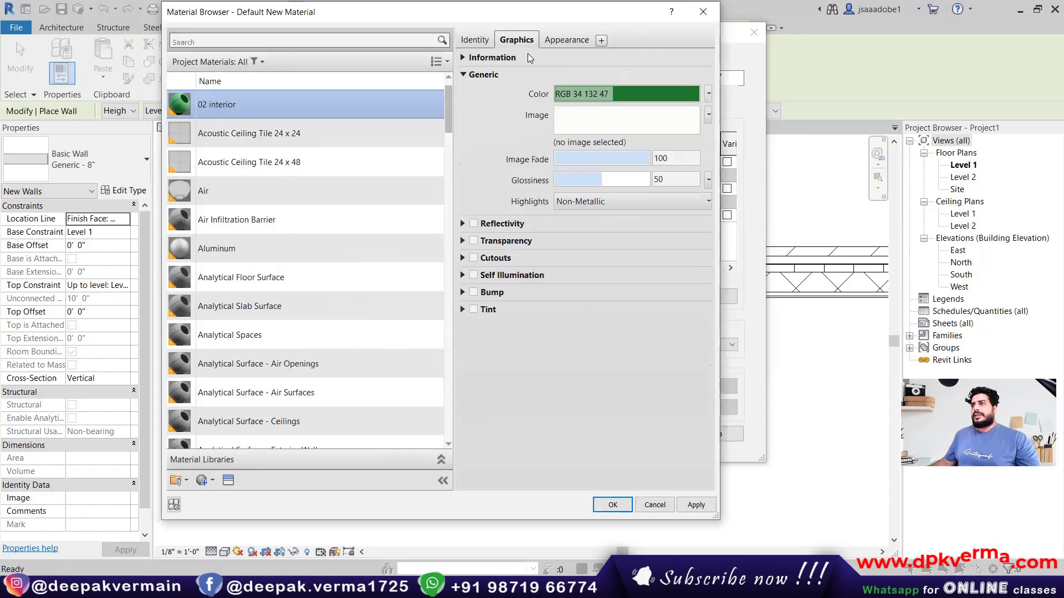
click(580, 79)
click(237, 106)
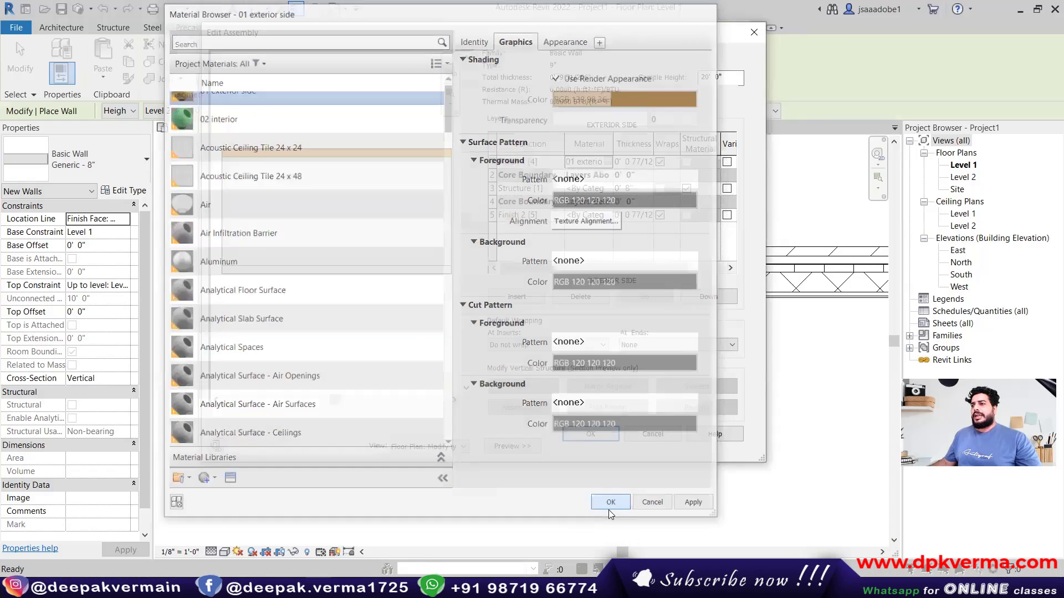
- Assign '01 exterior side' to Finish 1 and '02 interior' to Finish 2, then accept the assembly
click(610, 505)
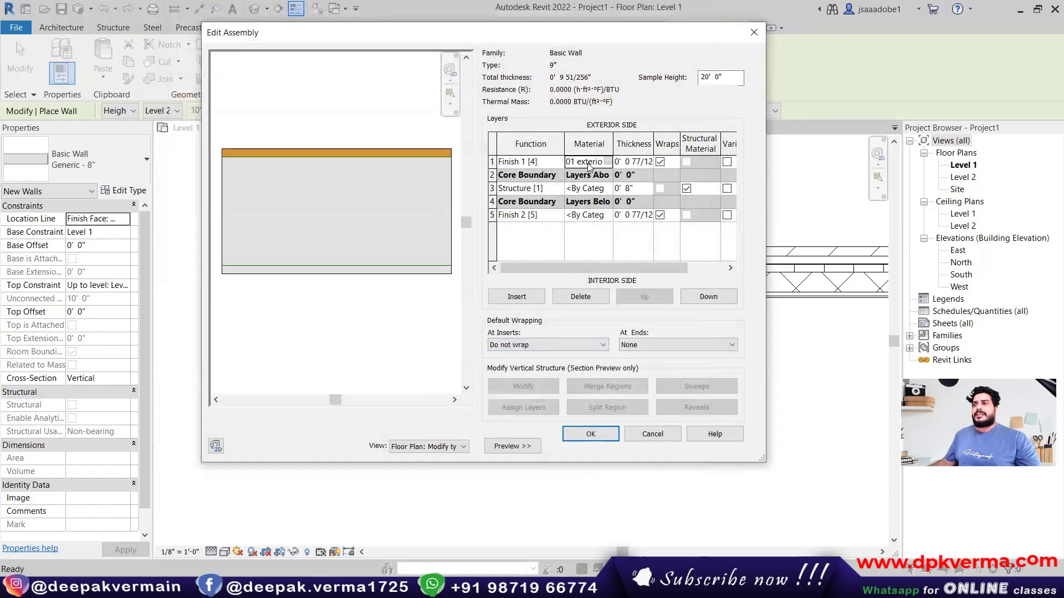
click(587, 215)
click(258, 133)
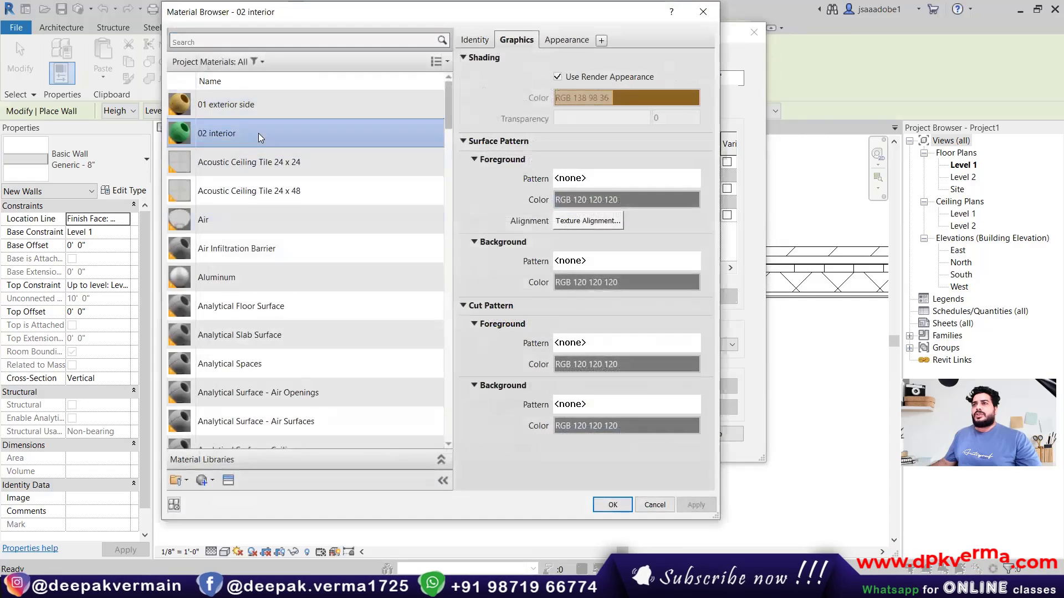
click(613, 505)
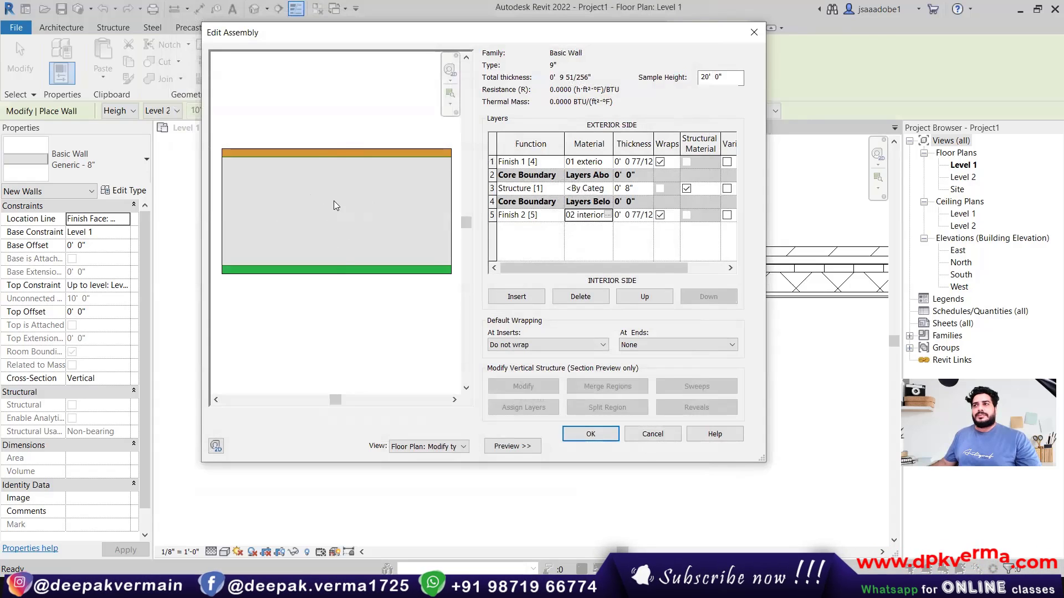
click(589, 434)
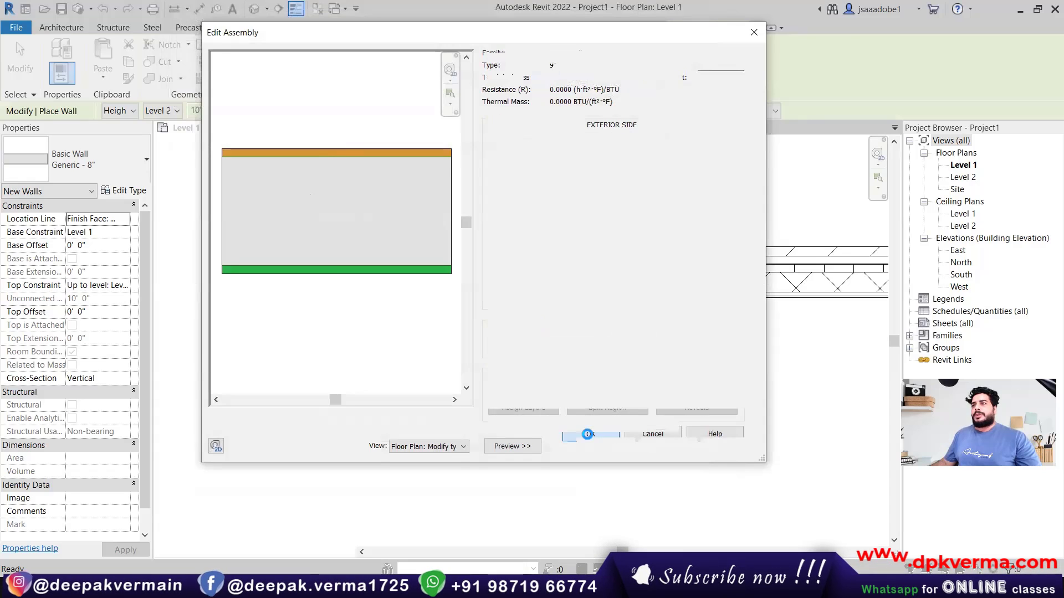
- Accept the 9" type and draw one new 9" wall on the plan
click(590, 444)
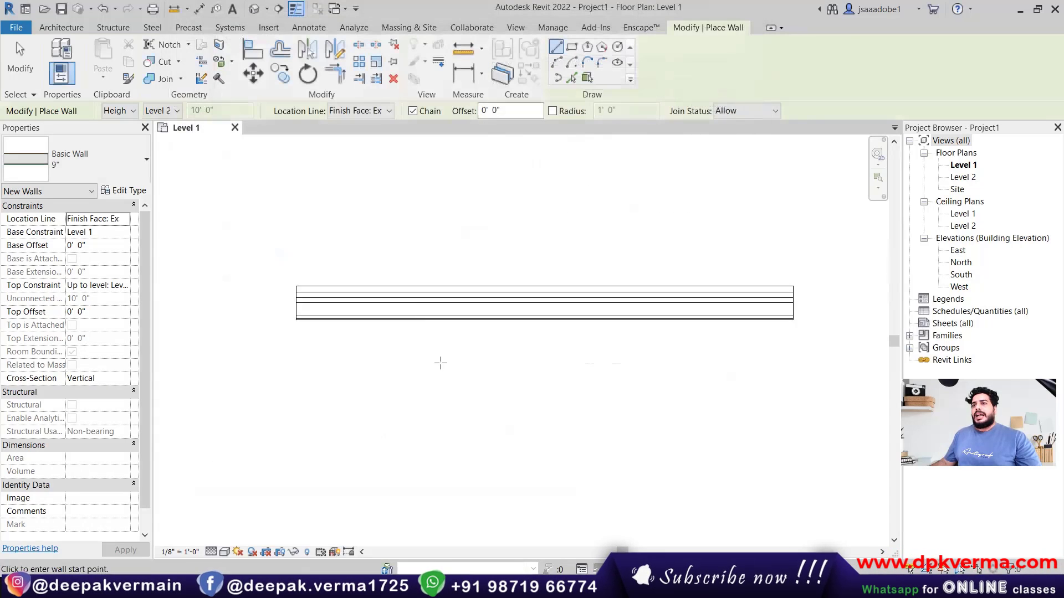
click(239, 321)
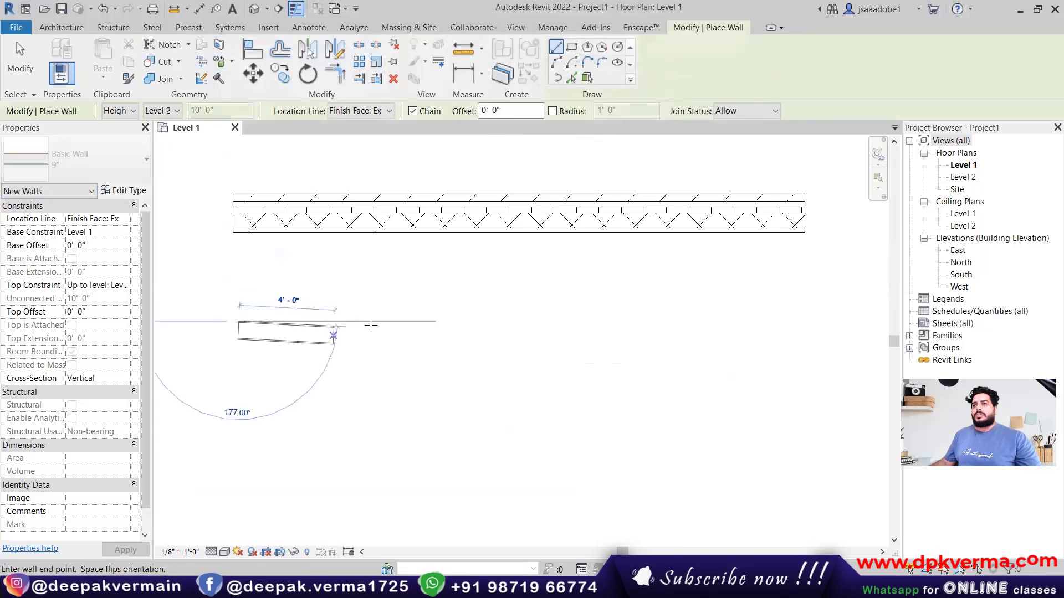
click(547, 330)
right_click(551, 285)
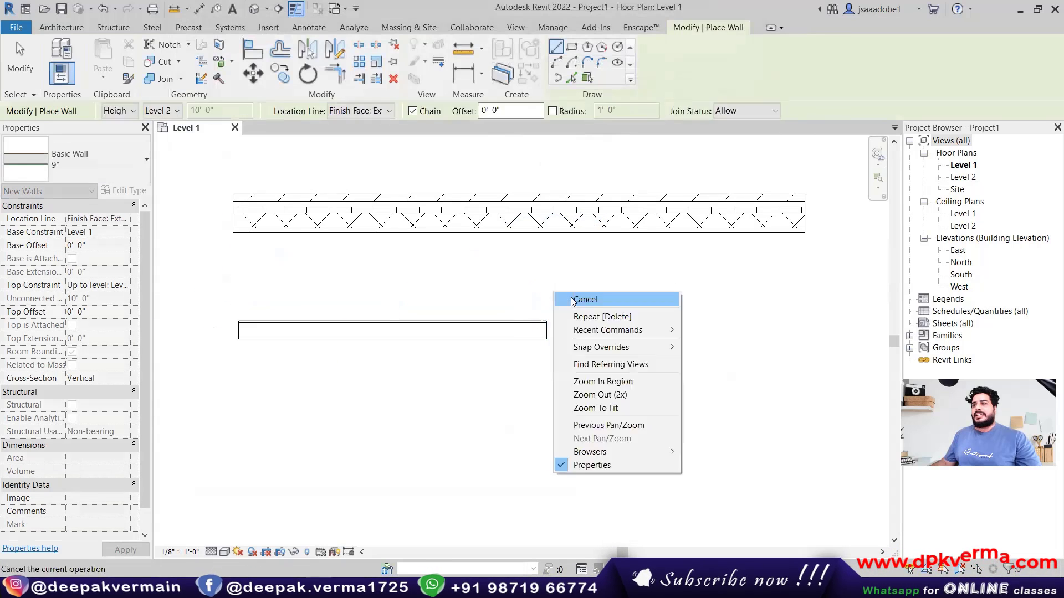
click(574, 290)
- In a shaded 3D view, delete the old grey wall and orbit to inspect the new one
click(254, 8)
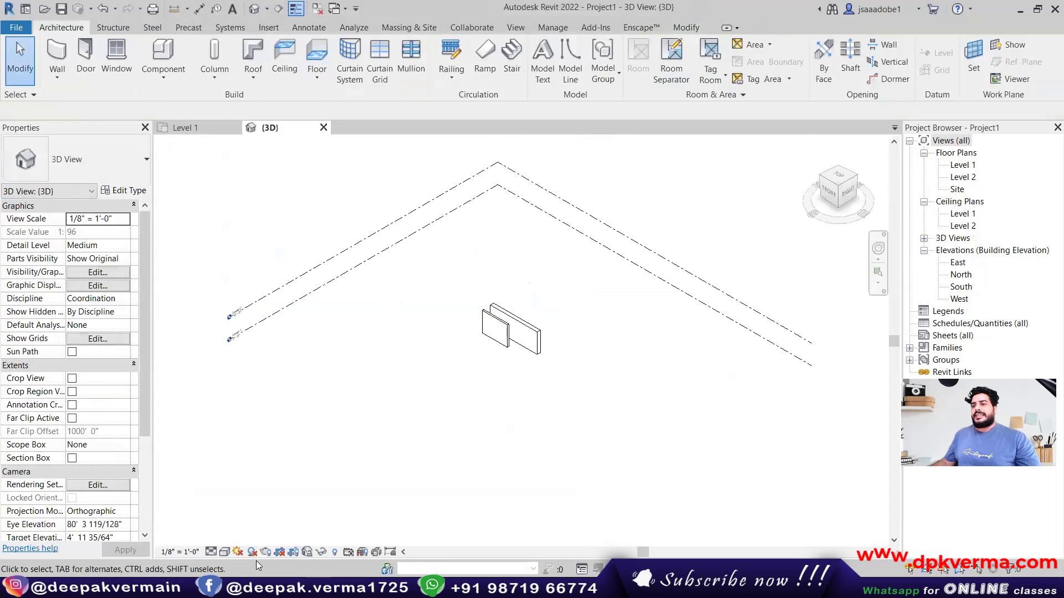
click(232, 552)
click(249, 508)
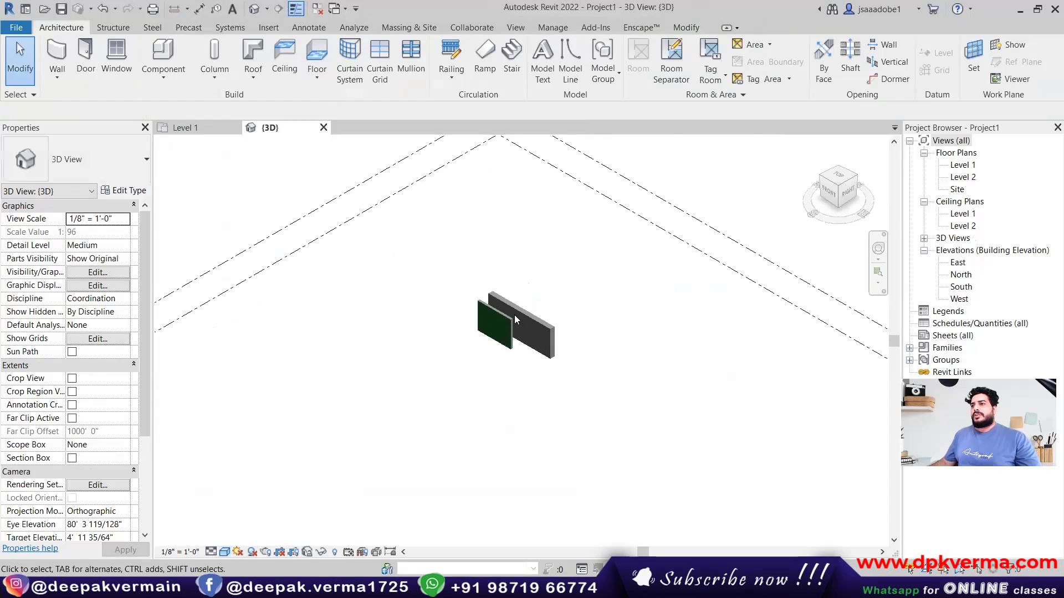
scroll(514, 315, up, 6)
click(544, 335)
key(Delete)
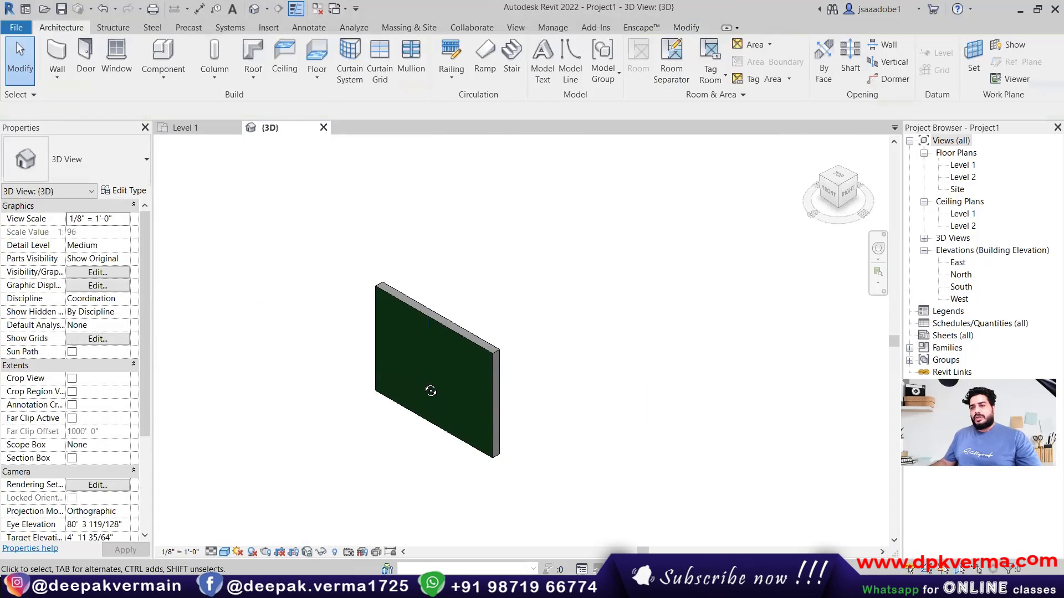
mouse_move(428, 388)
shift+middle_down()
mouse_move(724, 381)
mouse_move(366, 311)
mouse_move(547, 237)
mouse_move(527, 360)
mouse_move(608, 360)
shift+middle_up()
scroll(532, 354, up, 3)
- Return to the Level 1 floor plan and zoom in
double_click(963, 164)
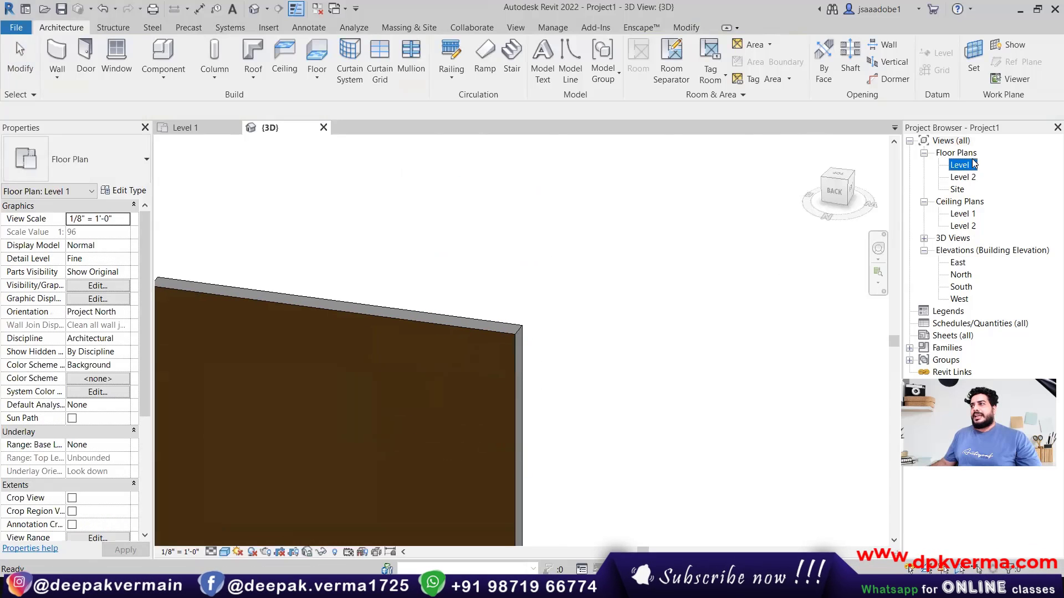
scroll(431, 318, up, 3)
scroll(421, 277, up, 1)
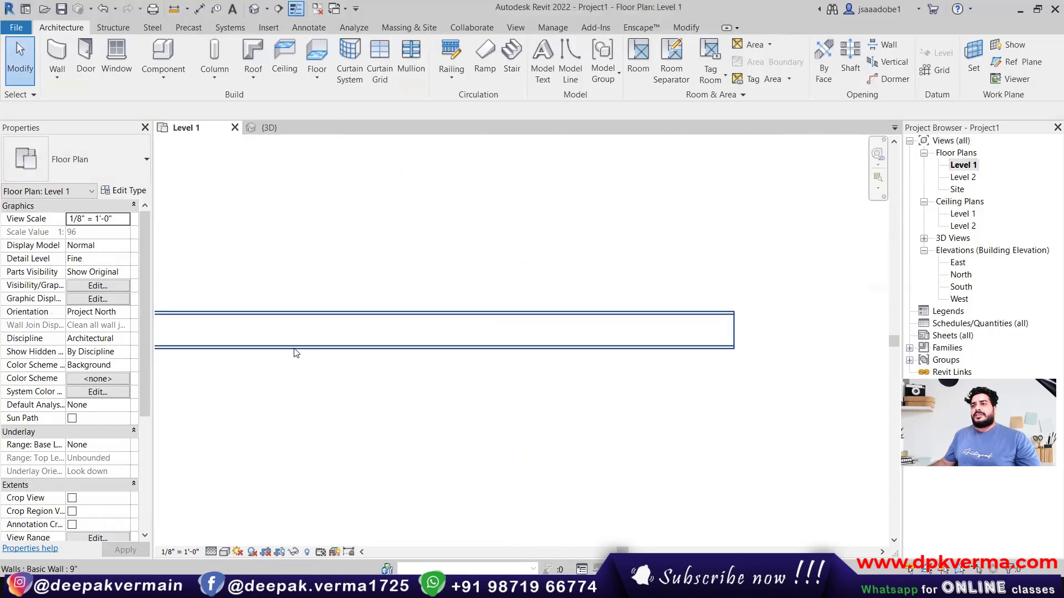
- Cut a vertical section through the 9" wall and open Section 1
click(278, 8)
click(371, 261)
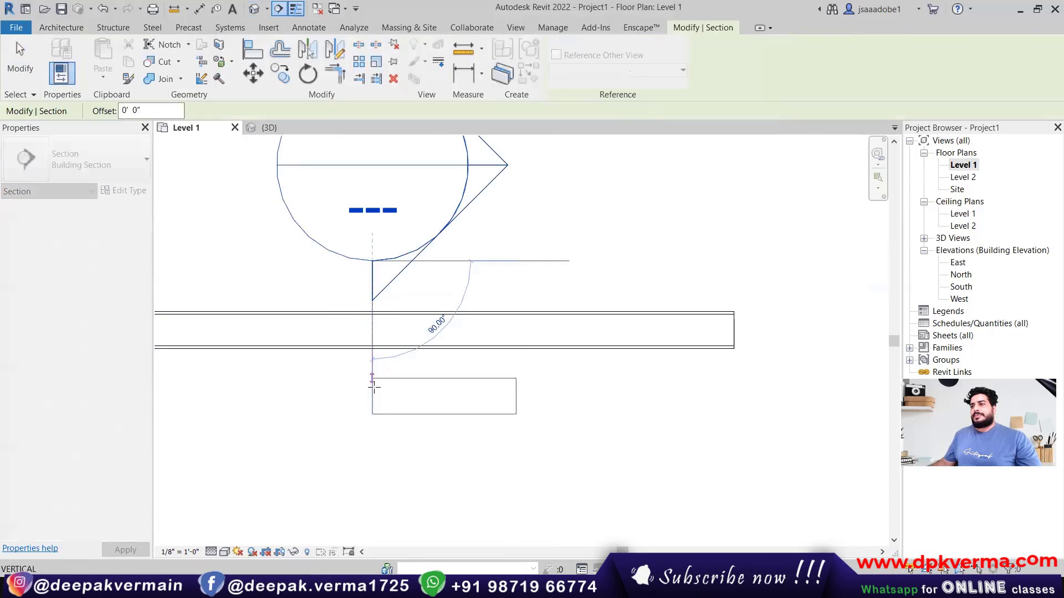
click(372, 396)
click(924, 310)
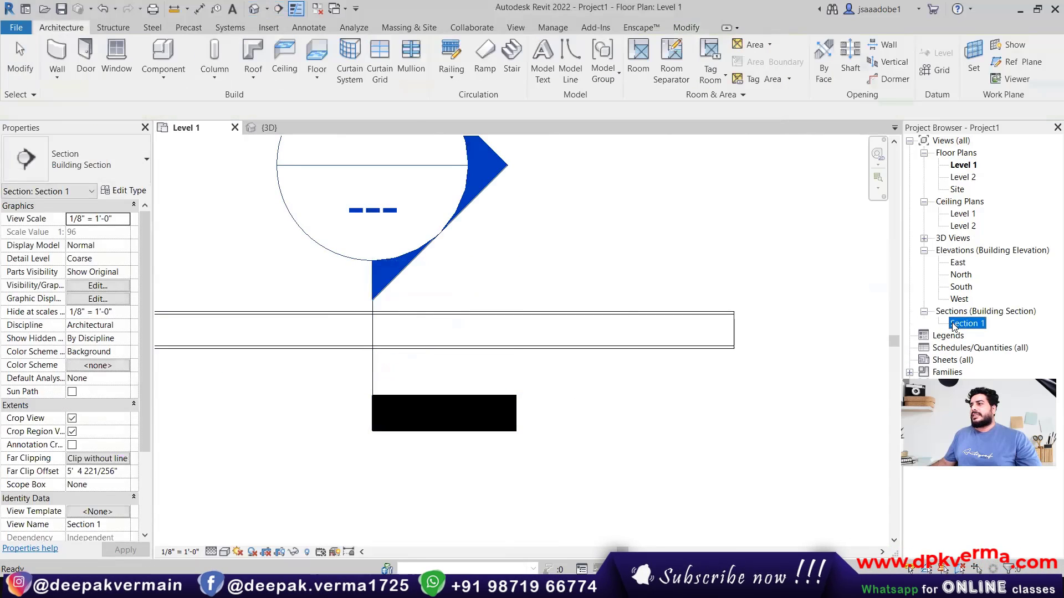
double_click(967, 323)
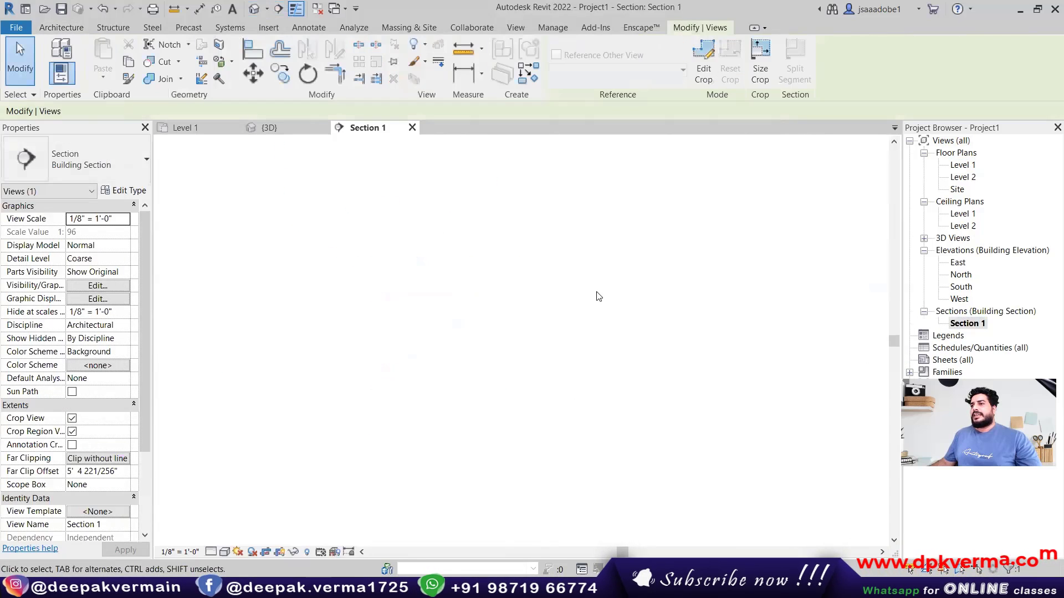
- Show Section 1 at fine detail, shaded, and zoom to inspect the brown and green finishes
click(211, 552)
scroll(487, 322, up, 2)
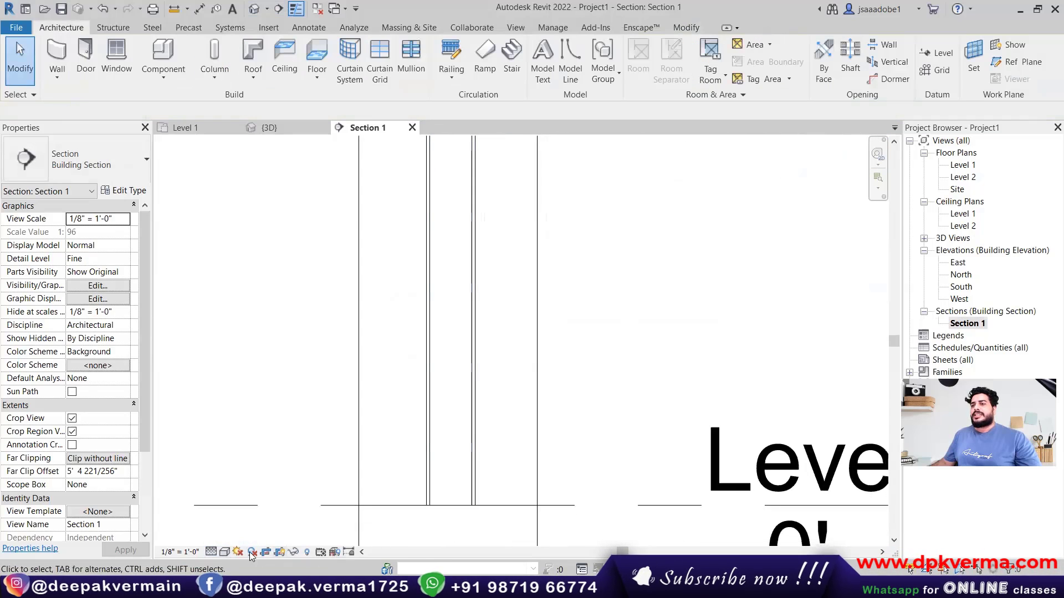
click(225, 552)
click(244, 508)
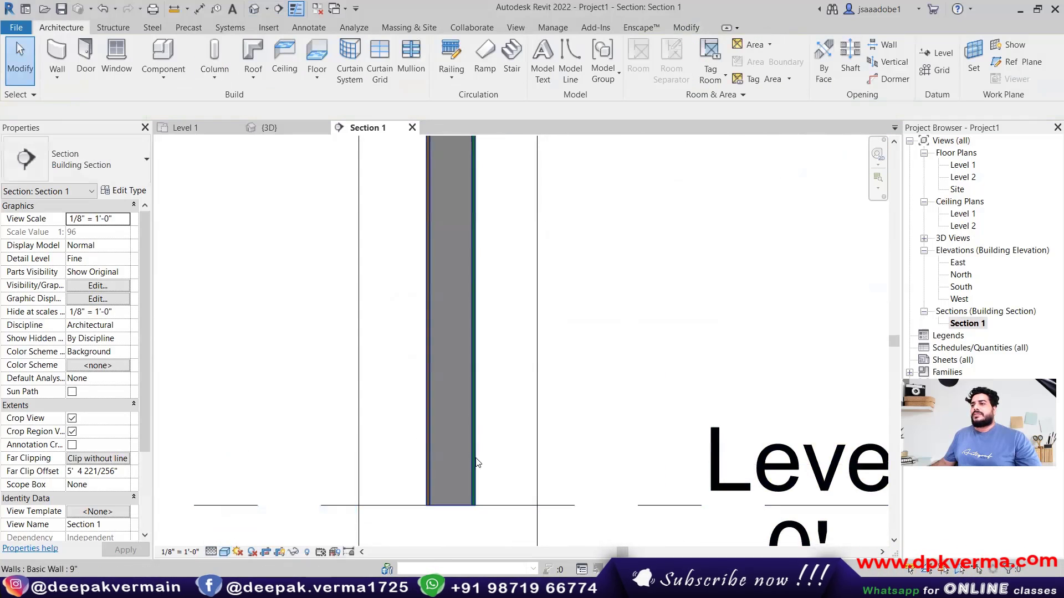
scroll(478, 463, up, 2)
scroll(482, 405, up, 2)
scroll(482, 406, up, 1)
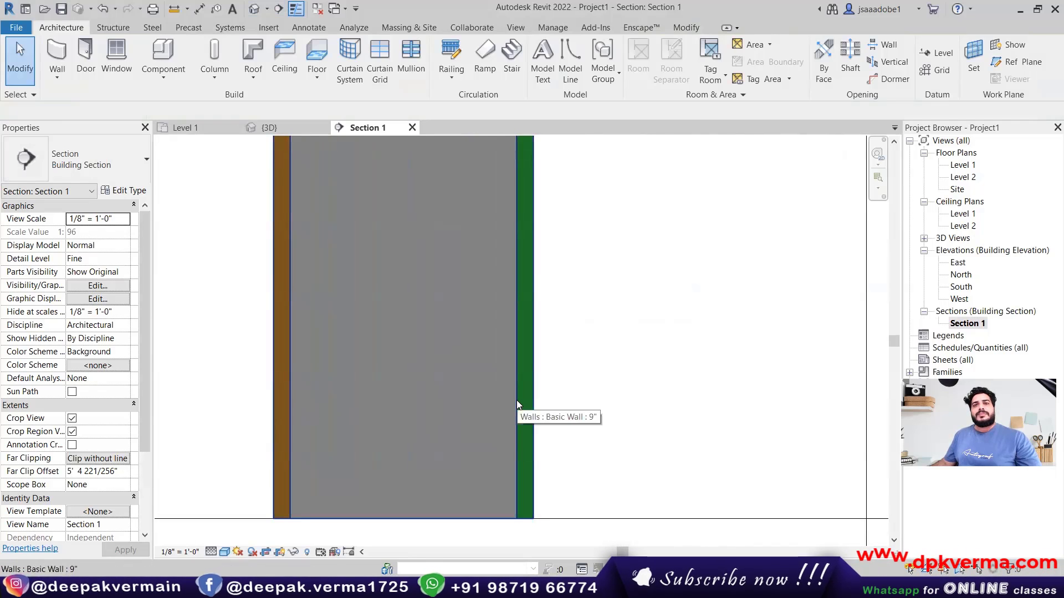
scroll(507, 420, down, 2)
scroll(508, 345, down, 1)
scroll(419, 366, down, 2)
scroll(420, 366, up, 1)
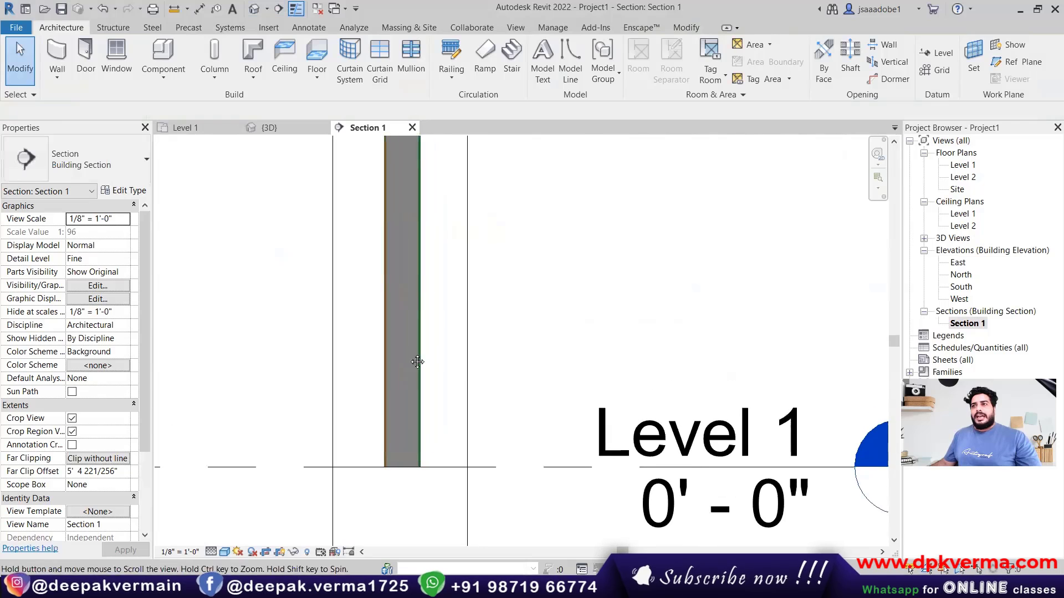
scroll(421, 363, down, 1)
- Back on Level 1, delete the section marker and its Section 1 view
double_click(962, 164)
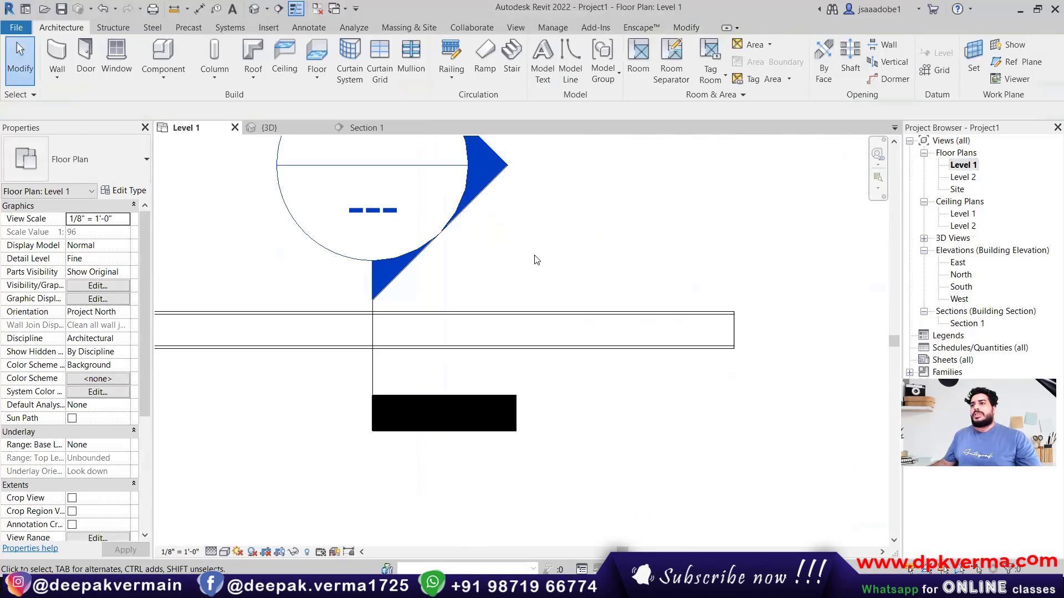
scroll(531, 405, down, 2)
scroll(506, 404, down, 1)
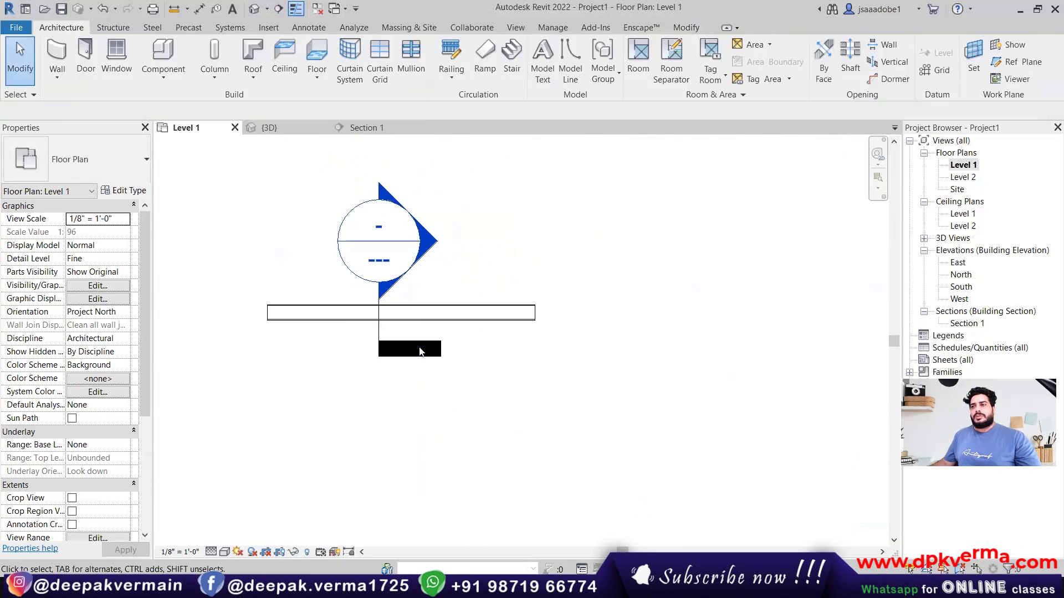
click(379, 338)
key(Delete)
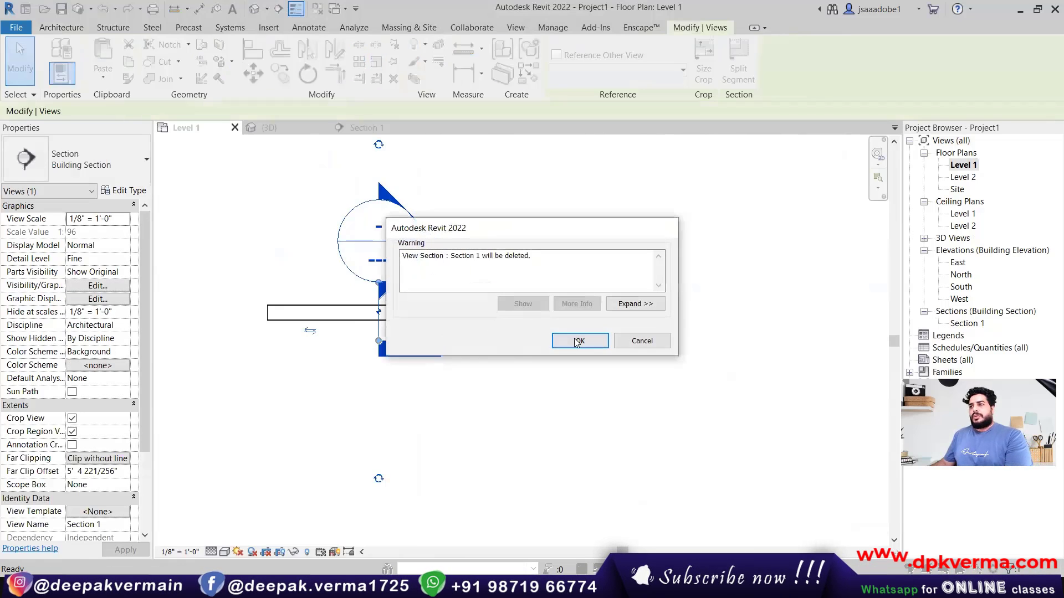
key(Return)
scroll(370, 315, up, 2)
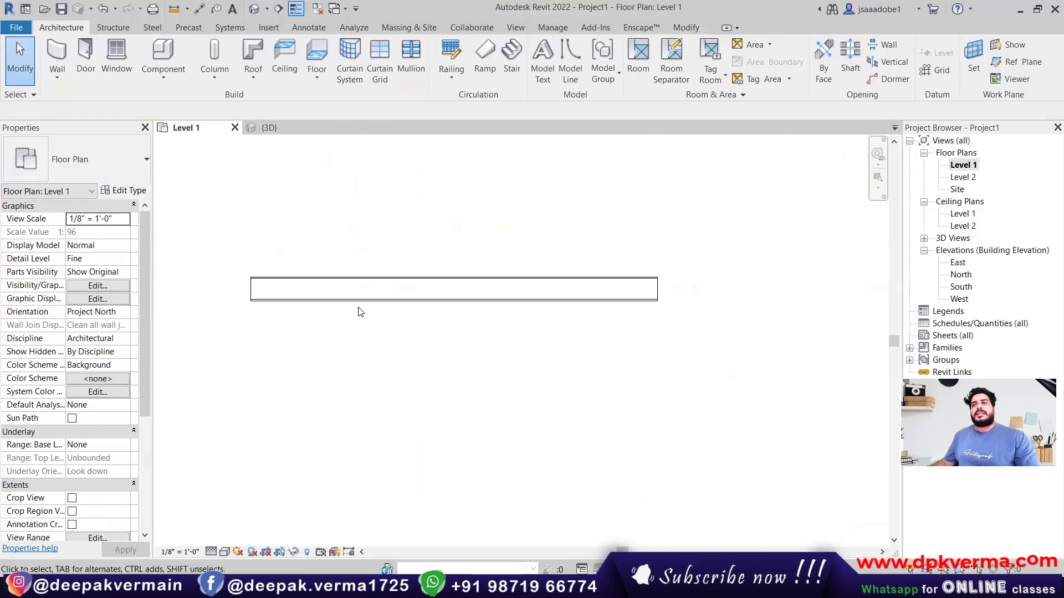
- Chain three 9" walls down, across and up from the existing wall's left end
scroll(358, 308, up, 1)
click(57, 61)
scroll(202, 312, up, 1)
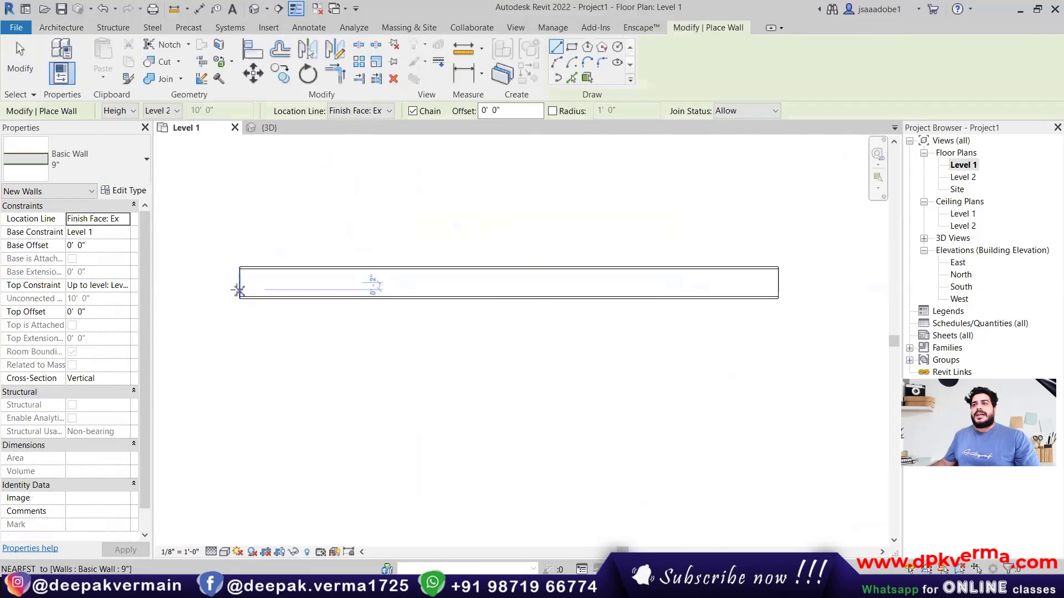
click(239, 282)
click(240, 439)
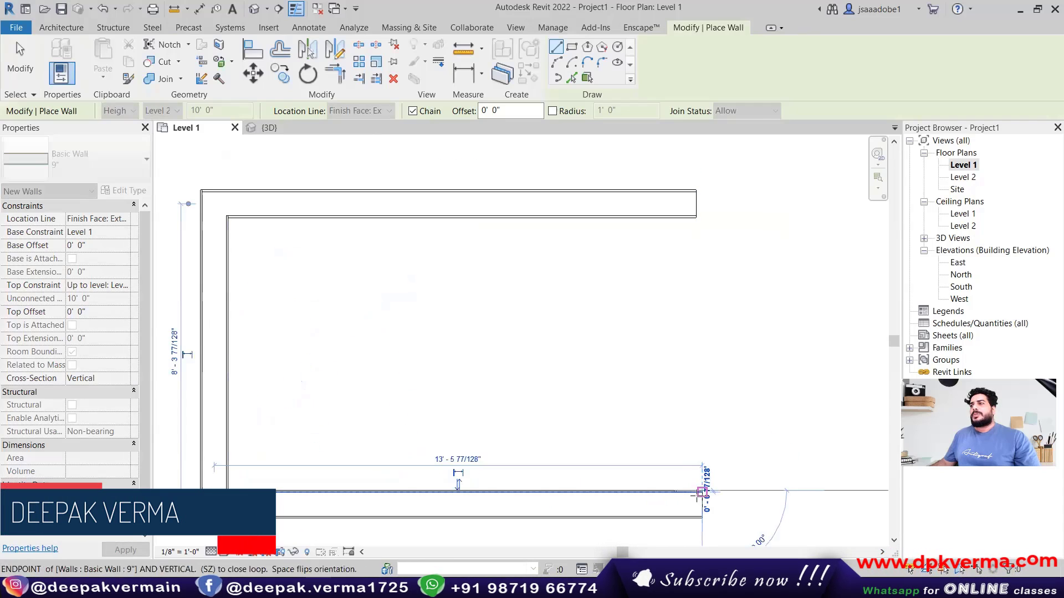
click(702, 491)
click(703, 203)
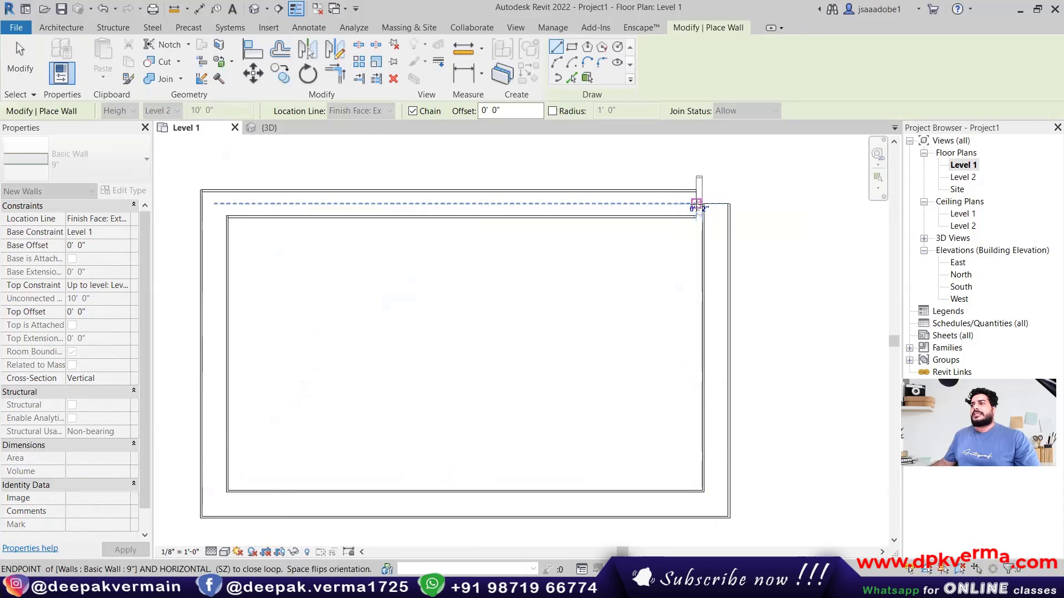
key(Escape)
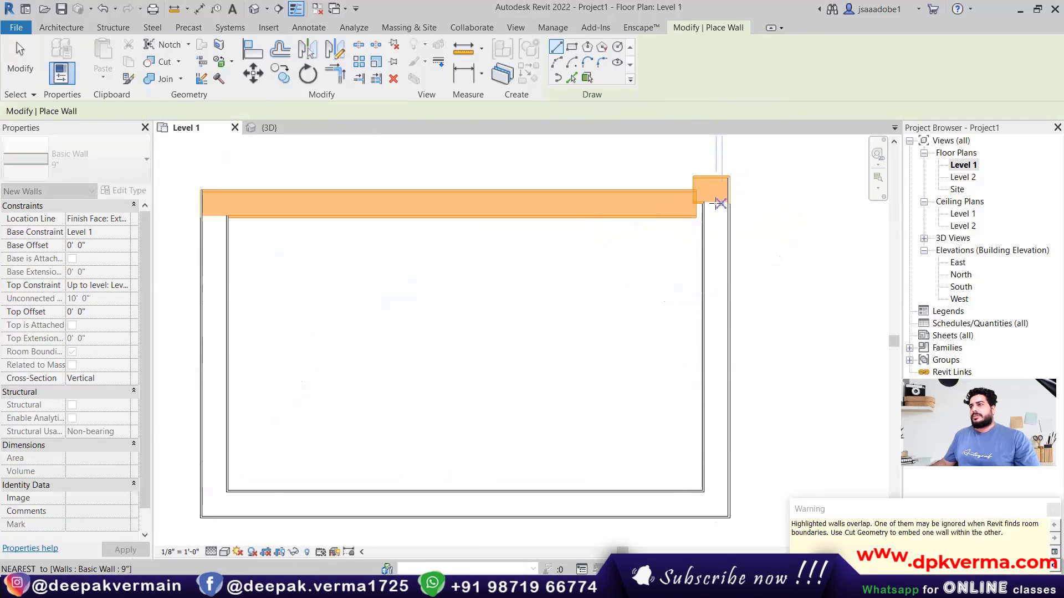
- Exit the Wall tool and trim the top and right walls into a clean corner (TR)
right_click(720, 188)
click(746, 196)
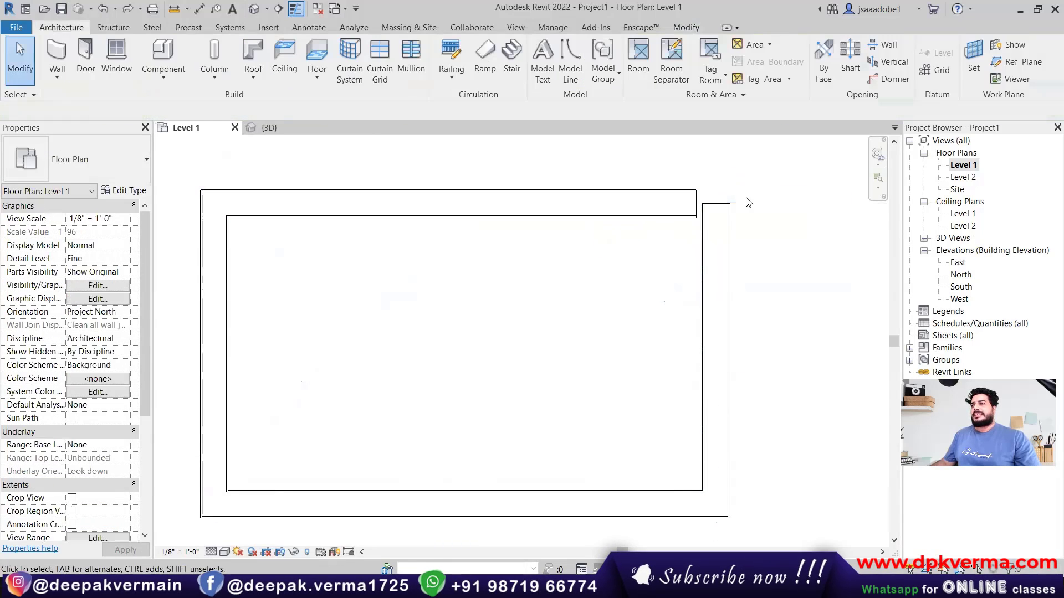
right_click(746, 199)
click(776, 207)
key(t)
key(r)
click(688, 205)
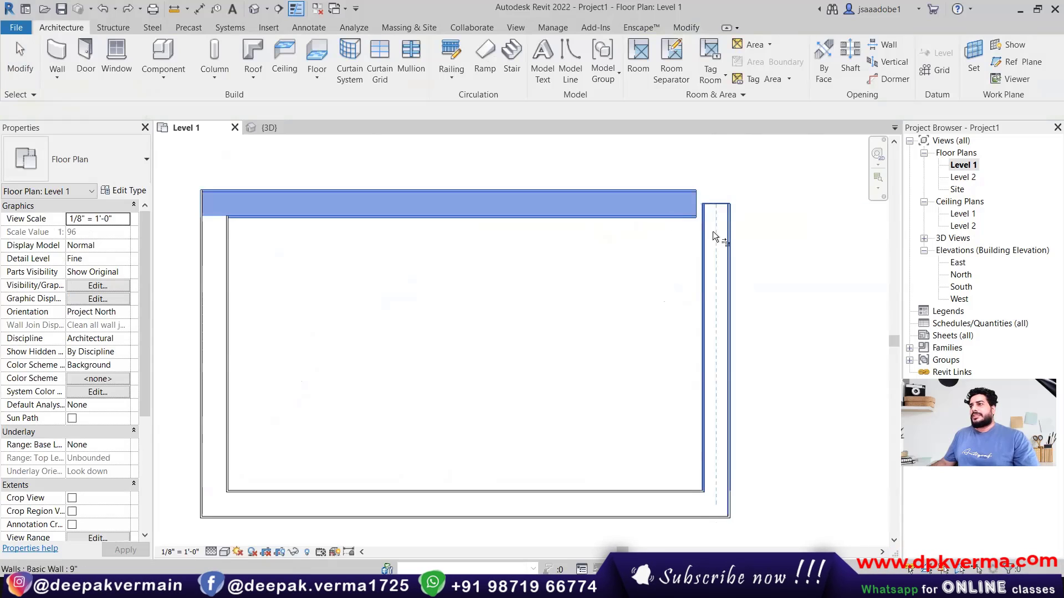
click(715, 238)
scroll(421, 277, down, 2)
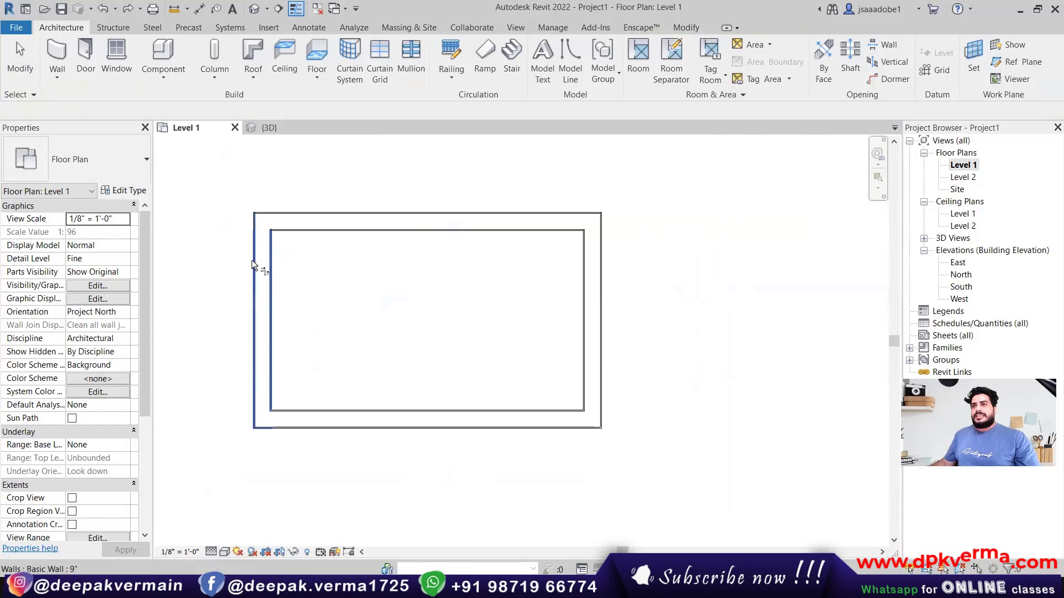
scroll(250, 249, down, 1)
key(Escape)
- Start an architectural wall and pick the Exterior - Brick on CMU type
click(57, 77)
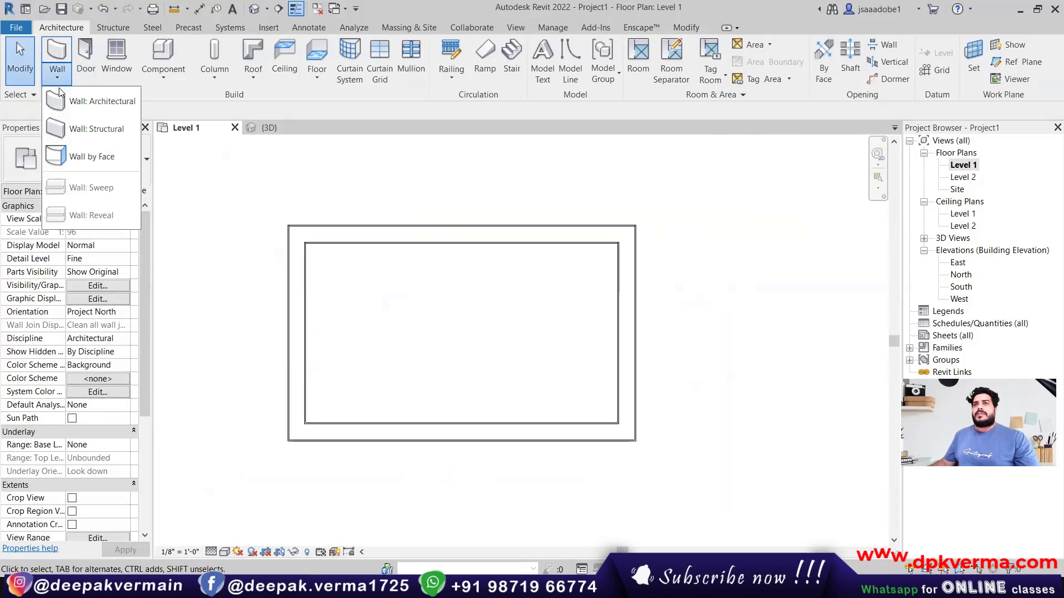
click(61, 100)
click(78, 159)
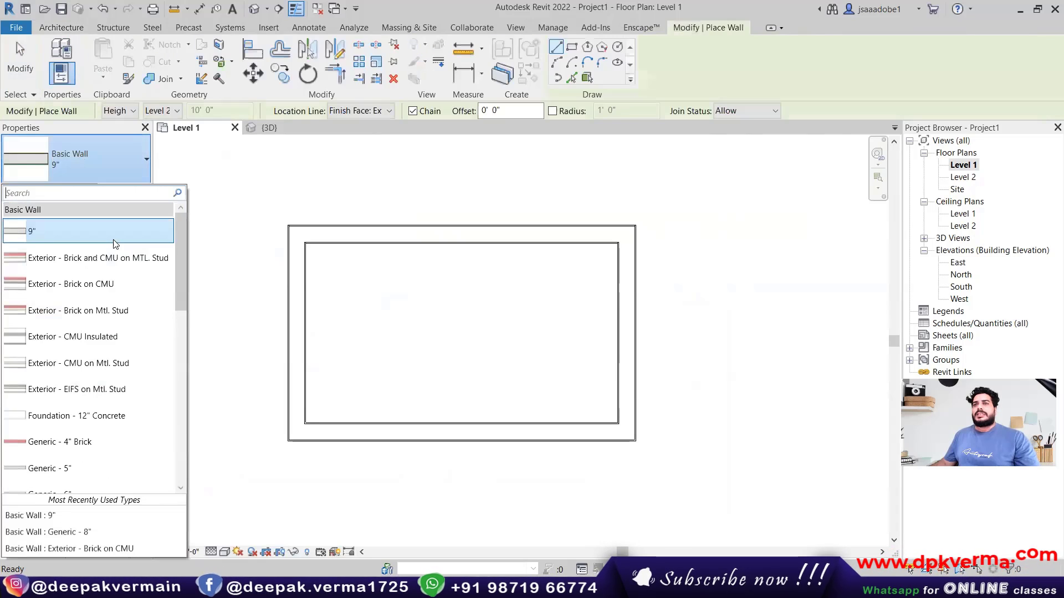
click(78, 282)
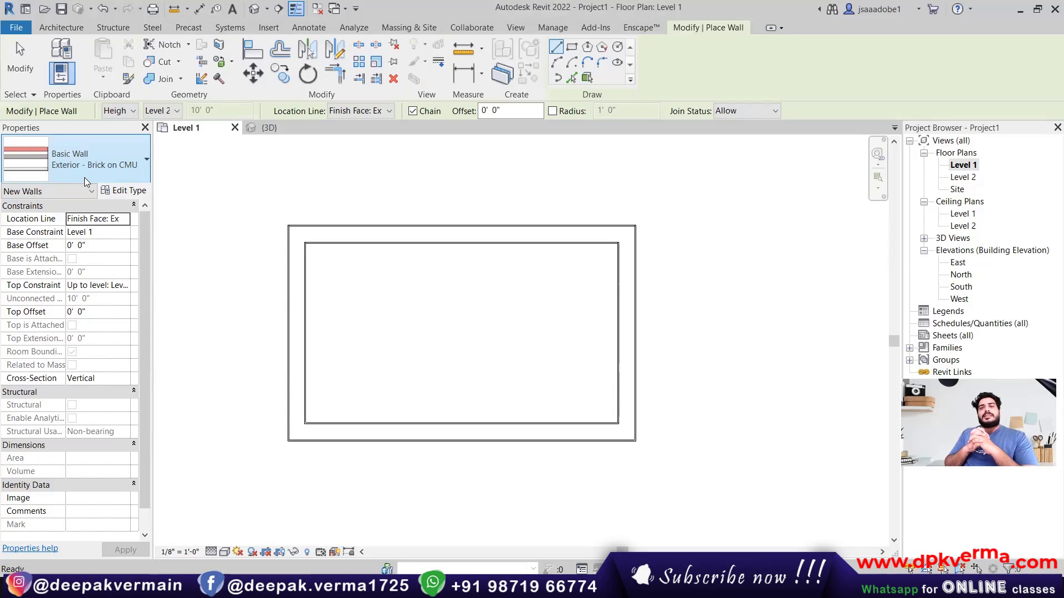
- Open the Brick on CMU type's layer structure and widen the Function and Material columns
click(118, 192)
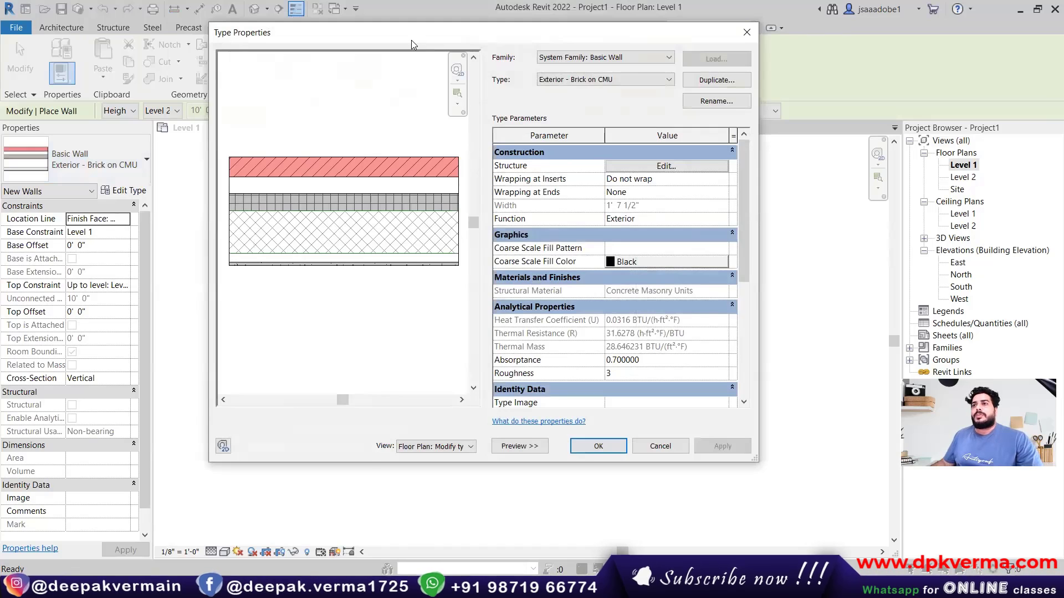
click(615, 182)
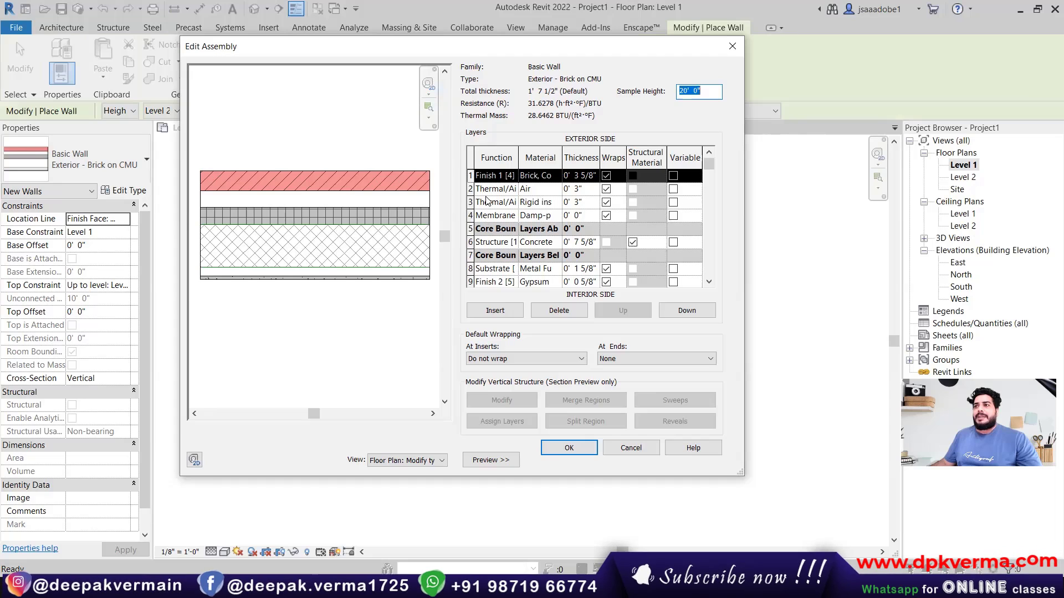
drag(517, 158, 548, 161)
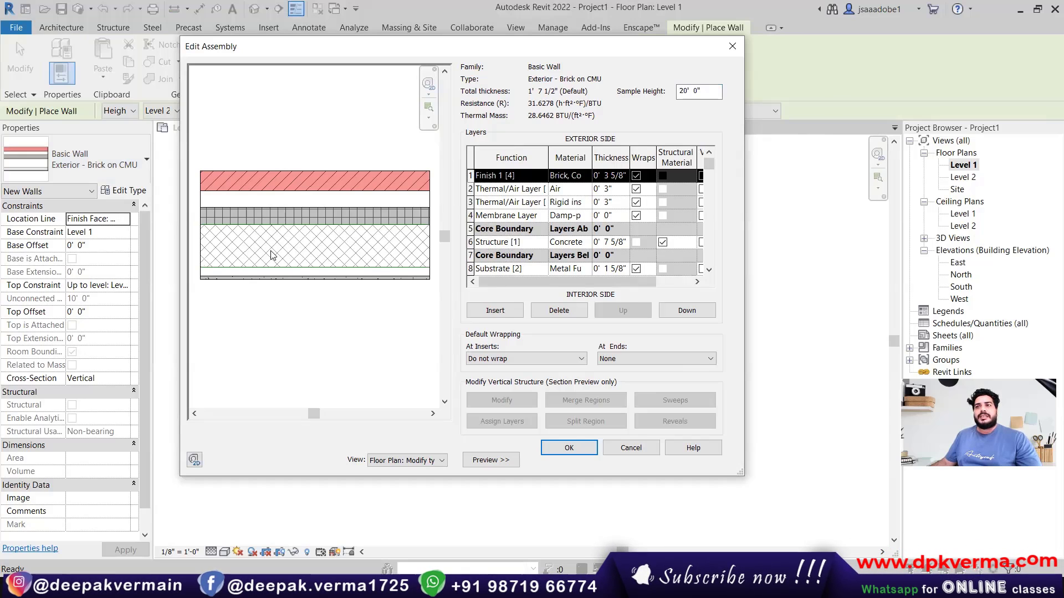
click(516, 219)
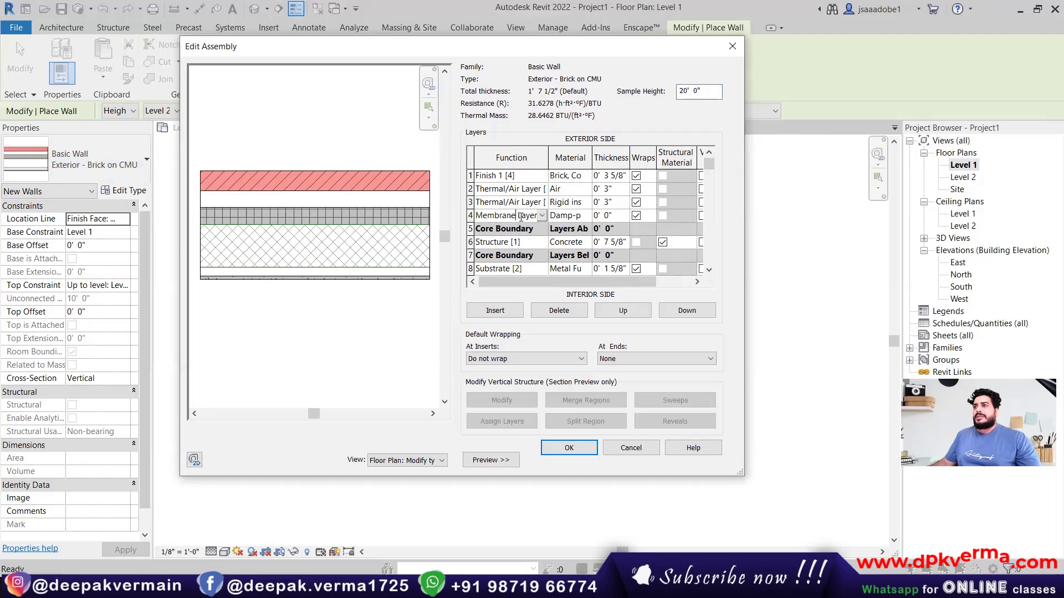
click(577, 215)
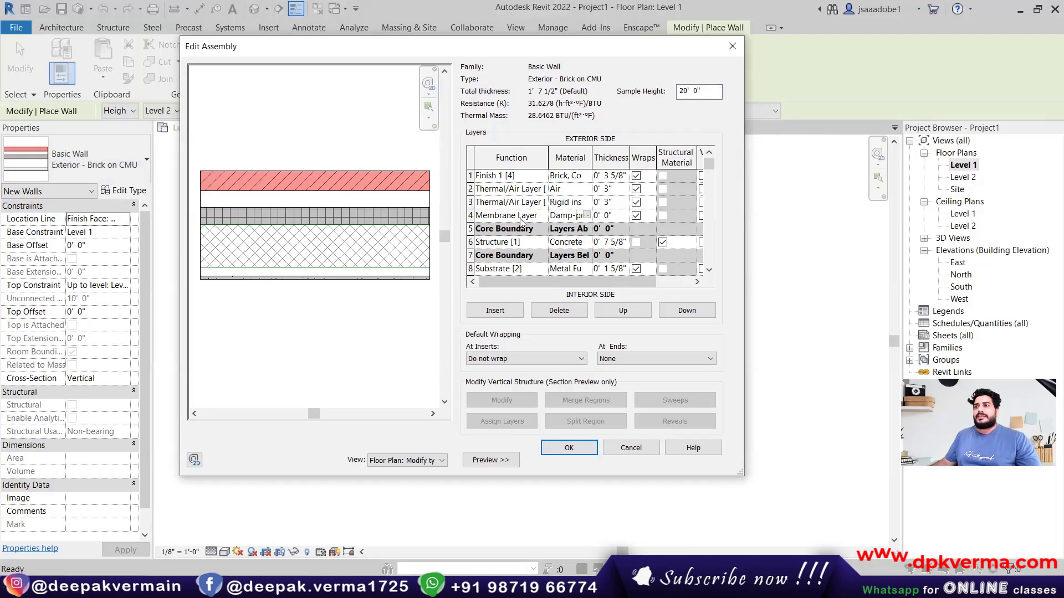
drag(593, 157, 622, 158)
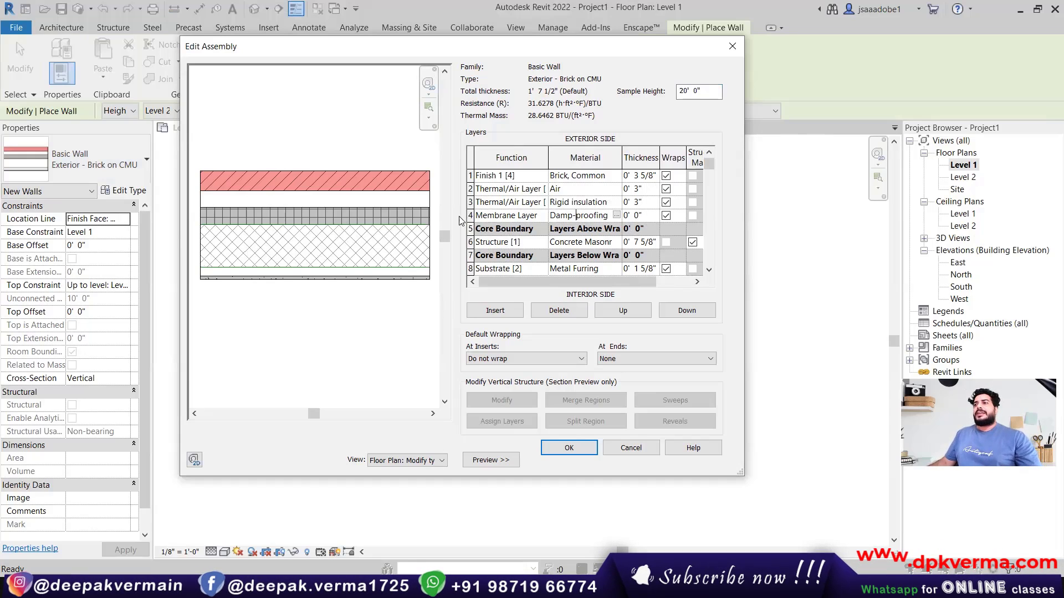
- Inspect the upper layers: row 3's Thermal/Air Layer function and thickness, and row 2's Air material
click(542, 204)
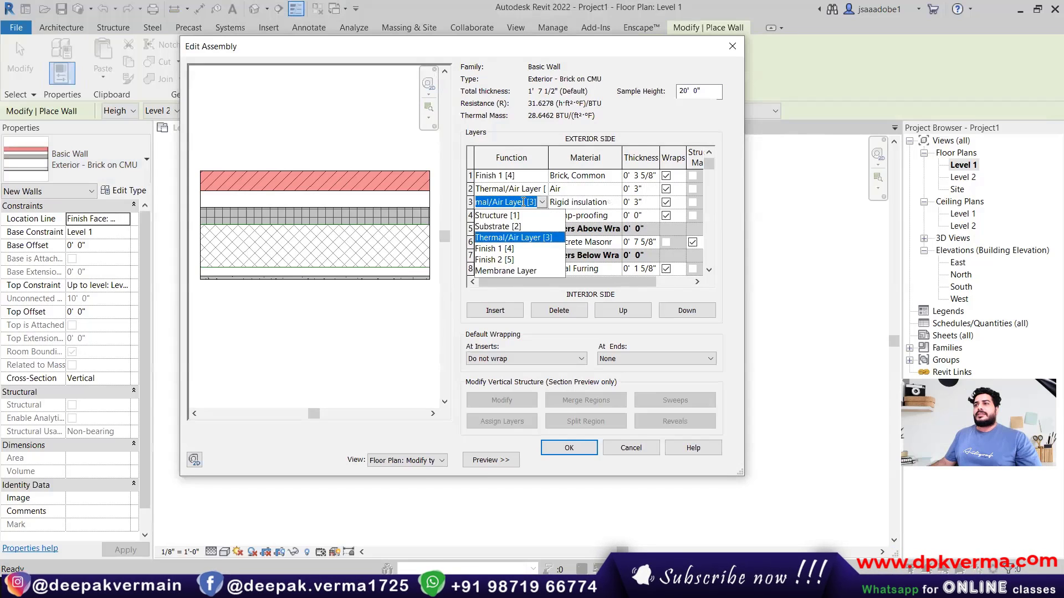
click(524, 202)
click(635, 200)
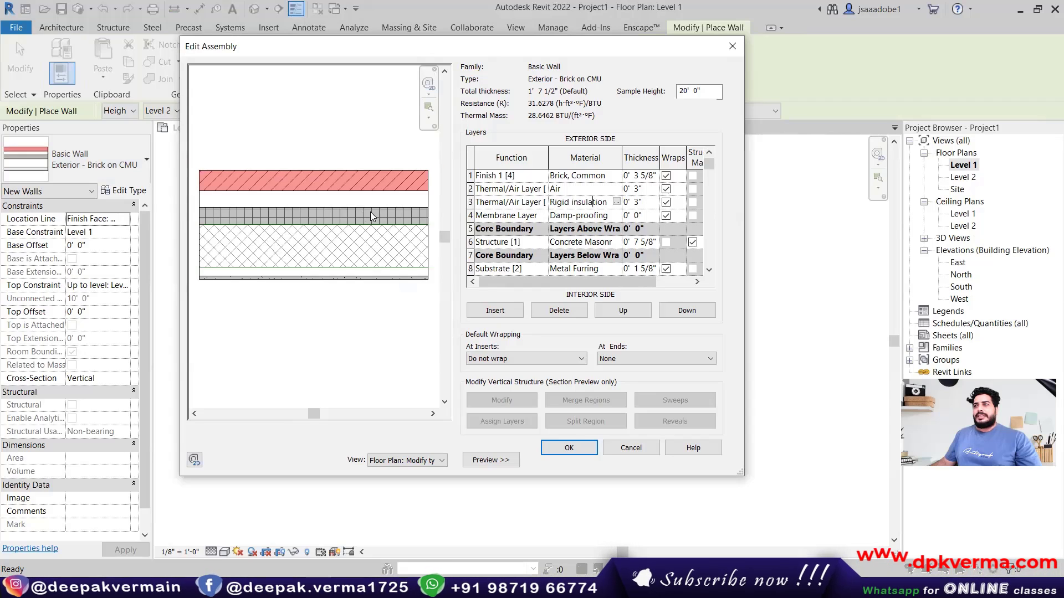
click(572, 191)
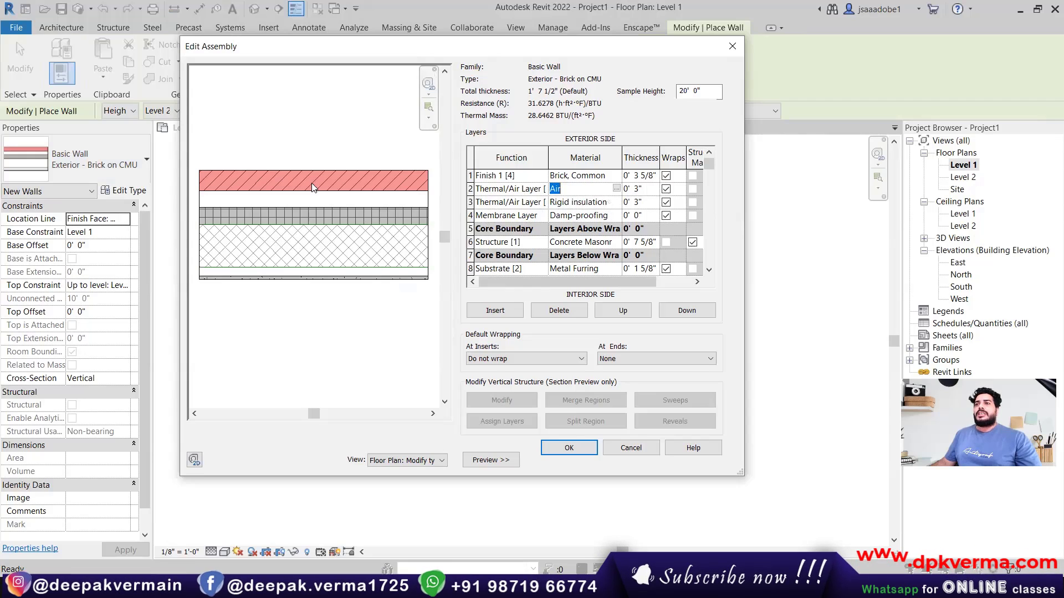
click(647, 177)
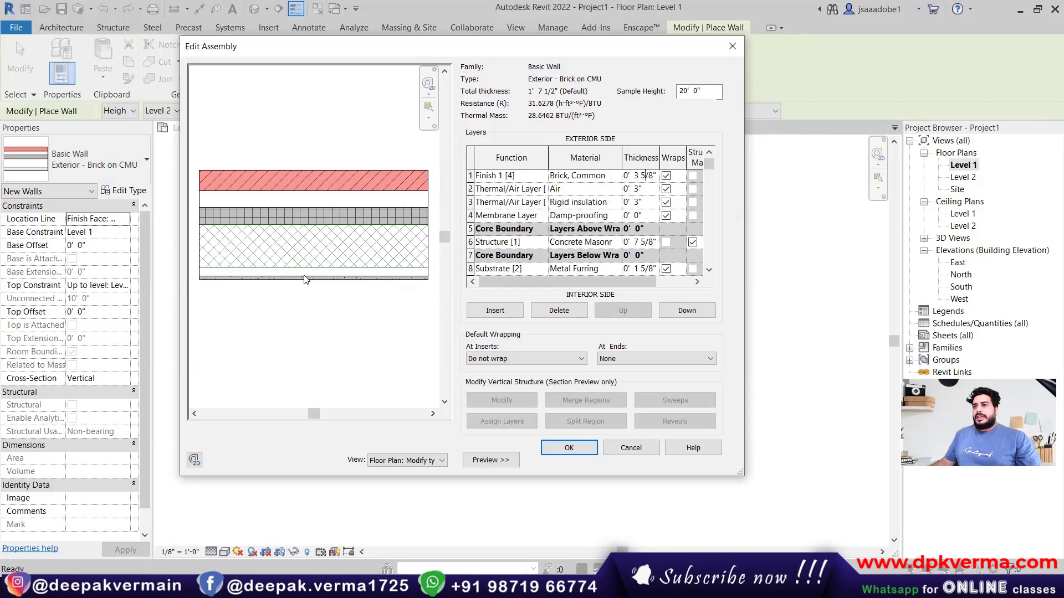
- Review the lower layers, Metal Furring and Gypsum Wall Board, widening the Material column
scroll(519, 250, down, 1)
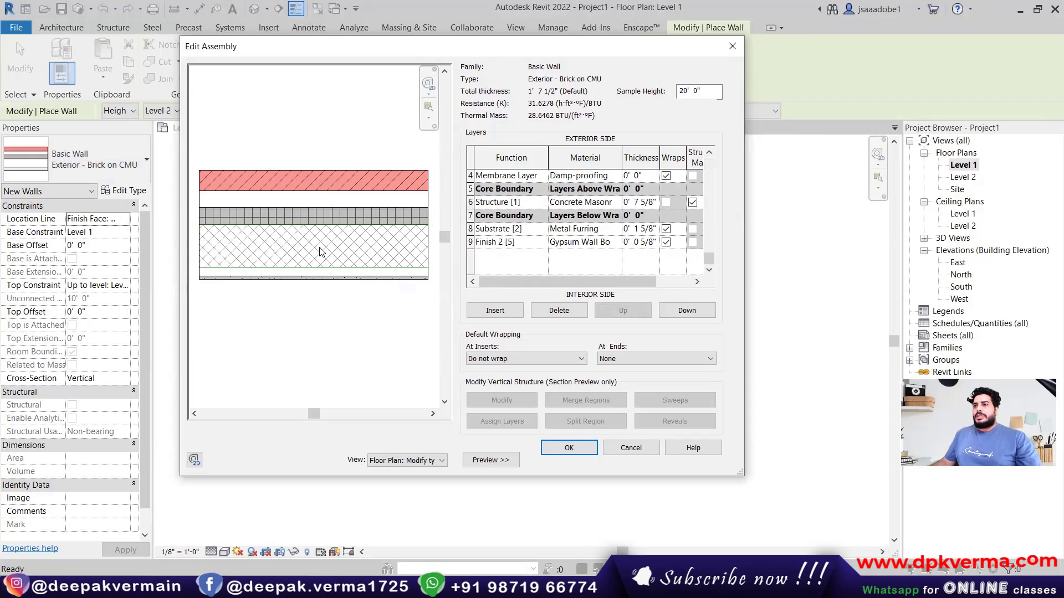
scroll(329, 266, up, 2)
scroll(327, 273, up, 2)
scroll(327, 261, up, 1)
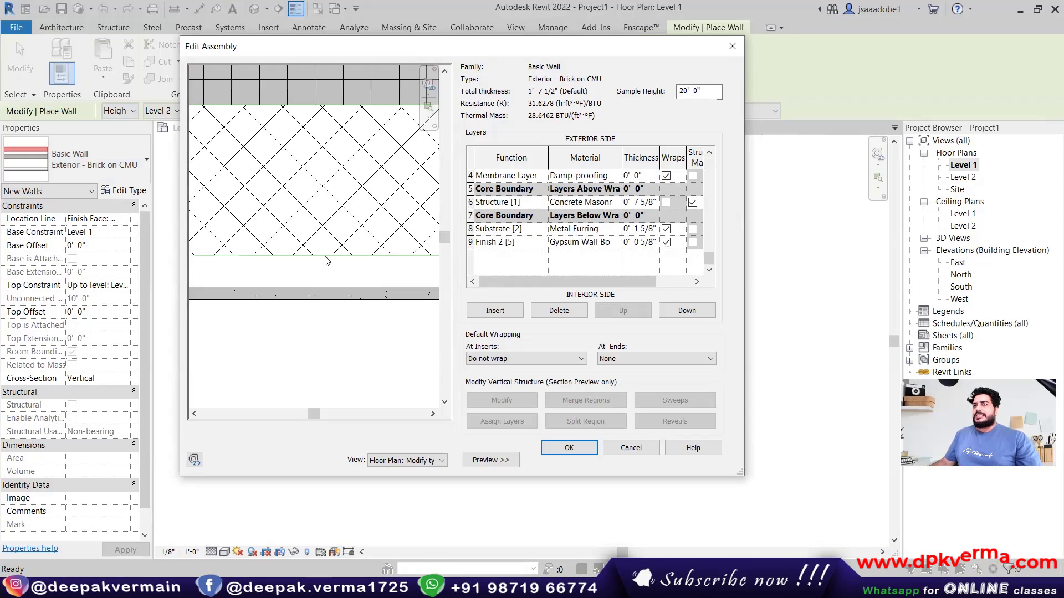
click(608, 232)
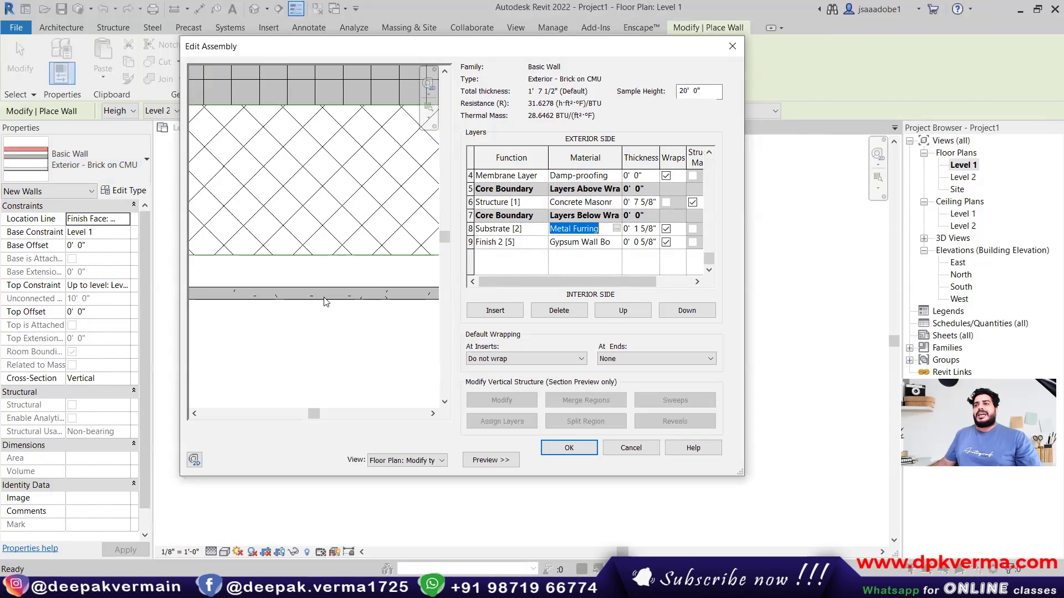
click(607, 242)
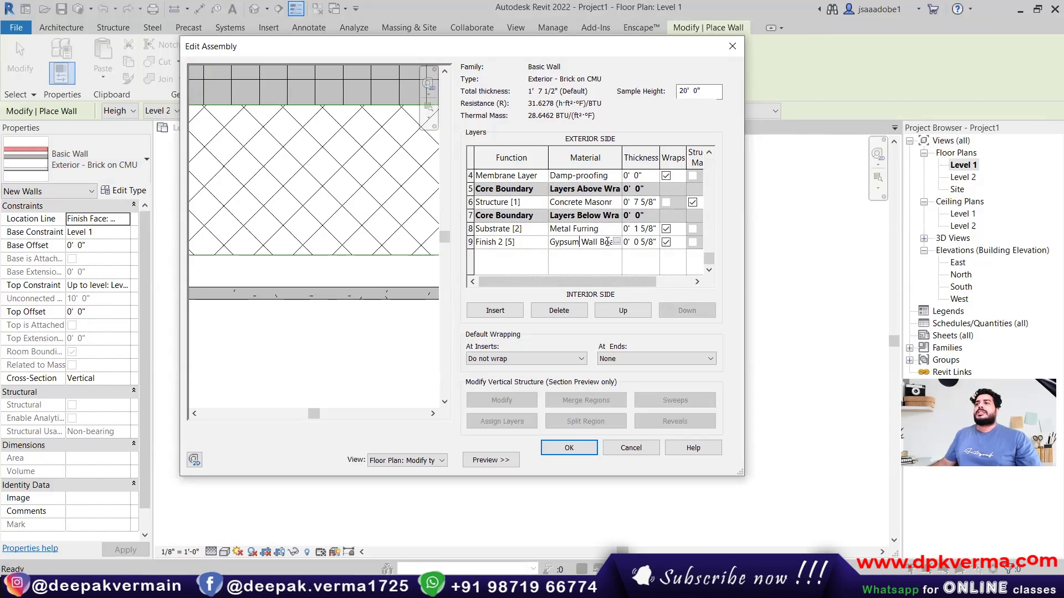
drag(620, 161, 635, 161)
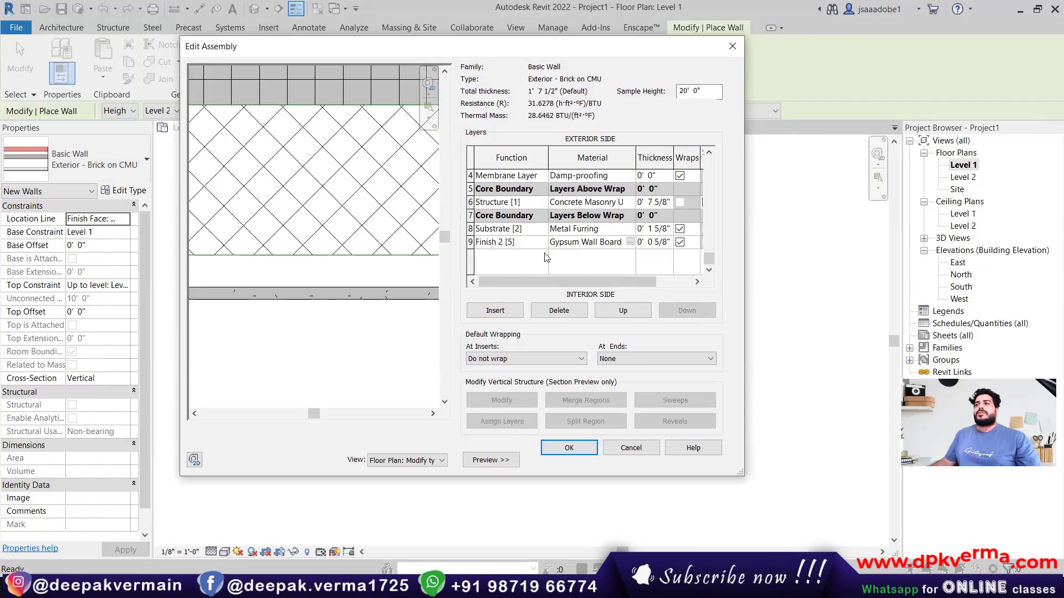
scroll(344, 222, down, 2)
scroll(326, 166, down, 2)
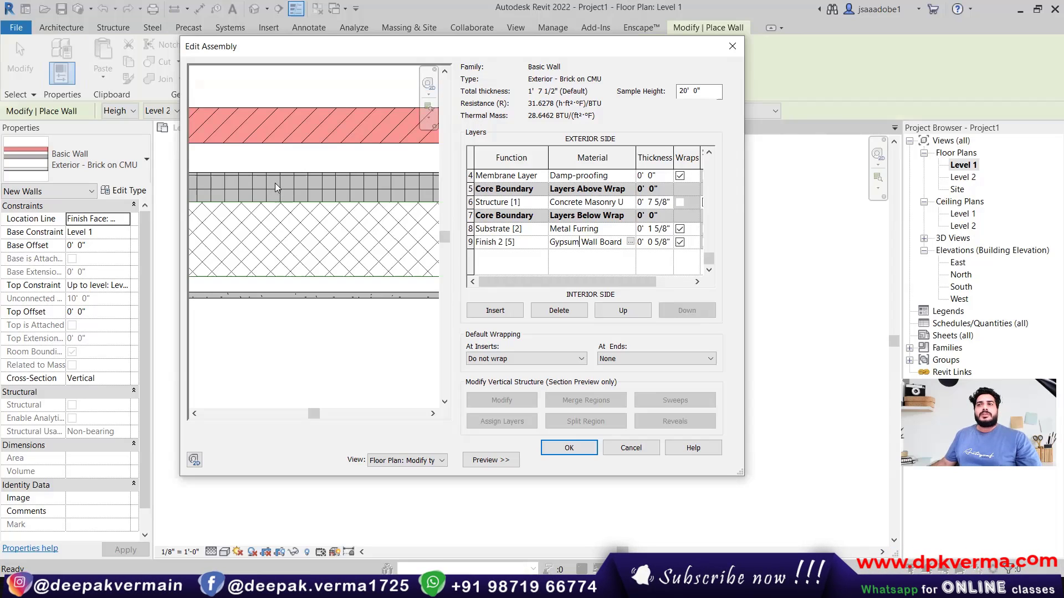
scroll(568, 235, up, 2)
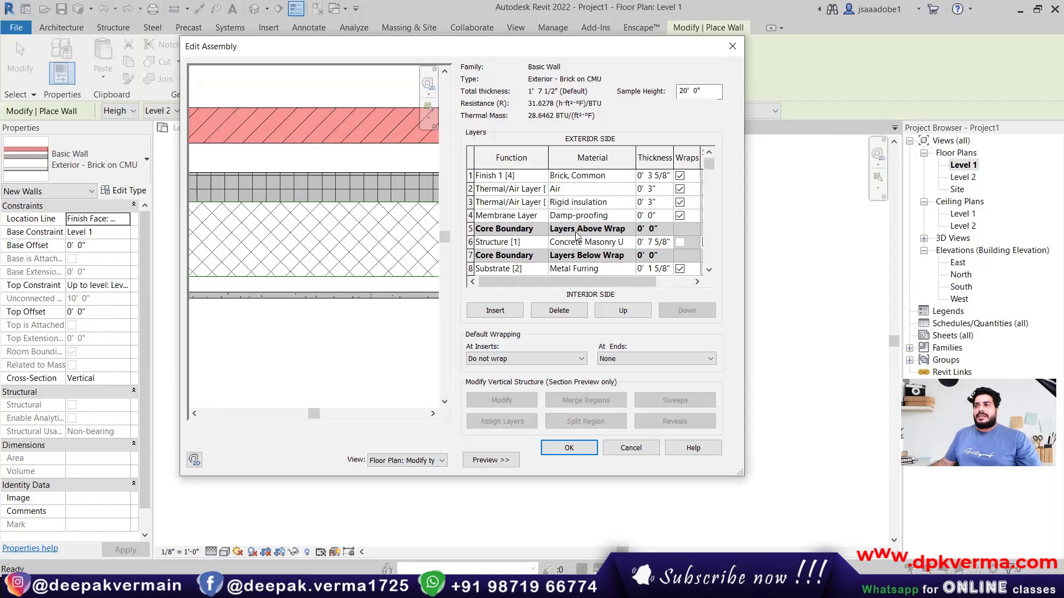
scroll(576, 236, down, 2)
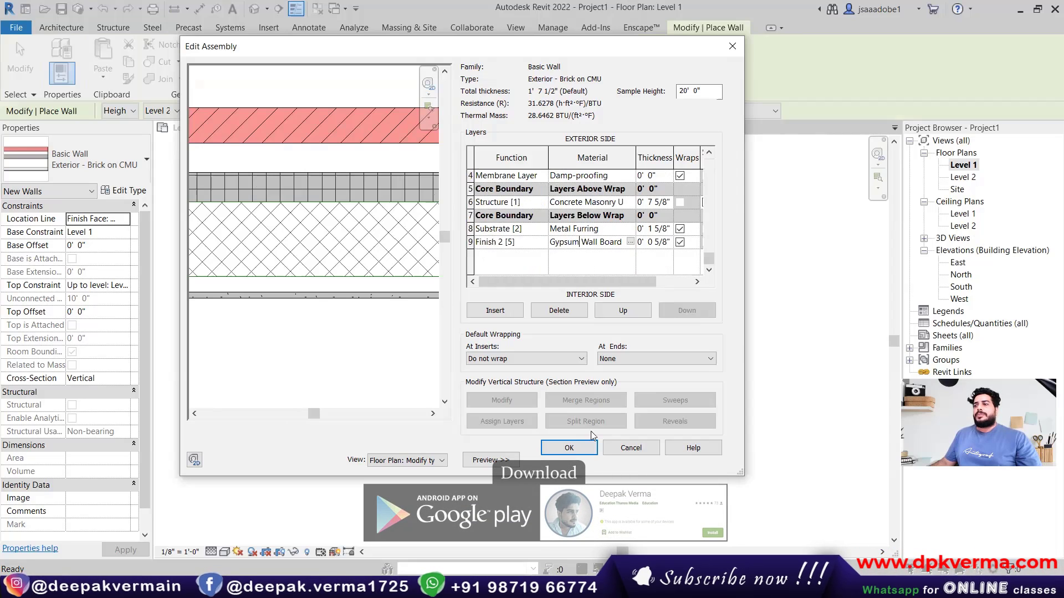
- Close the Brick on CMU assembly and type settings, and switch the wall type to 9"
click(569, 447)
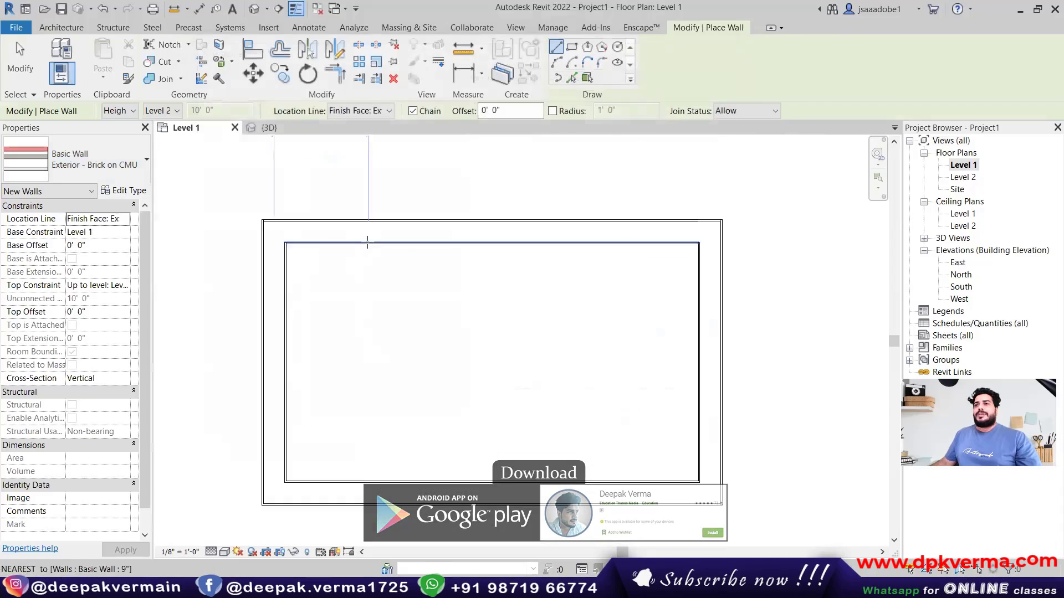
scroll(344, 255, up, 2)
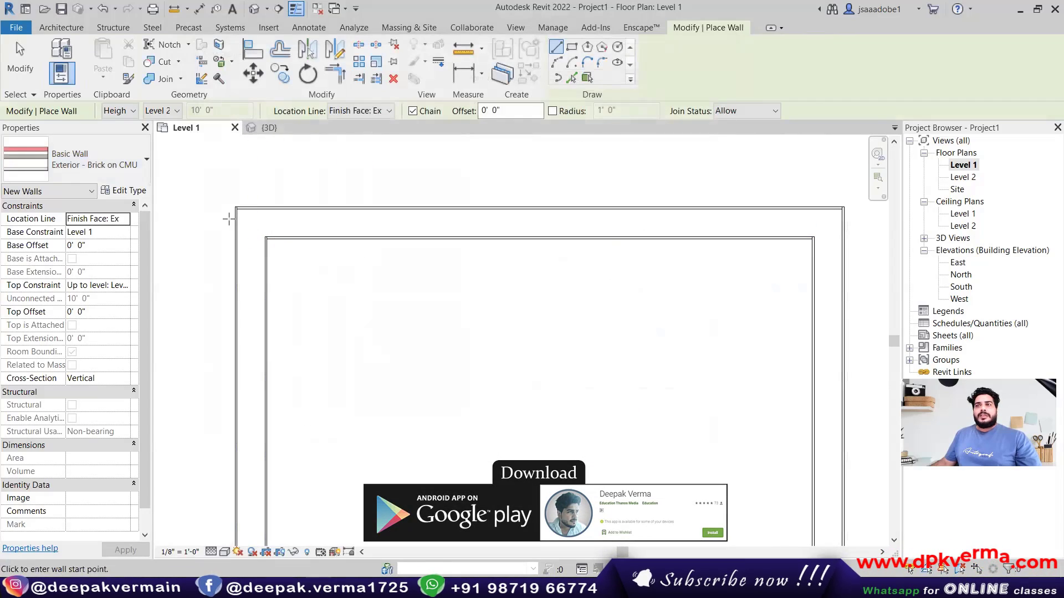
click(125, 190)
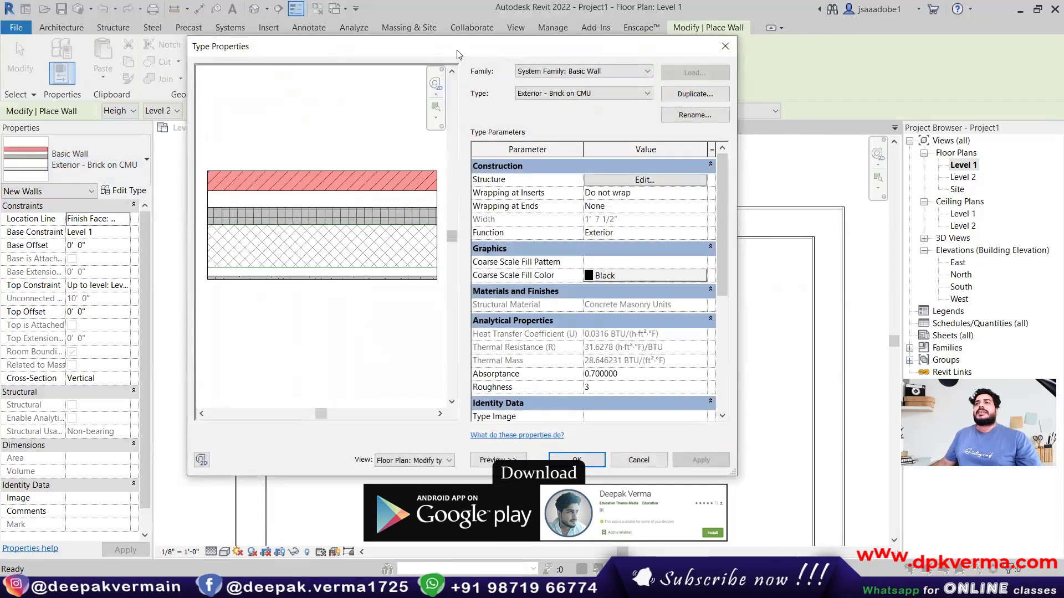
drag(457, 54, 449, 57)
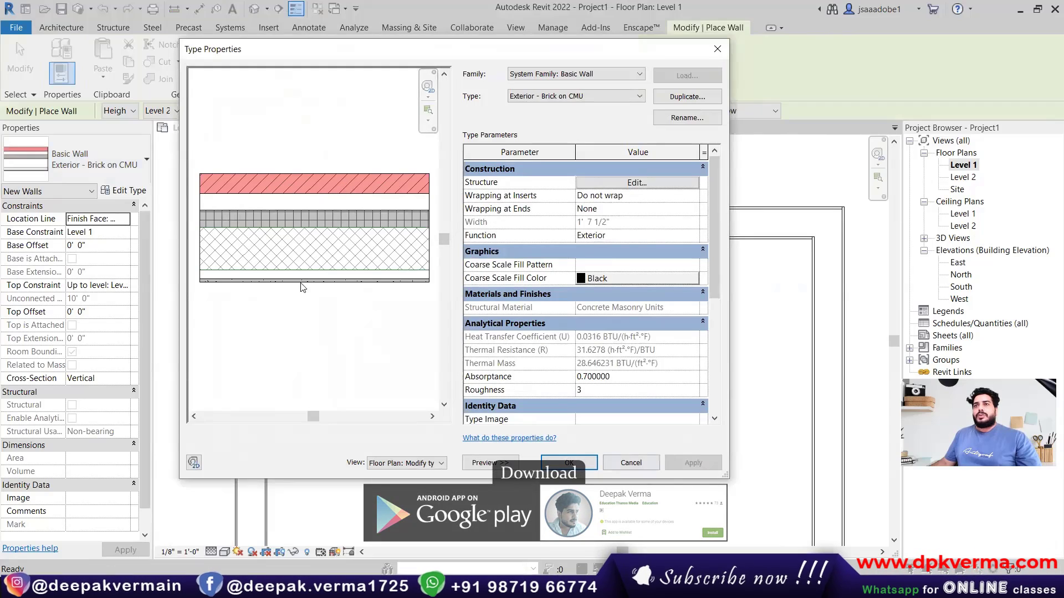
click(569, 462)
click(146, 159)
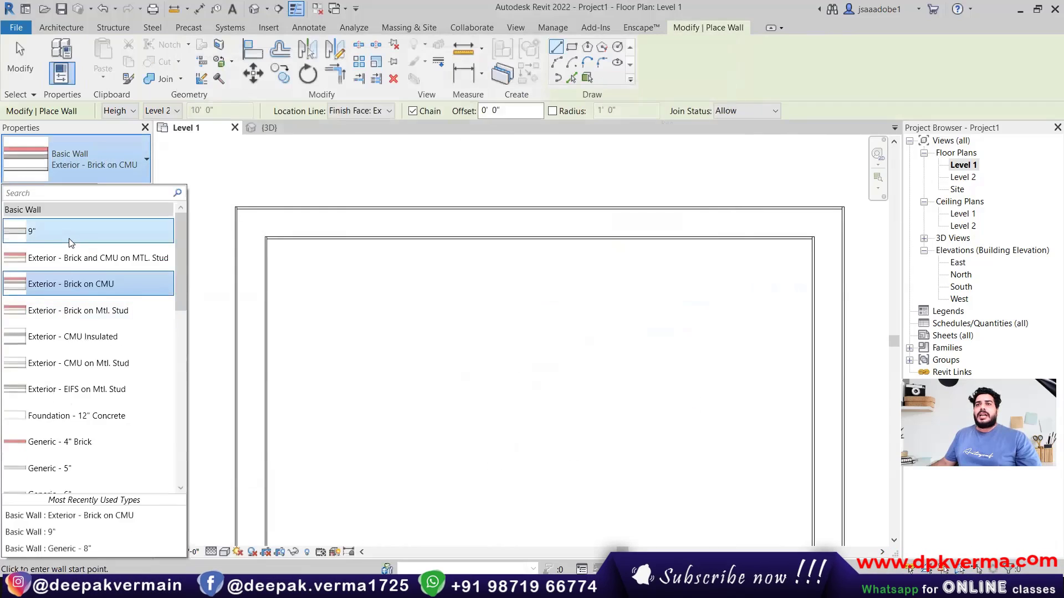
click(71, 243)
- Open the 9" wall's structure, insert then delete a layer, and cancel without changes
click(125, 190)
click(701, 180)
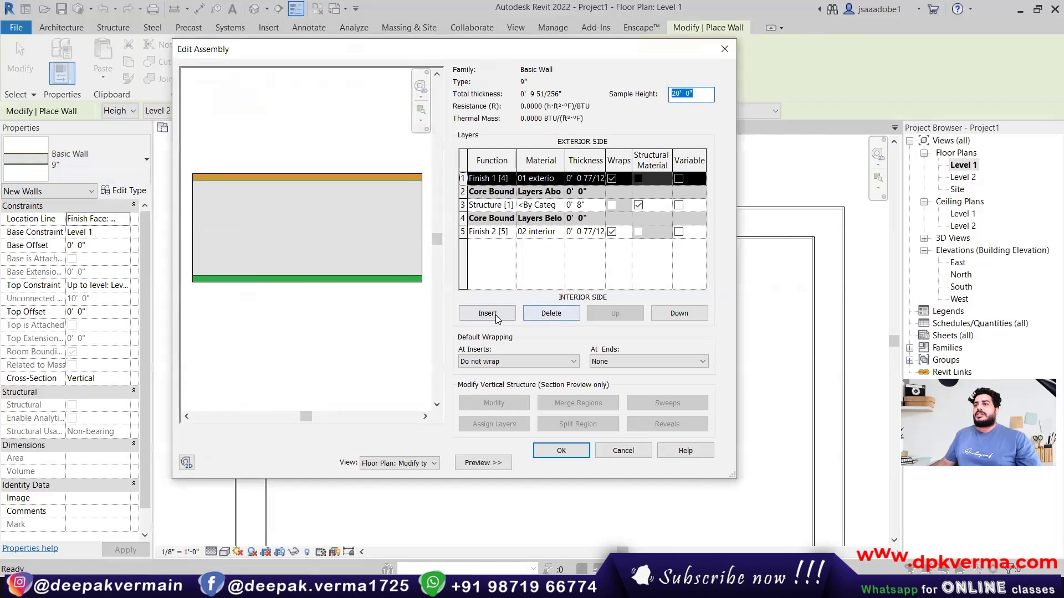
click(487, 313)
click(509, 182)
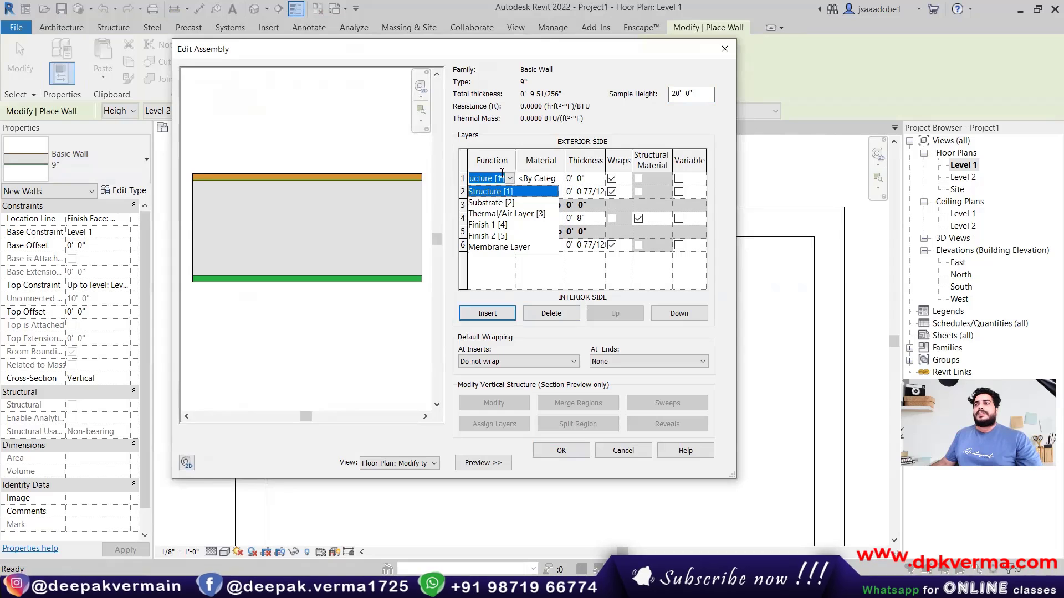
click(509, 182)
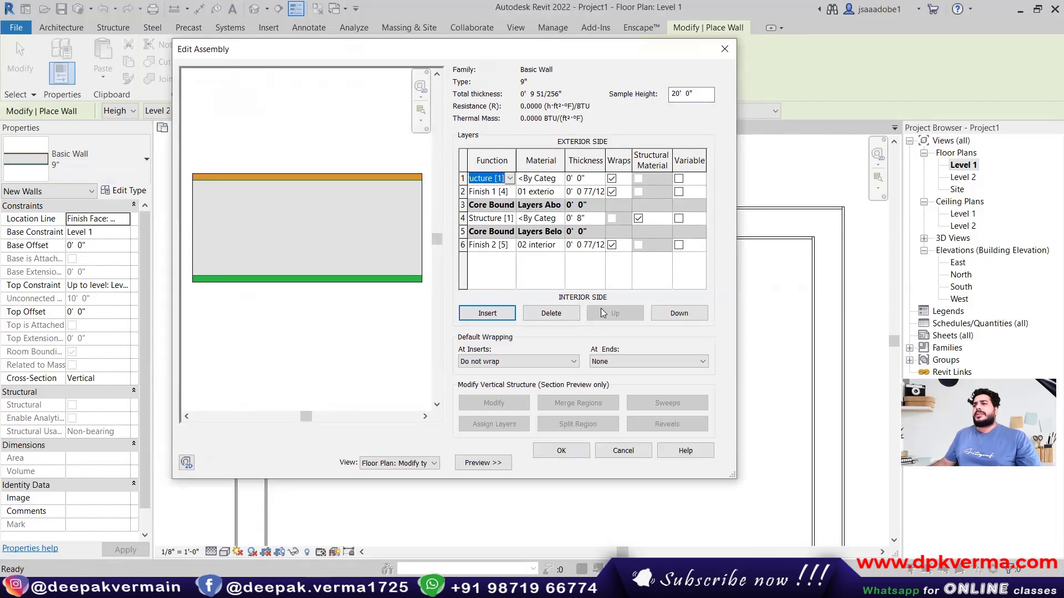
click(552, 313)
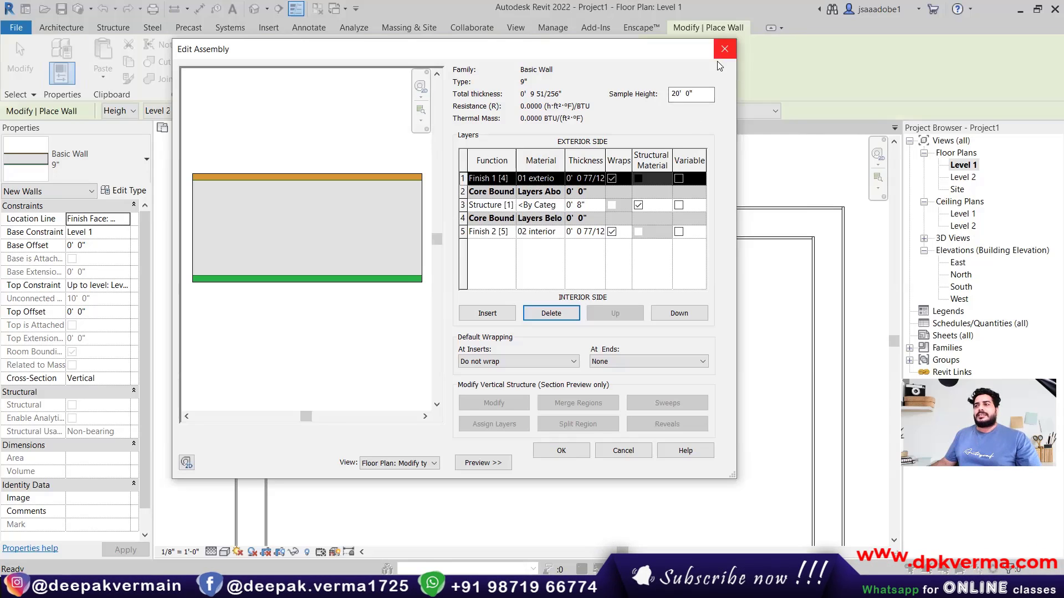
click(626, 452)
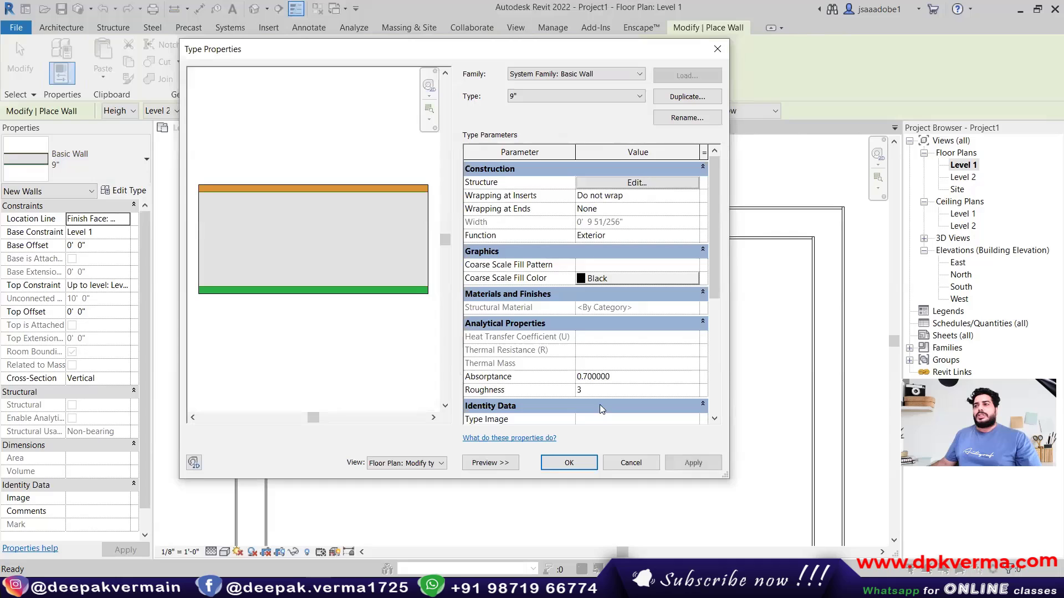
click(623, 469)
- Cancel the Wall tool from the right-click menu and zoom in on the room
scroll(366, 307, down, 2)
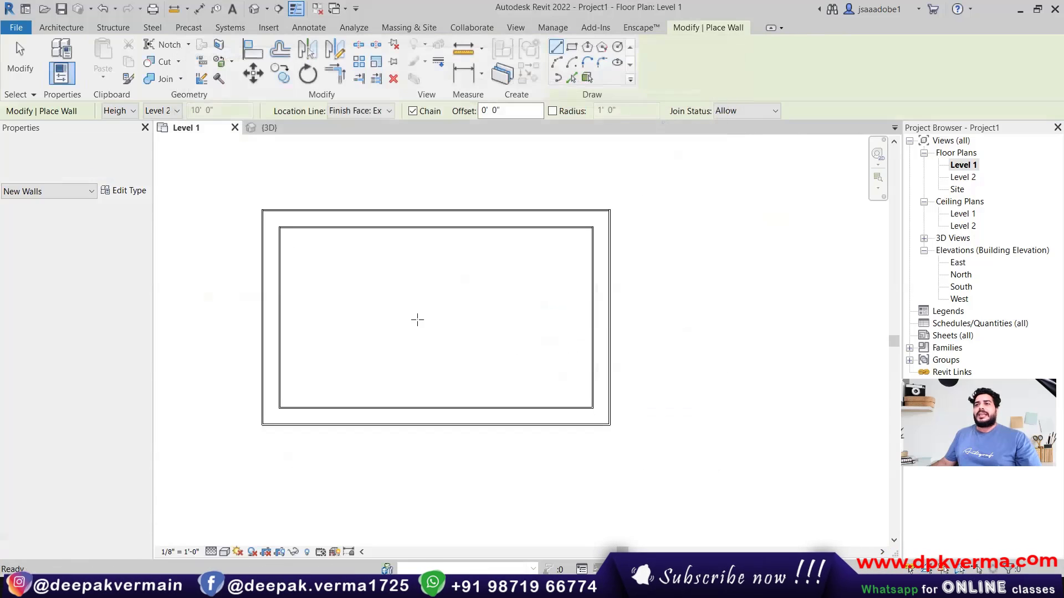
middle_drag(441, 328, 434, 319)
right_click(422, 273)
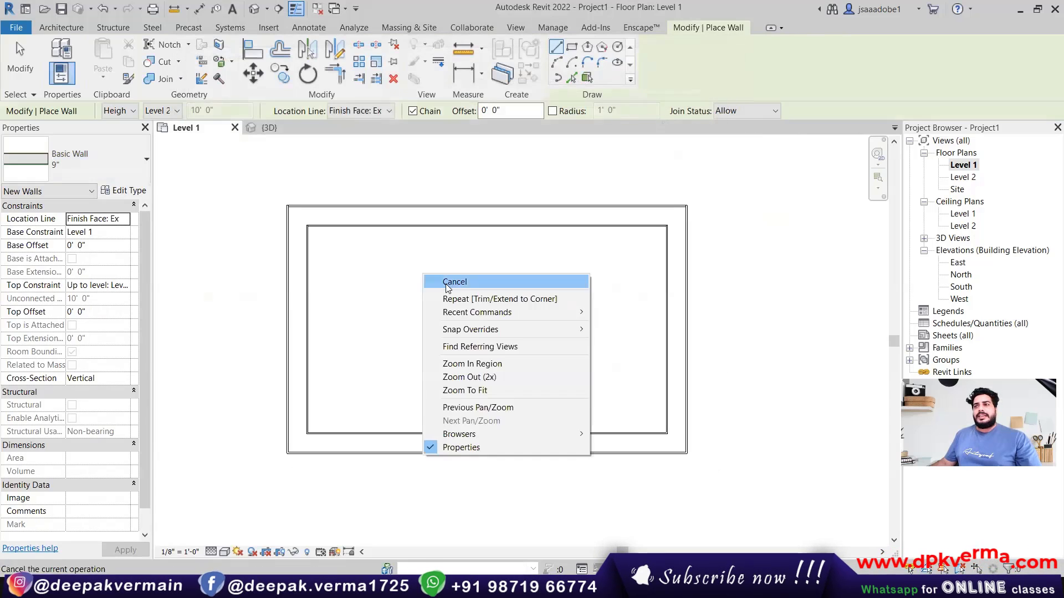
click(471, 291)
scroll(305, 224, up, 1)
scroll(306, 224, up, 4)
scroll(295, 217, up, 1)
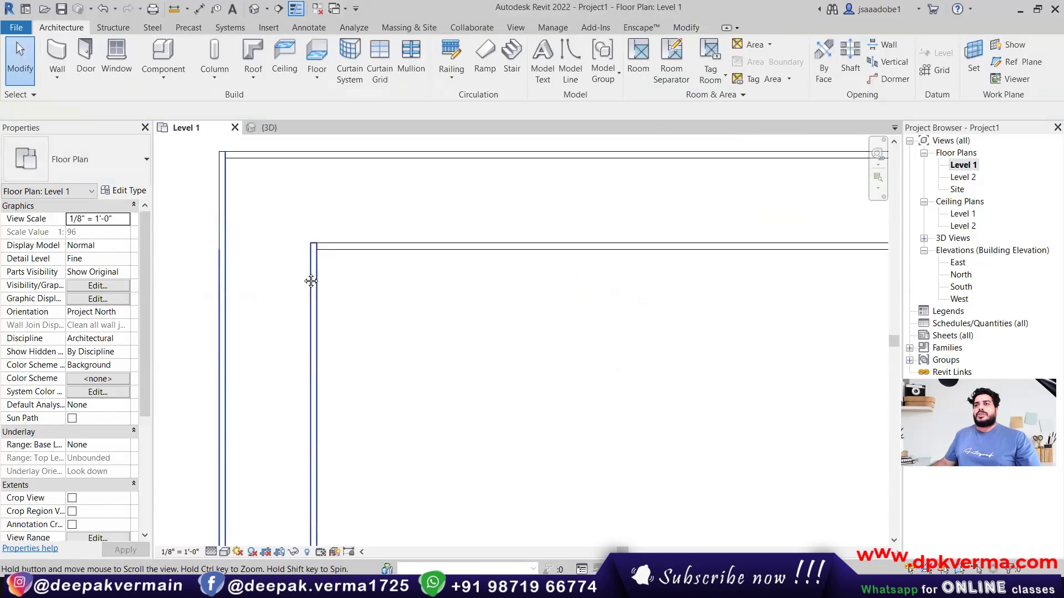
scroll(272, 207, up, 1)
scroll(292, 213, down, 1)
scroll(329, 265, up, 1)
scroll(311, 269, down, 1)
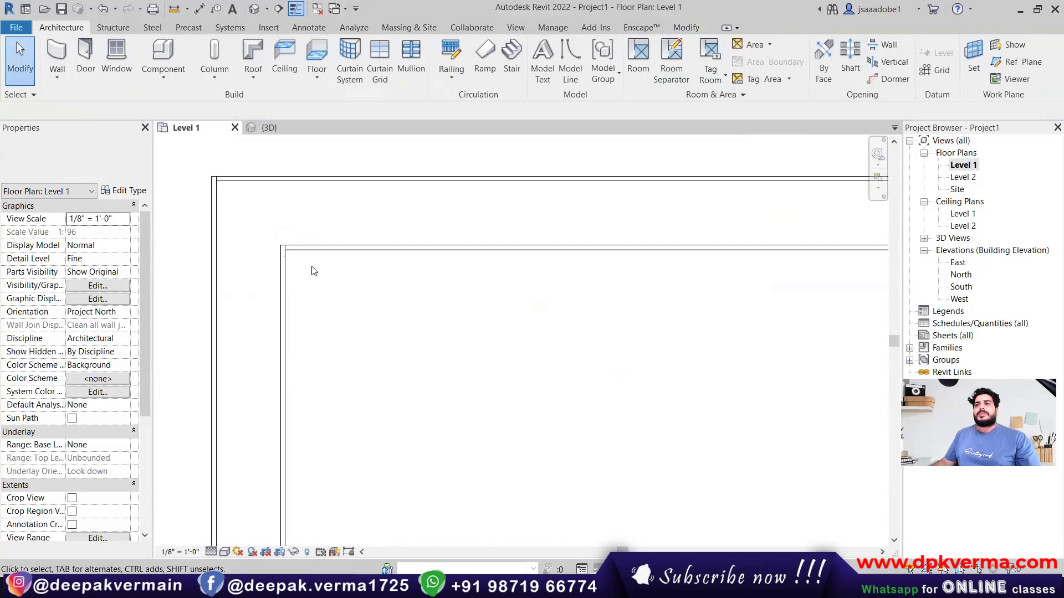
scroll(416, 325, down, 2)
scroll(402, 294, down, 1)
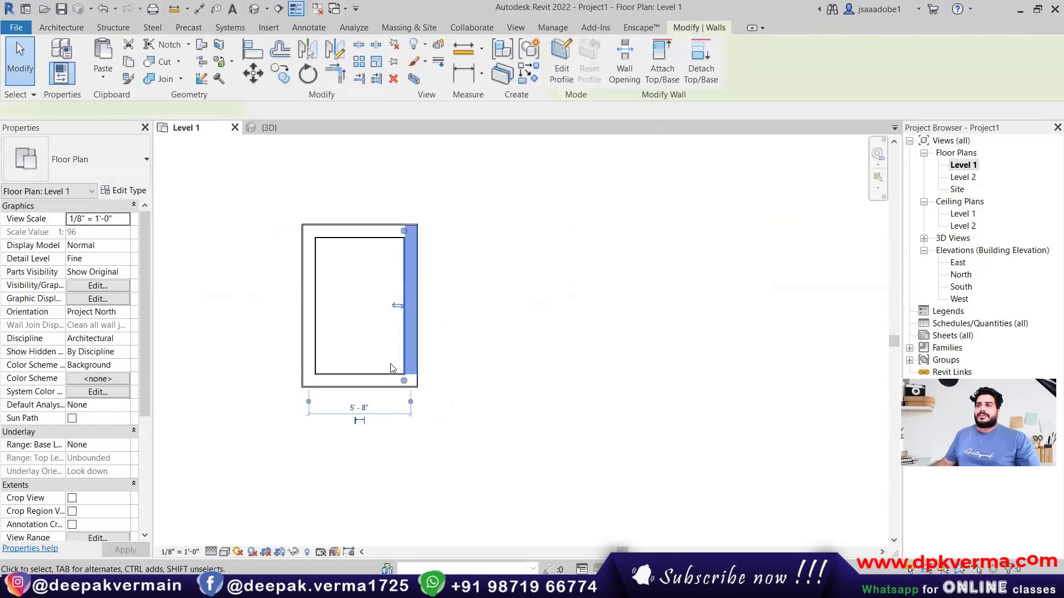
scroll(399, 278, down, 1)
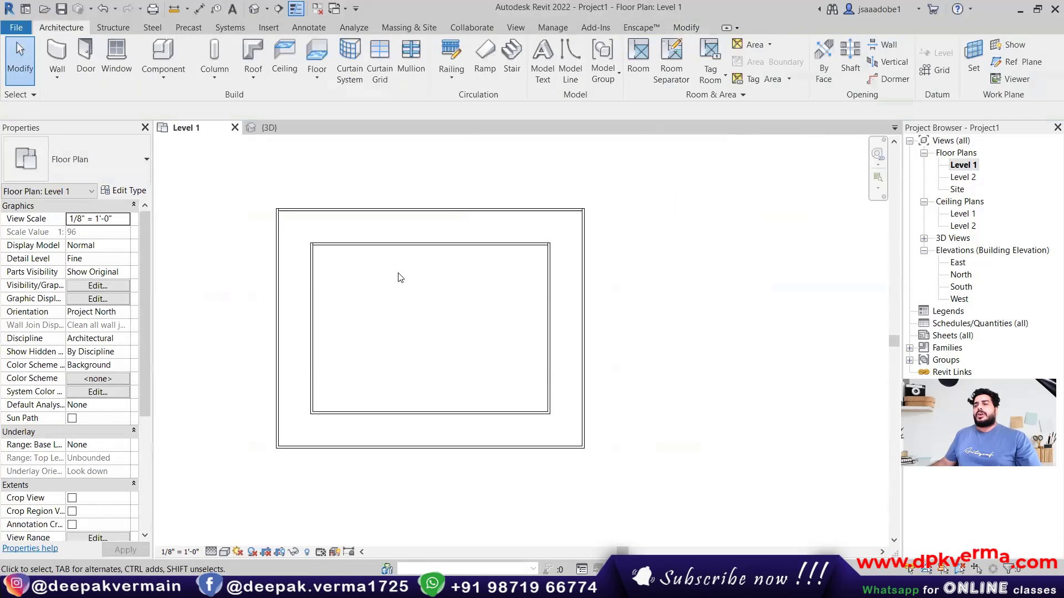
scroll(399, 280, down, 1)
scroll(394, 255, down, 1)
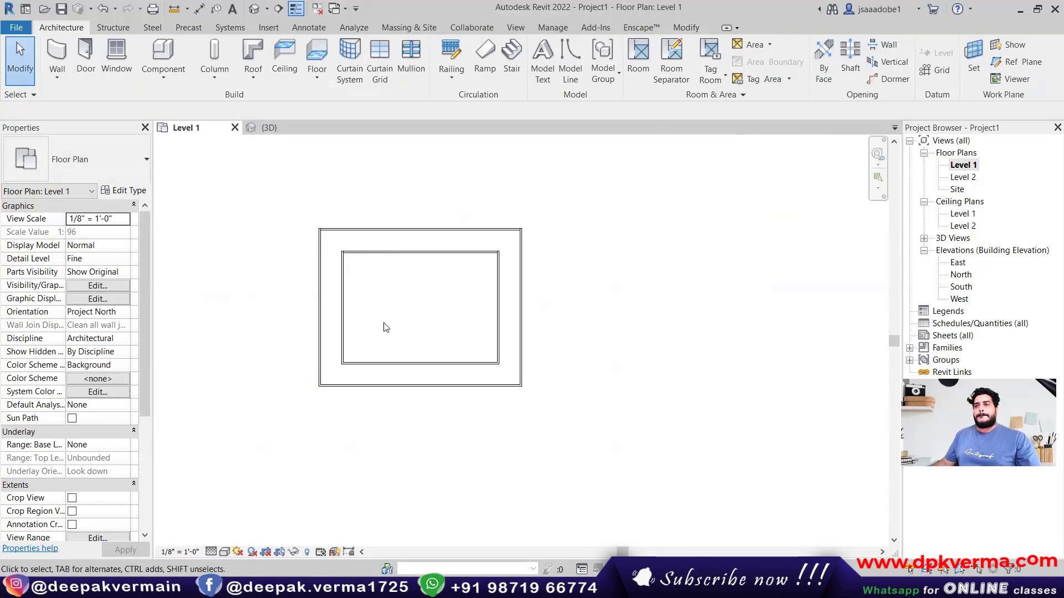
- Drag the bottom wall down and the right wall outward to enlarge the room
mouse_move(382, 327)
middle_down()
mouse_move(384, 342)
mouse_move(373, 311)
middle_up()
drag(373, 311, 373, 389)
drag(480, 288, 704, 289)
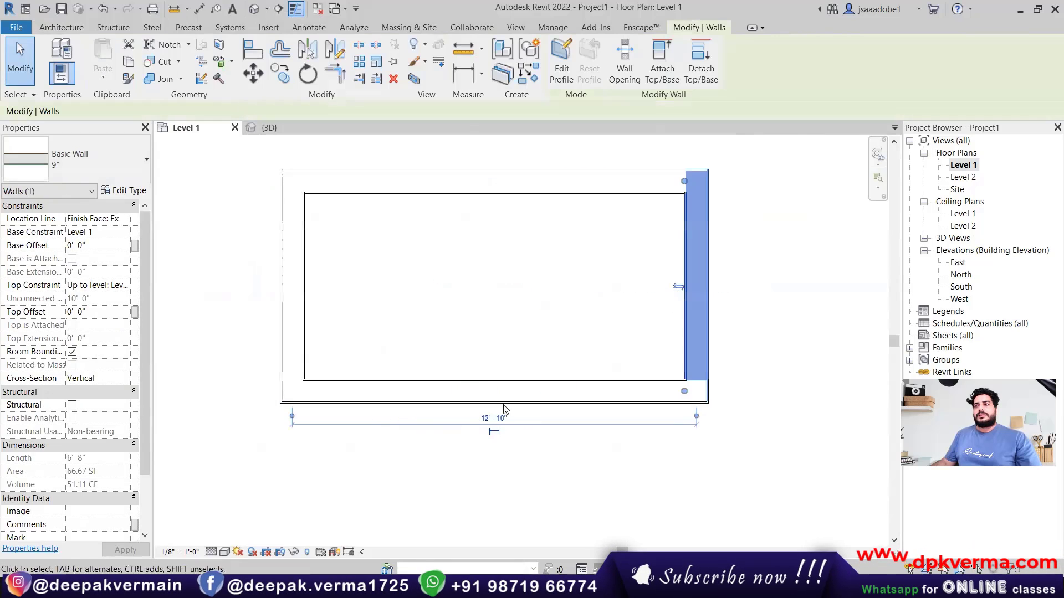
drag(475, 391, 474, 441)
scroll(423, 324, down, 1)
scroll(423, 325, down, 1)
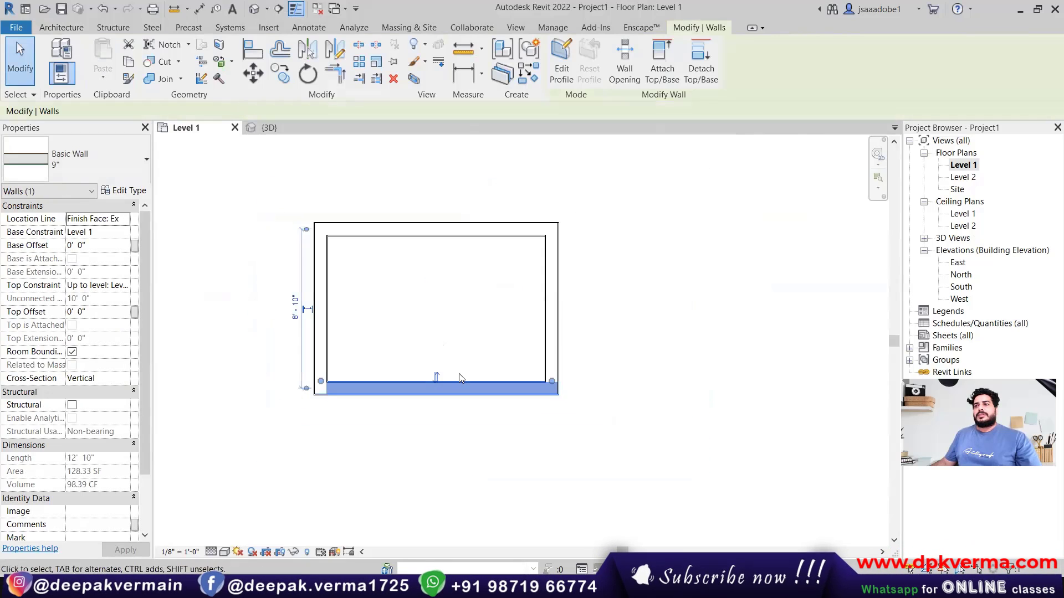
key(Escape)
middle_drag(463, 325, 431, 309)
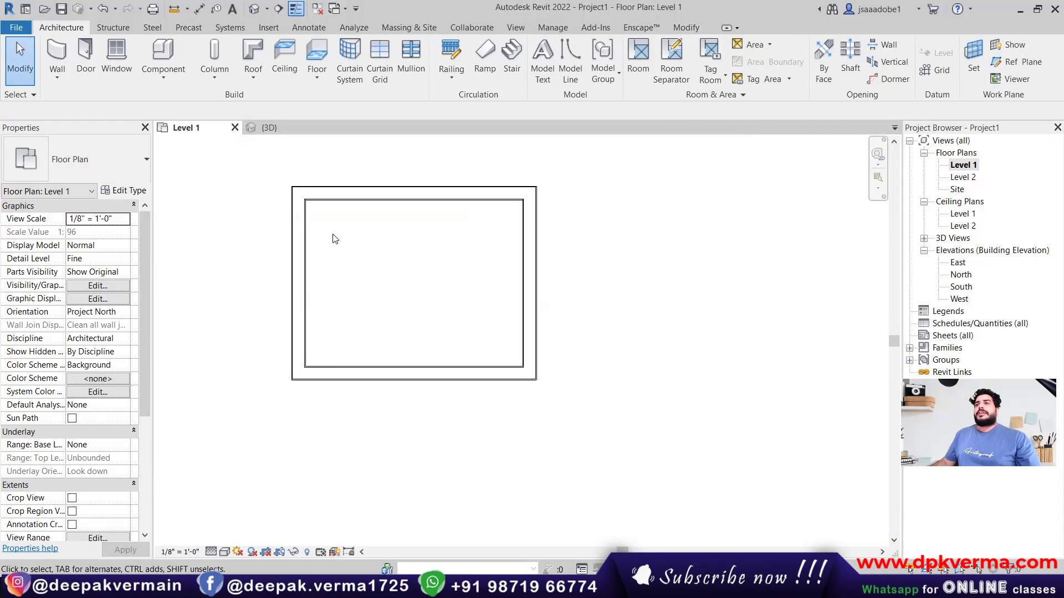
scroll(303, 218, up, 2)
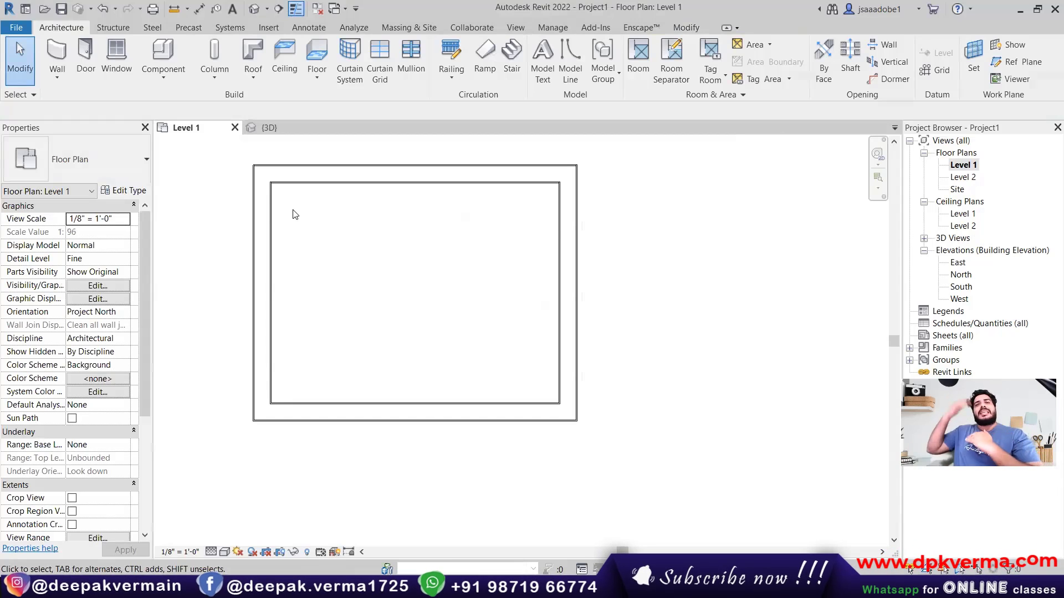
scroll(332, 273, up, 2)
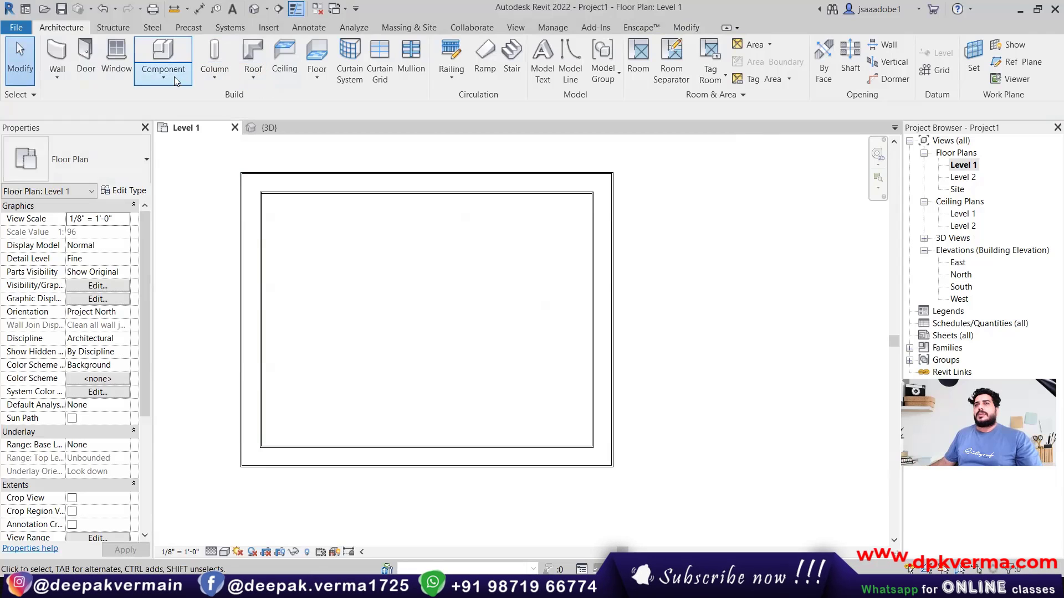
- Sketch a rectangular Generic - 12" floor between the outer wall corners, finish it, and view in 3D
click(316, 62)
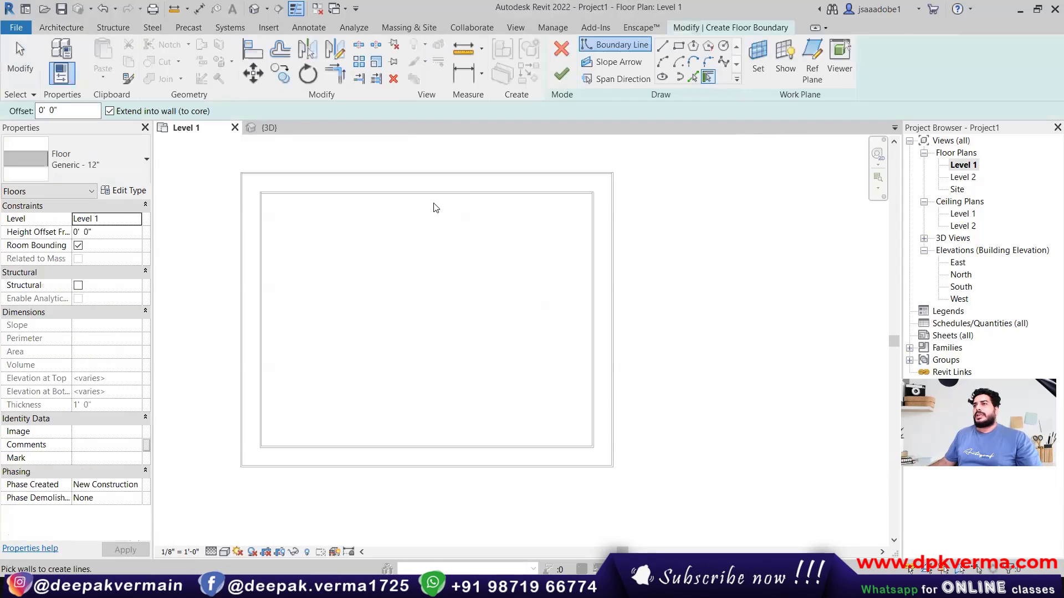
click(685, 47)
scroll(233, 214, up, 3)
scroll(222, 244, up, 2)
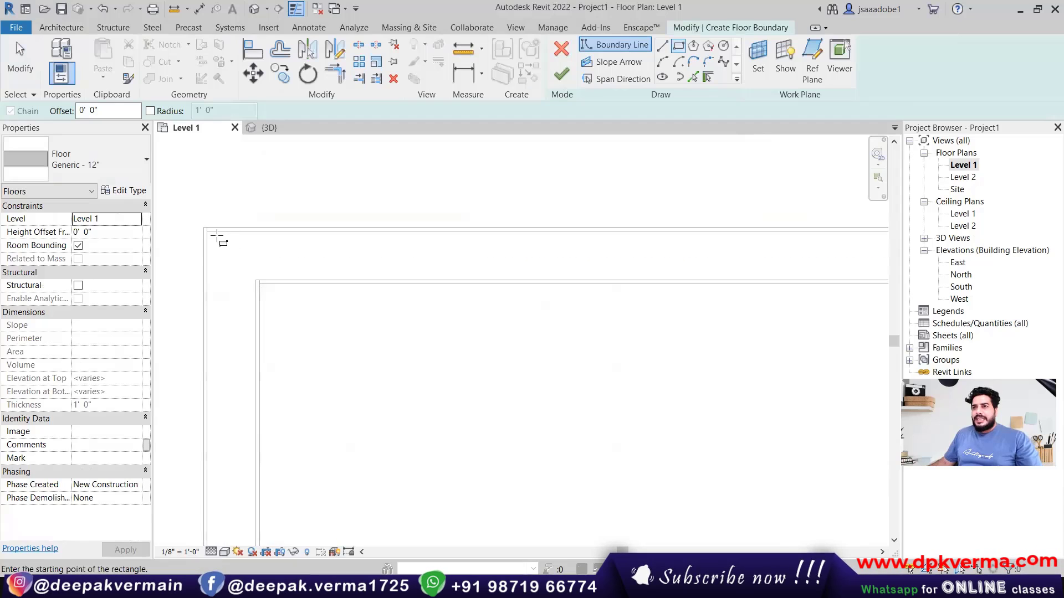
scroll(209, 234, up, 2)
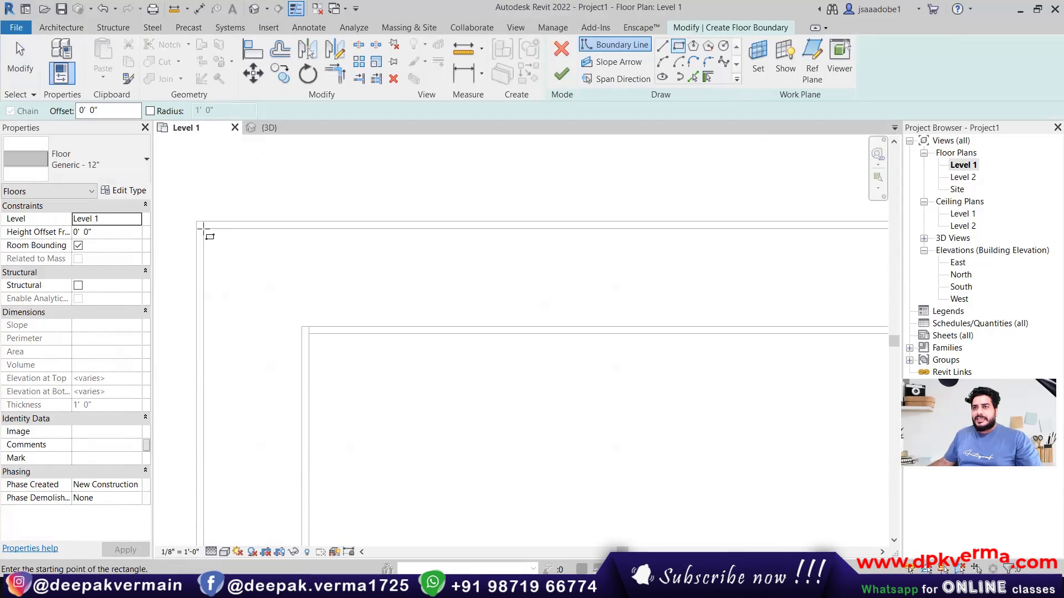
click(204, 228)
scroll(554, 454, down, 3)
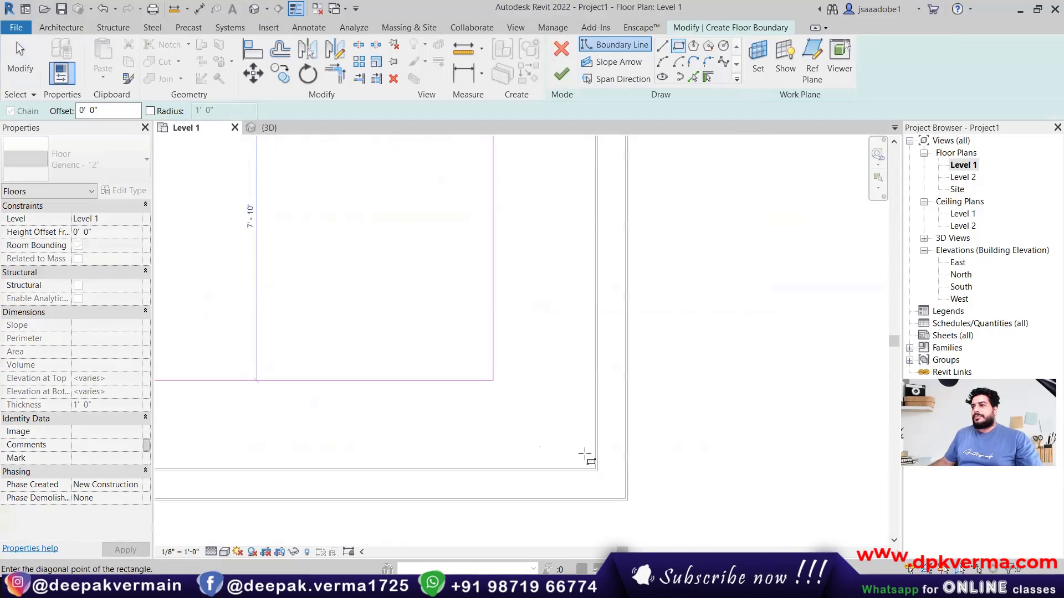
scroll(610, 494, down, 3)
scroll(630, 527, down, 2)
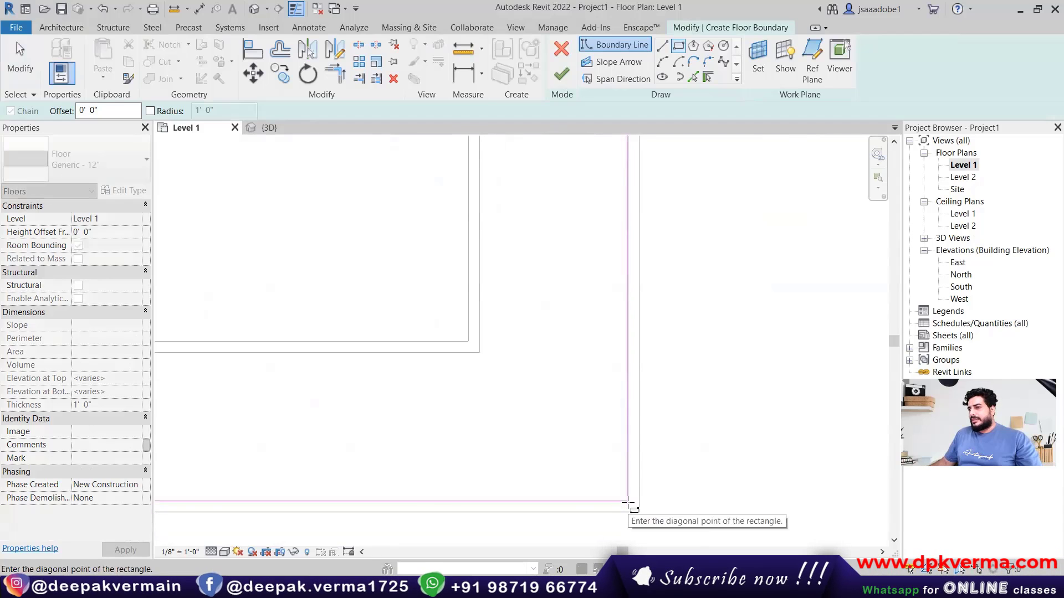
click(629, 505)
click(561, 73)
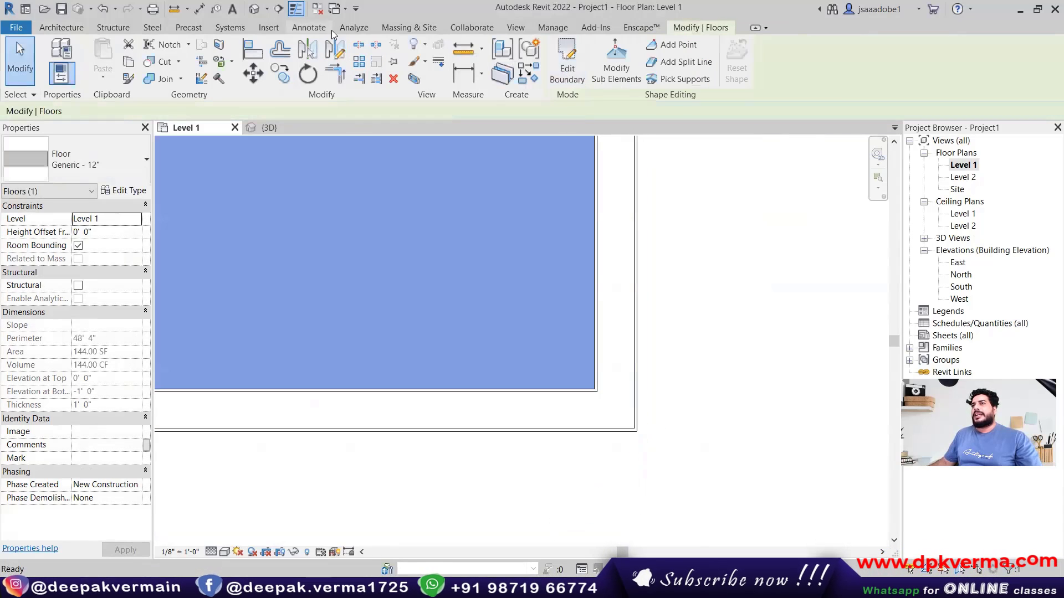
click(263, 11)
- Copy the floor slab and paste it aligned to Level 2
scroll(577, 333, up, 2)
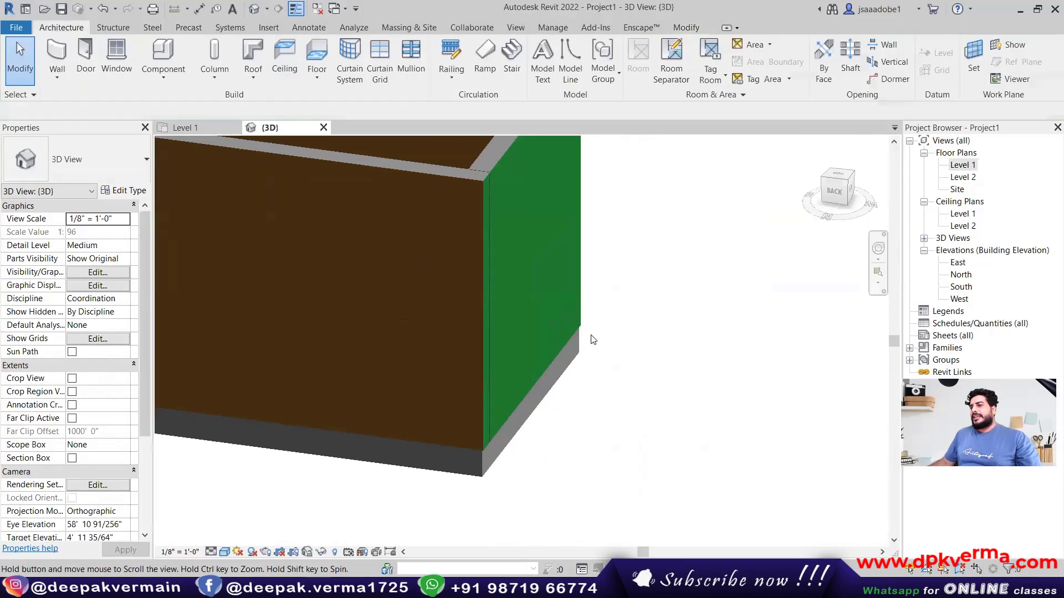
scroll(560, 414, down, 2)
middle_drag(559, 413, 571, 437)
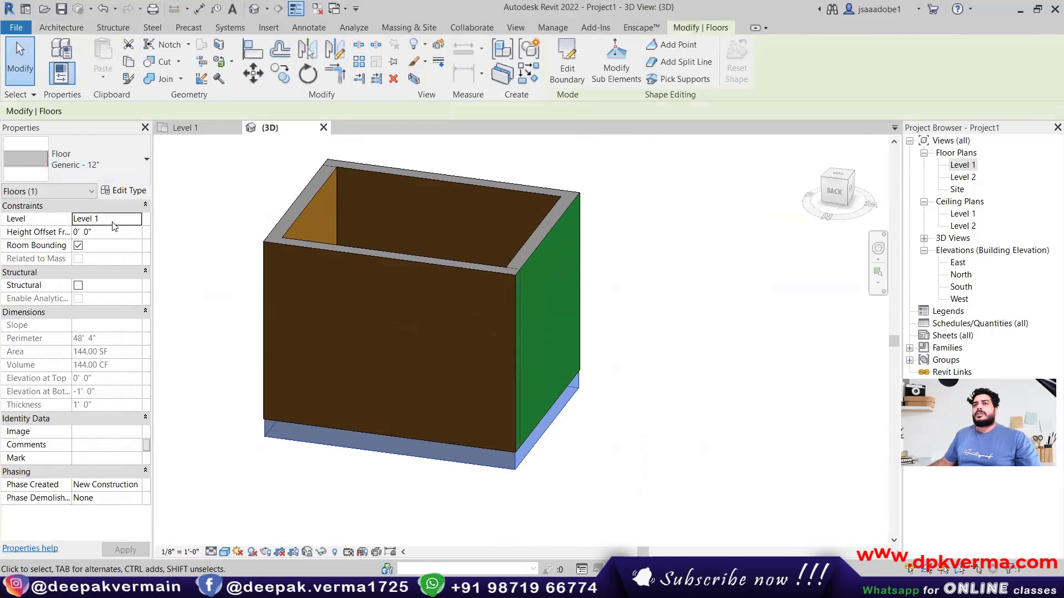
click(129, 65)
click(103, 77)
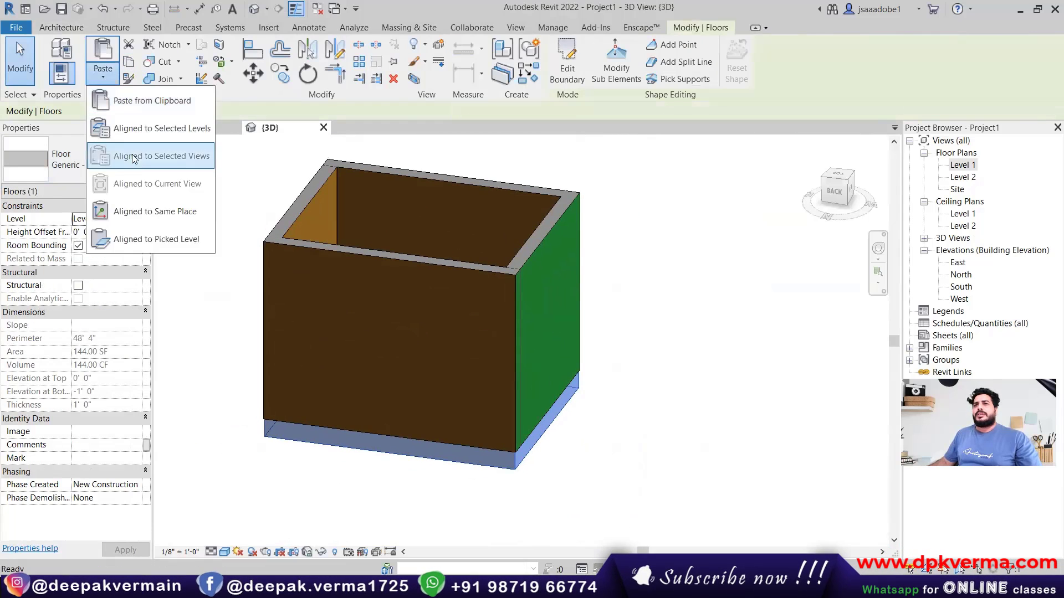
click(136, 142)
click(479, 213)
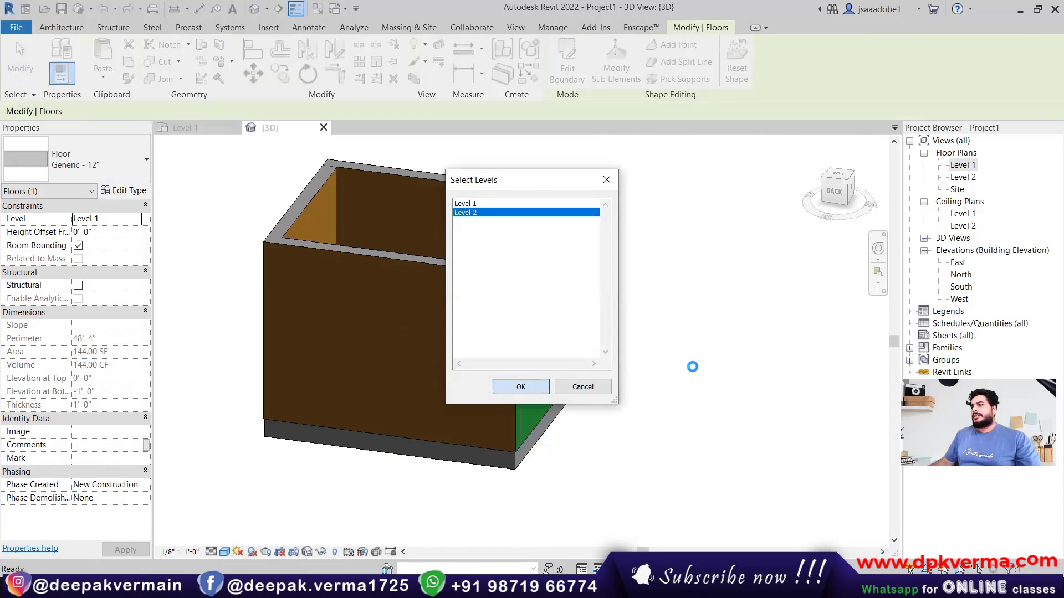
click(521, 387)
scroll(545, 252, up, 3)
scroll(545, 257, down, 2)
scroll(548, 294, down, 2)
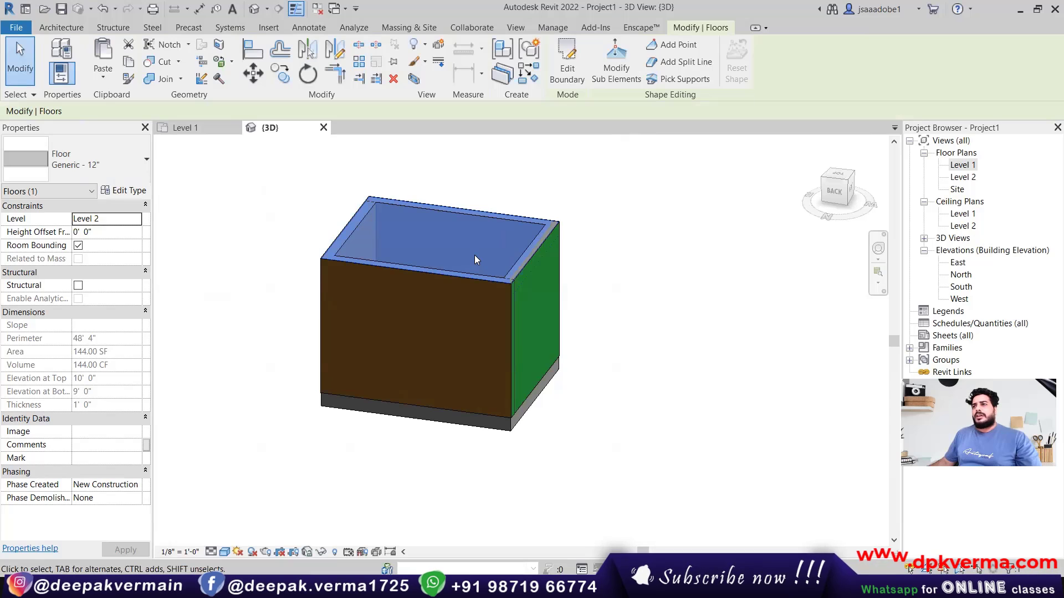
key(Escape)
- Zoom to fit (ZF), then check the Level 2 slab in the North elevation
scroll(522, 228, up, 2)
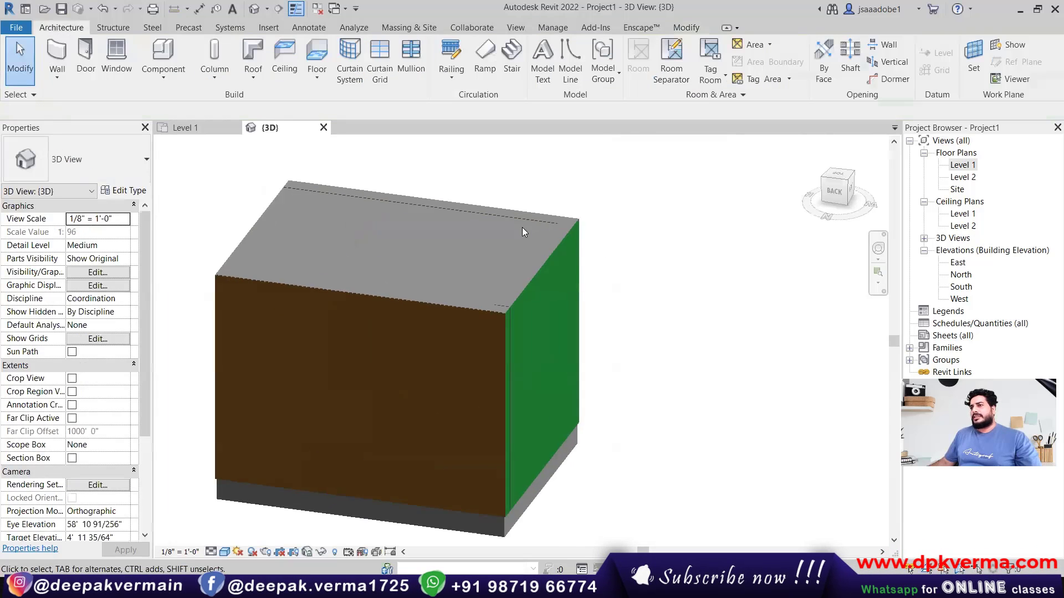
scroll(515, 315, up, 2)
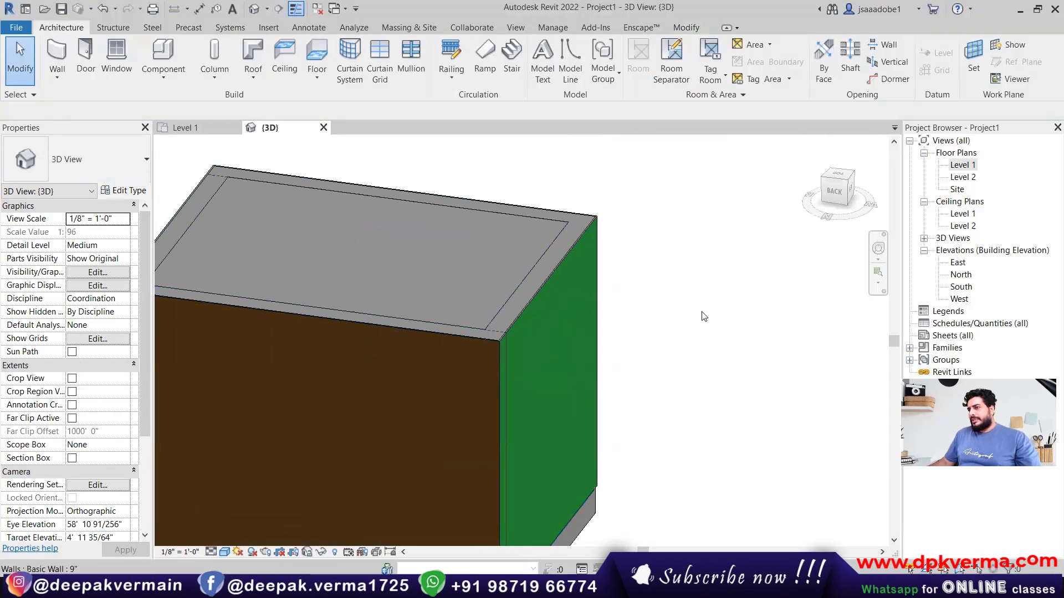
key(z)
key(f)
double_click(961, 274)
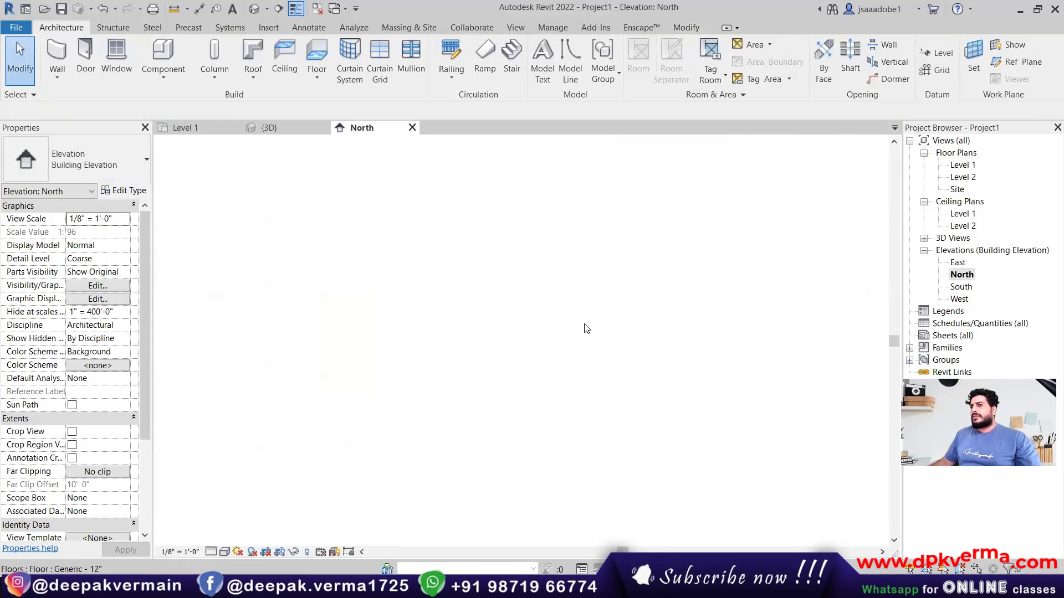
click(224, 551)
scroll(618, 348, up, 2)
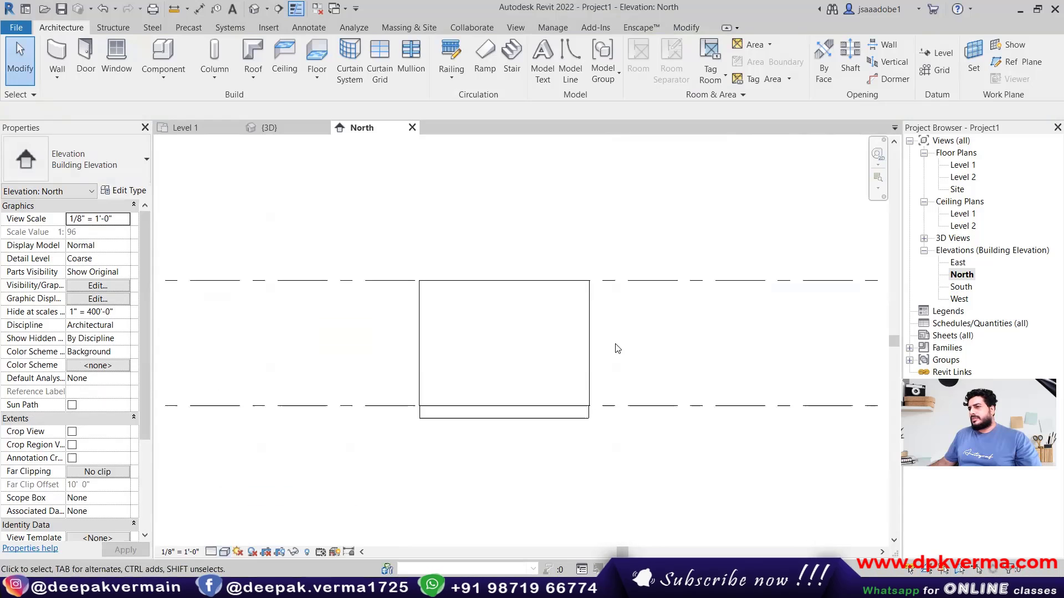
click(565, 285)
scroll(560, 282, up, 1)
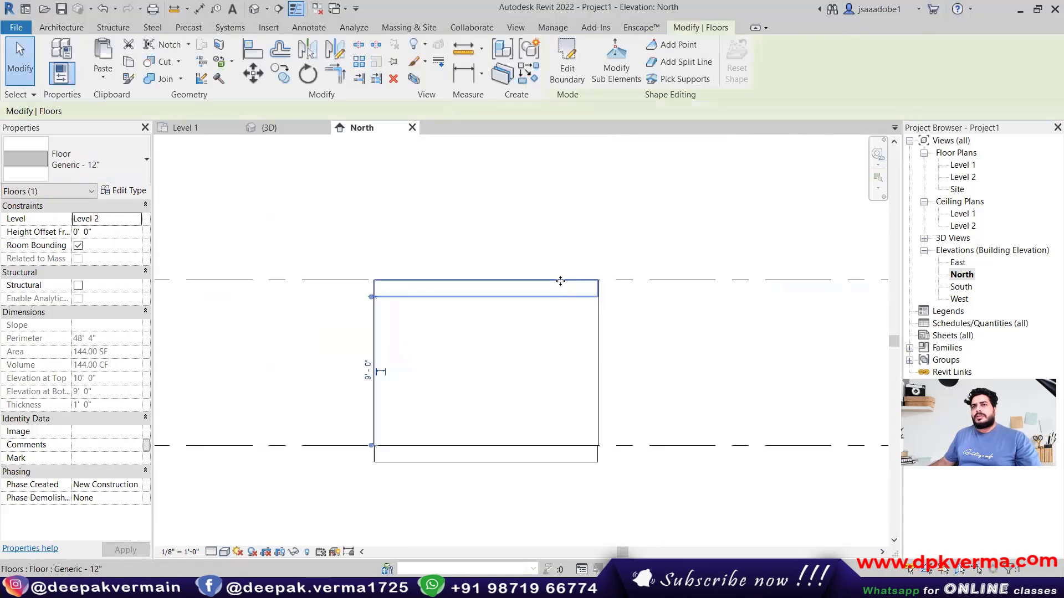
scroll(499, 264, down, 1)
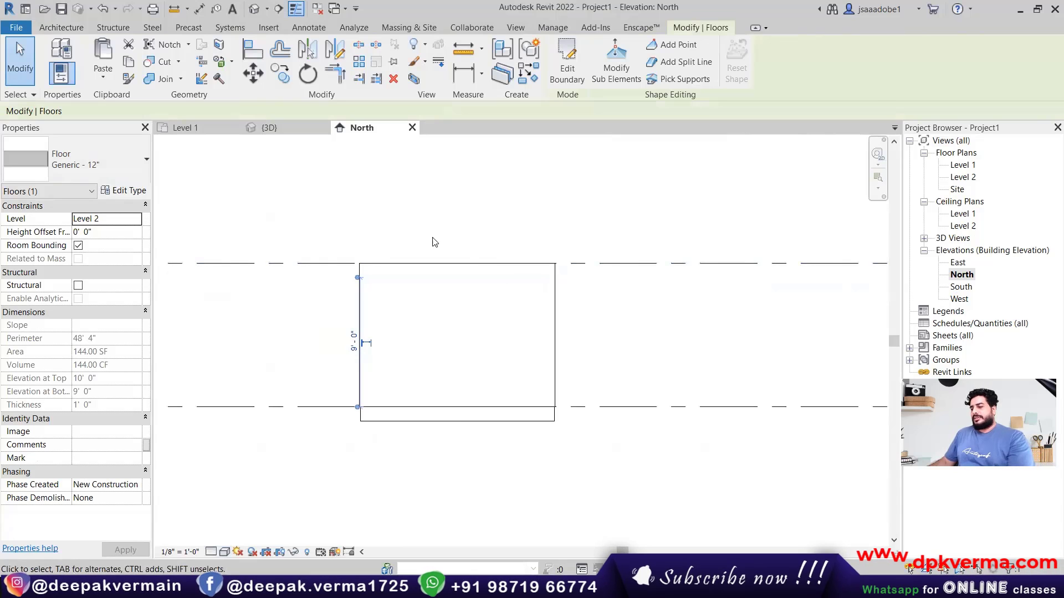
key(Escape)
- From the Level 1 plan, start a Level 2 Roof by Footprint without slope, sketched as a rectangle
double_click(963, 166)
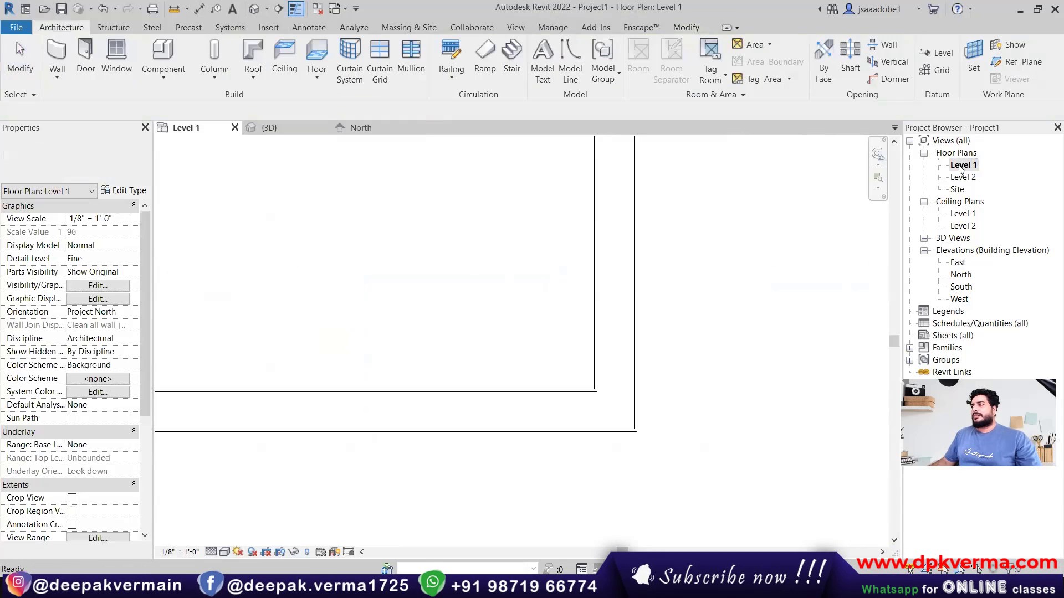
mouse_move(289, 333)
middle_down()
mouse_move(360, 311)
mouse_move(341, 379)
middle_up()
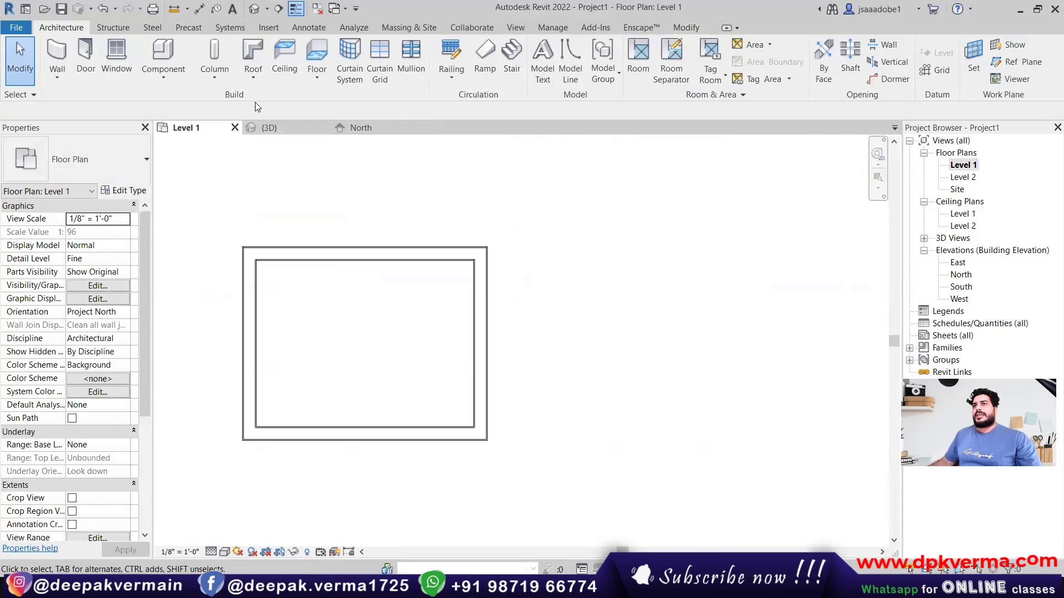
click(254, 61)
click(293, 100)
click(421, 314)
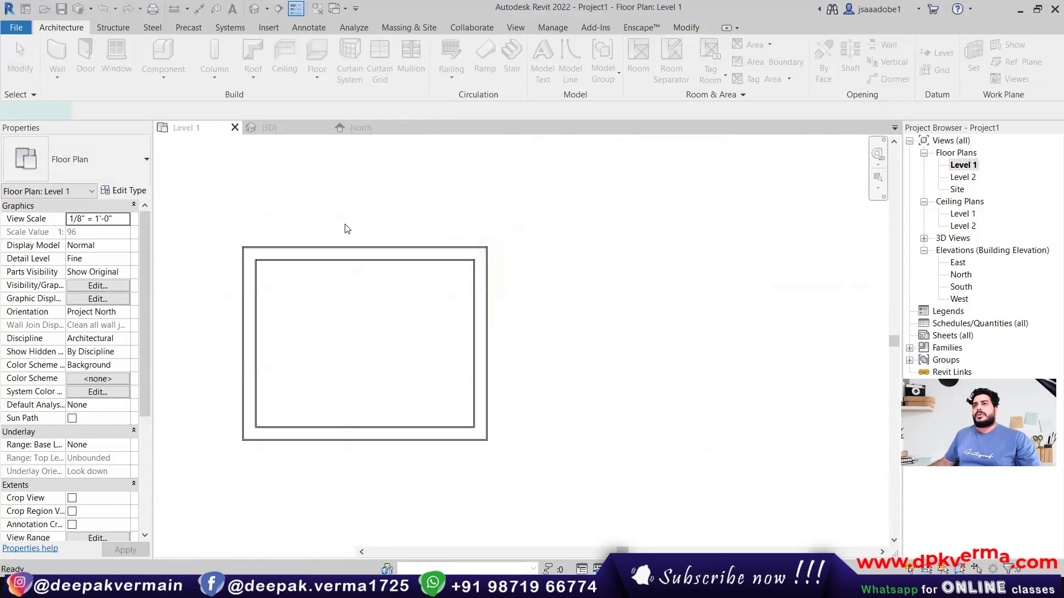
click(47, 111)
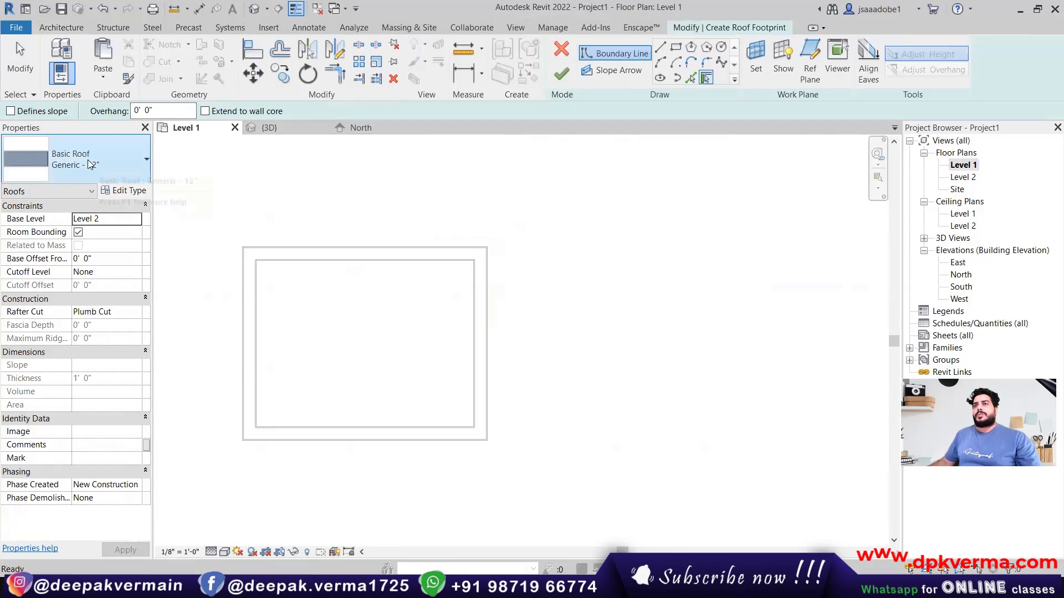
click(676, 48)
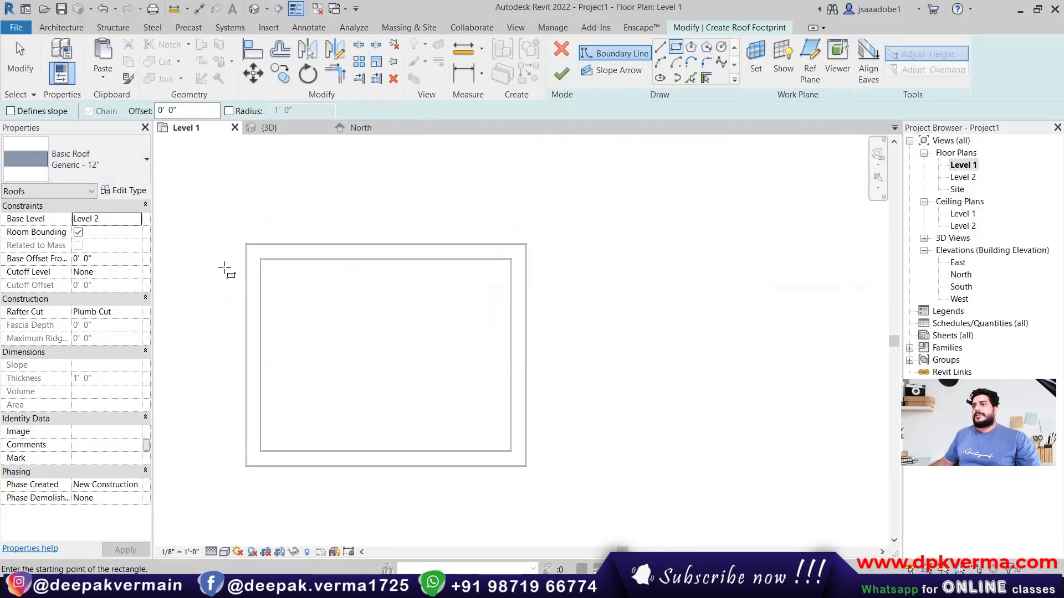
- Trace the roof rectangle on the outer wall corners, finish it, and view it in 3D
scroll(241, 258, up, 5)
scroll(268, 244, up, 2)
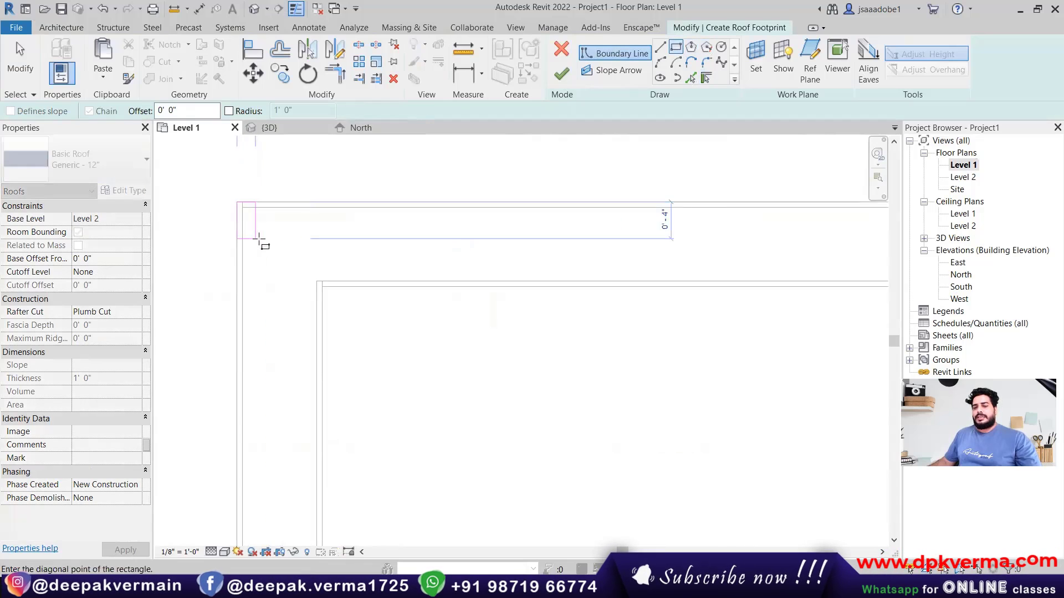
scroll(254, 223, up, 2)
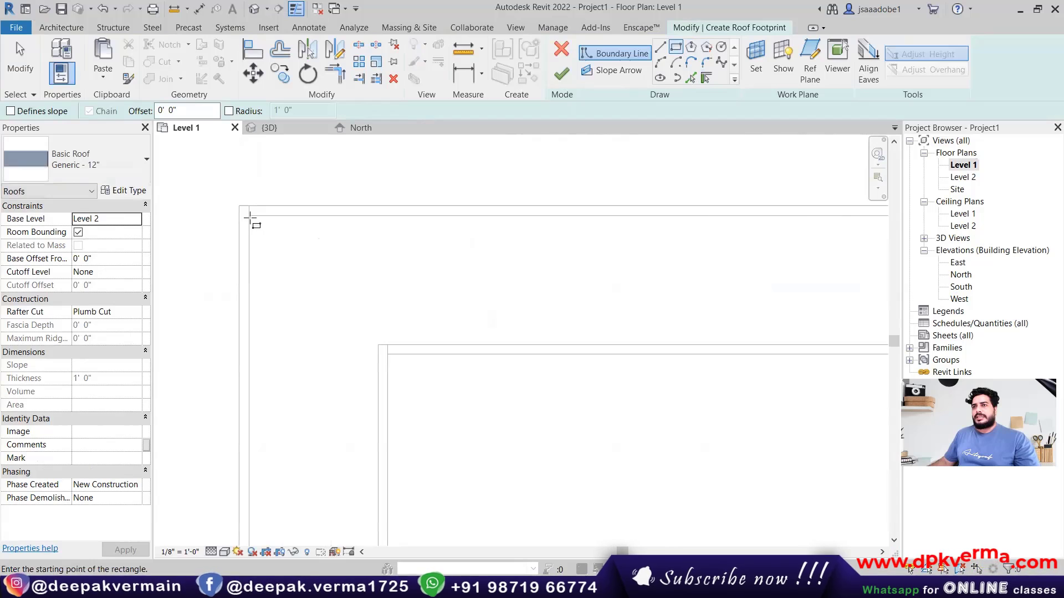
click(249, 216)
scroll(420, 351, down, 3)
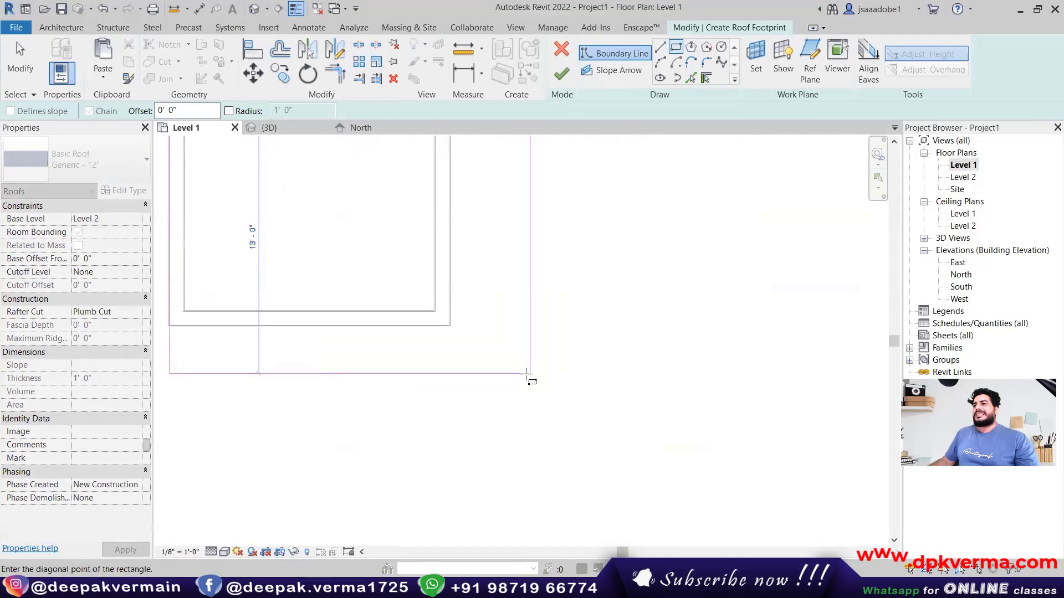
scroll(521, 432, down, 2)
scroll(532, 435, down, 1)
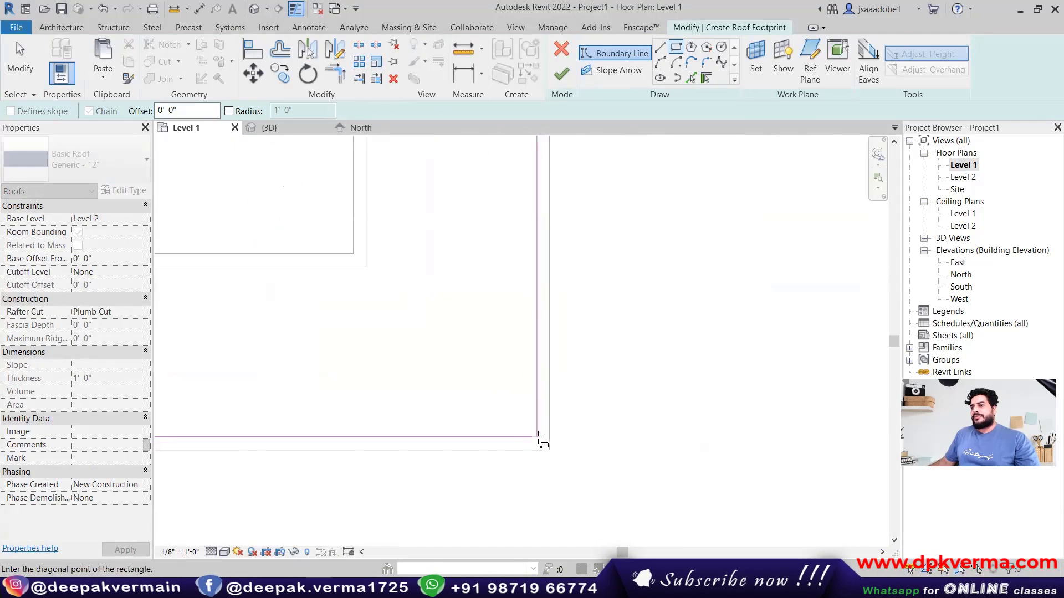
click(537, 438)
click(560, 75)
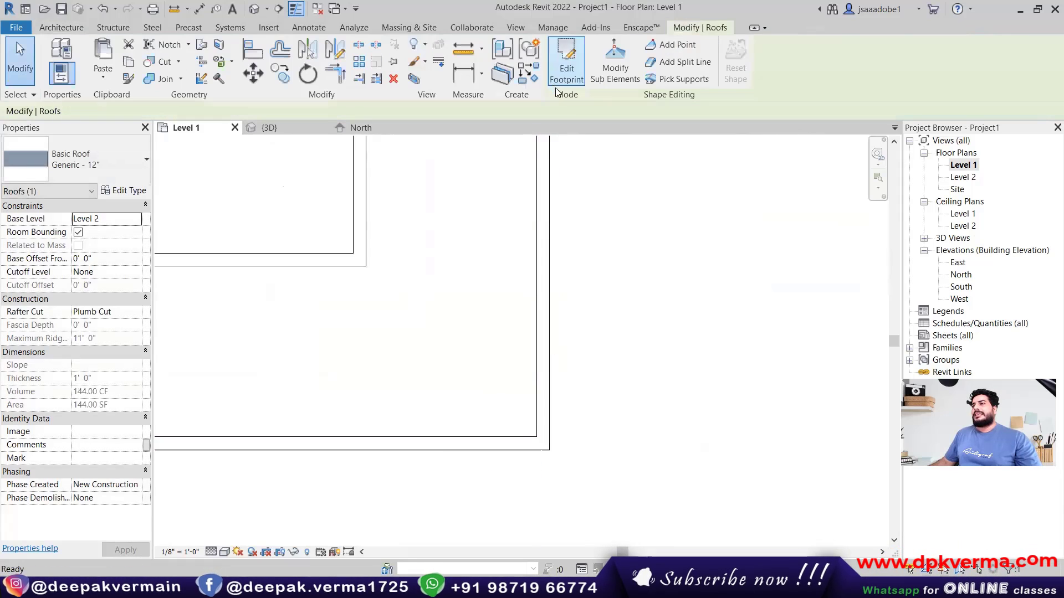
click(254, 9)
scroll(660, 360, up, 1)
- Paint the roof's left and right edge faces with the green 02 interior material
scroll(593, 310, up, 2)
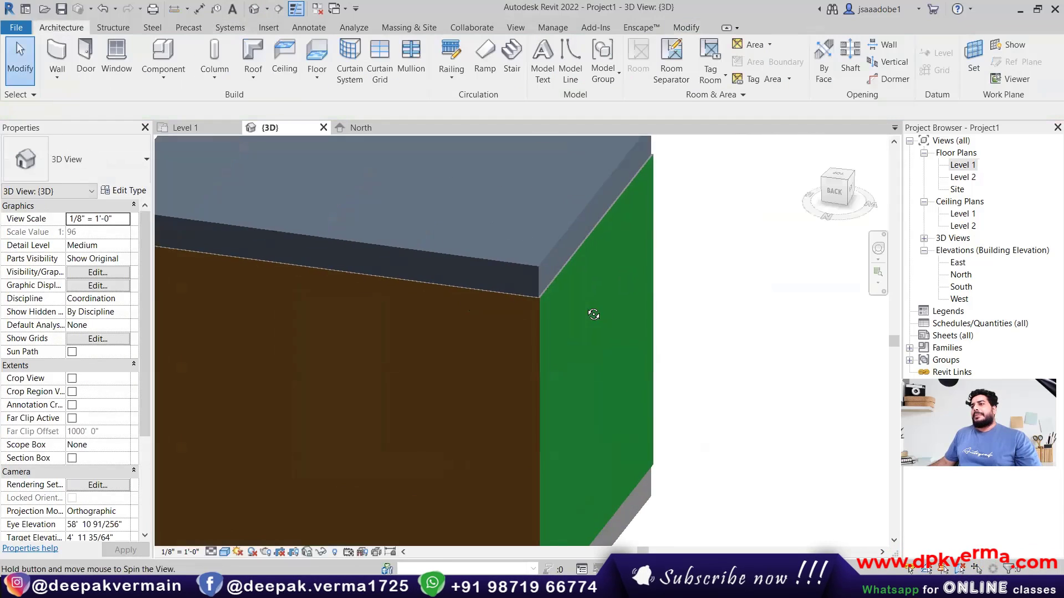
scroll(507, 373, up, 2)
middle_drag(507, 373, 518, 207)
scroll(519, 207, up, 1)
middle_drag(430, 195, 466, 291)
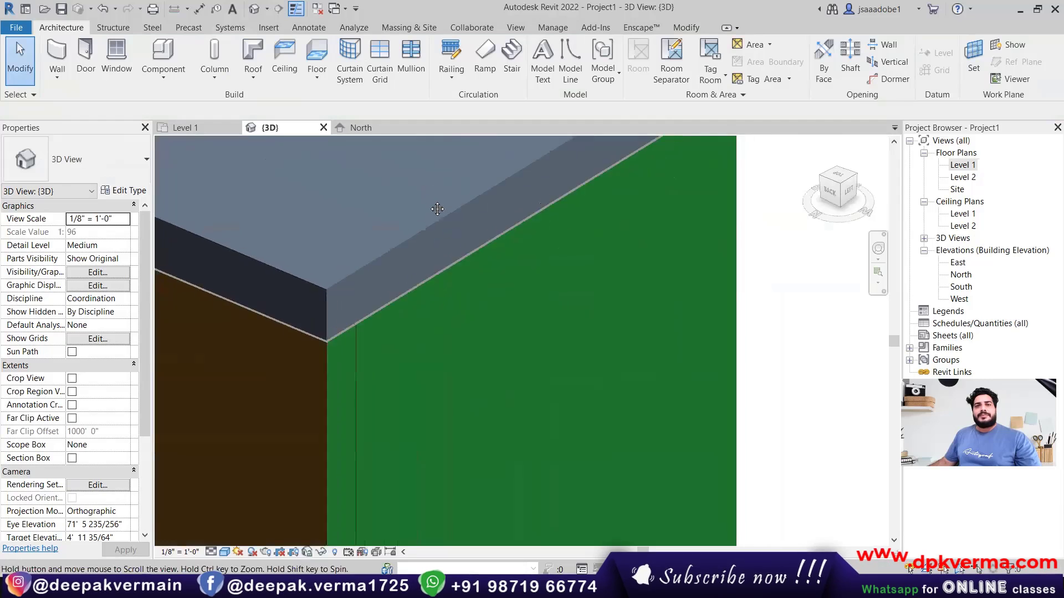
scroll(467, 292, up, 2)
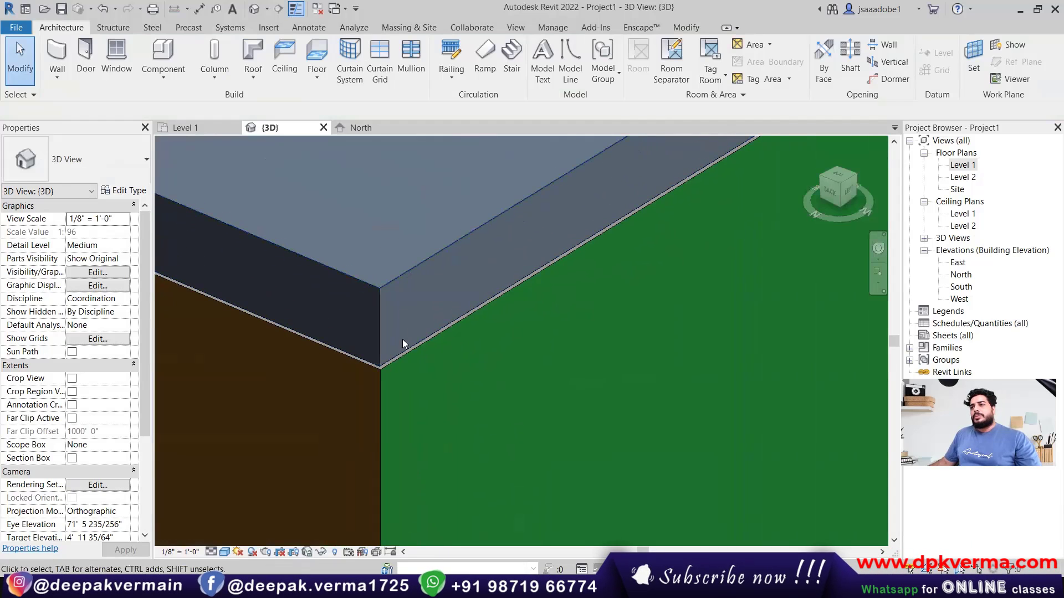
scroll(433, 313, down, 2)
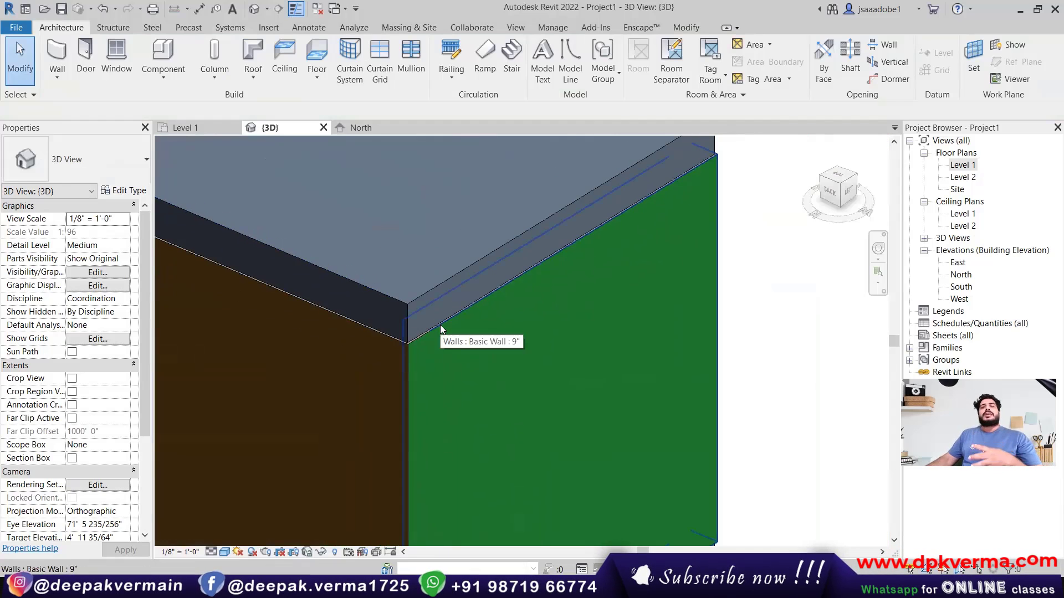
scroll(440, 327, up, 1)
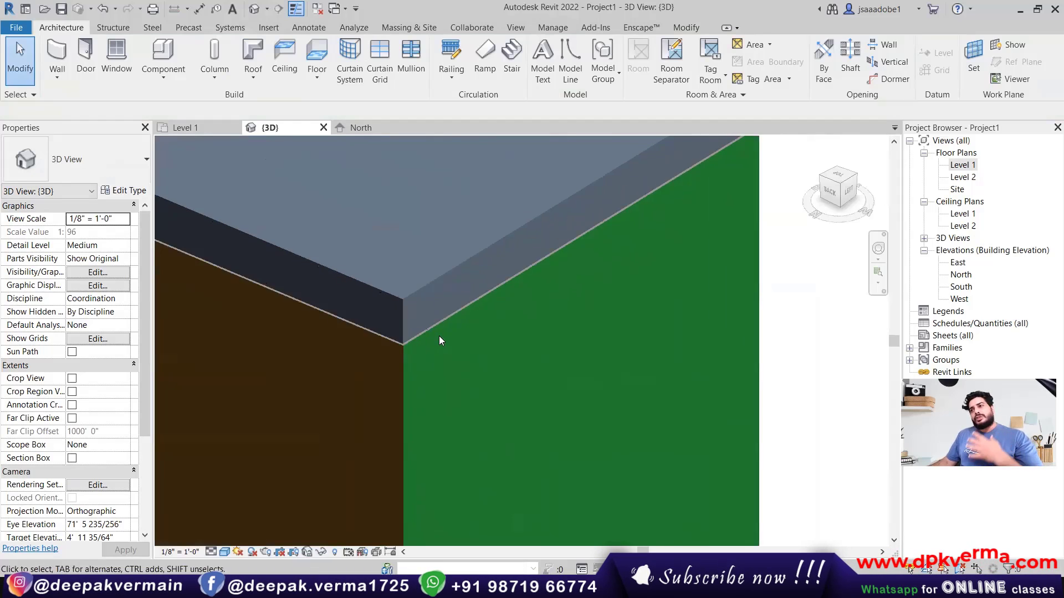
scroll(439, 336, up, 1)
scroll(509, 328, down, 1)
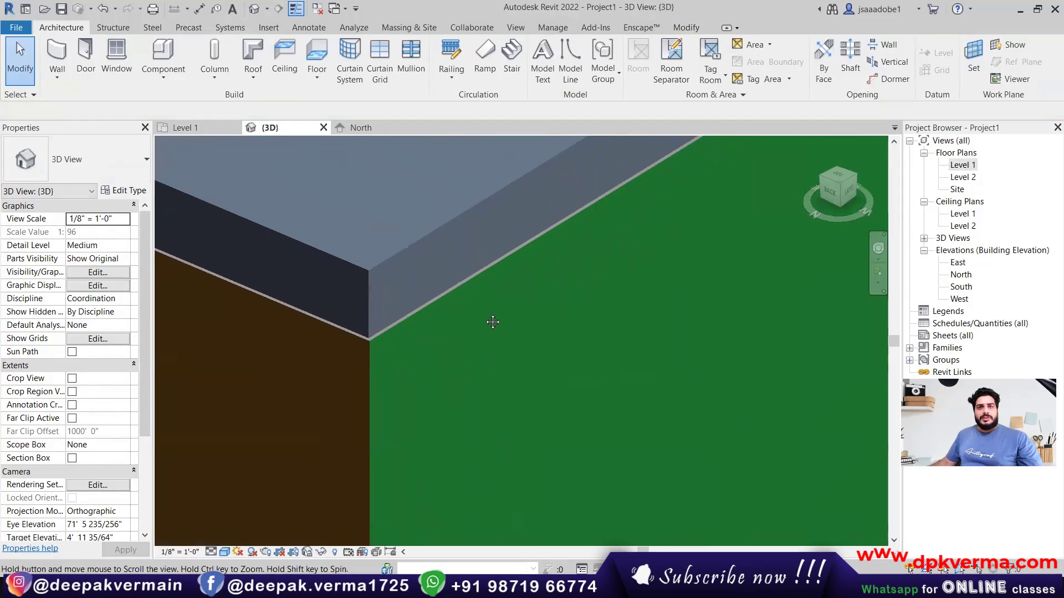
scroll(448, 322, down, 1)
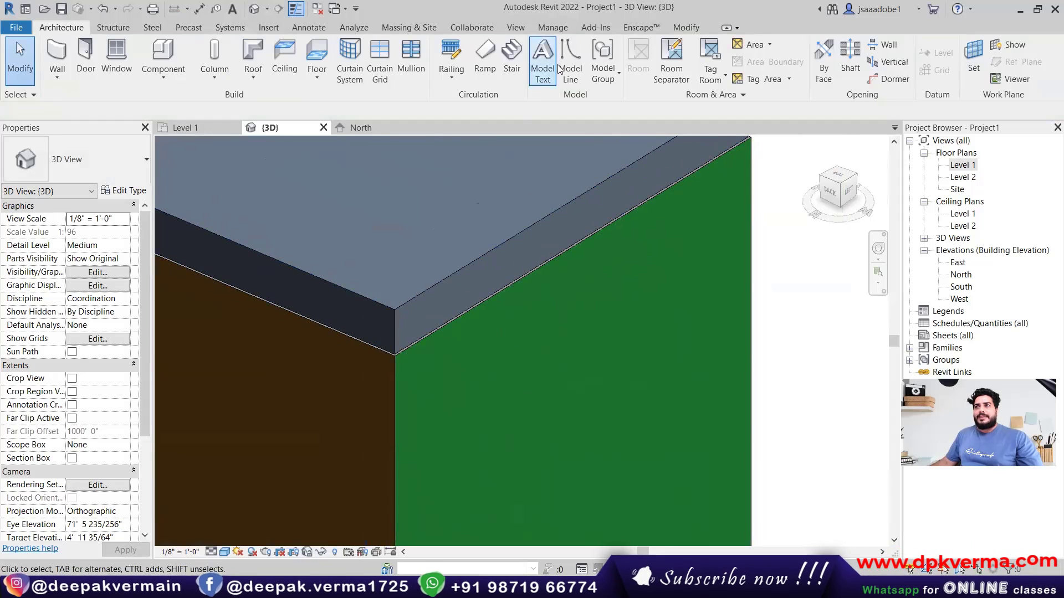
click(686, 28)
click(229, 63)
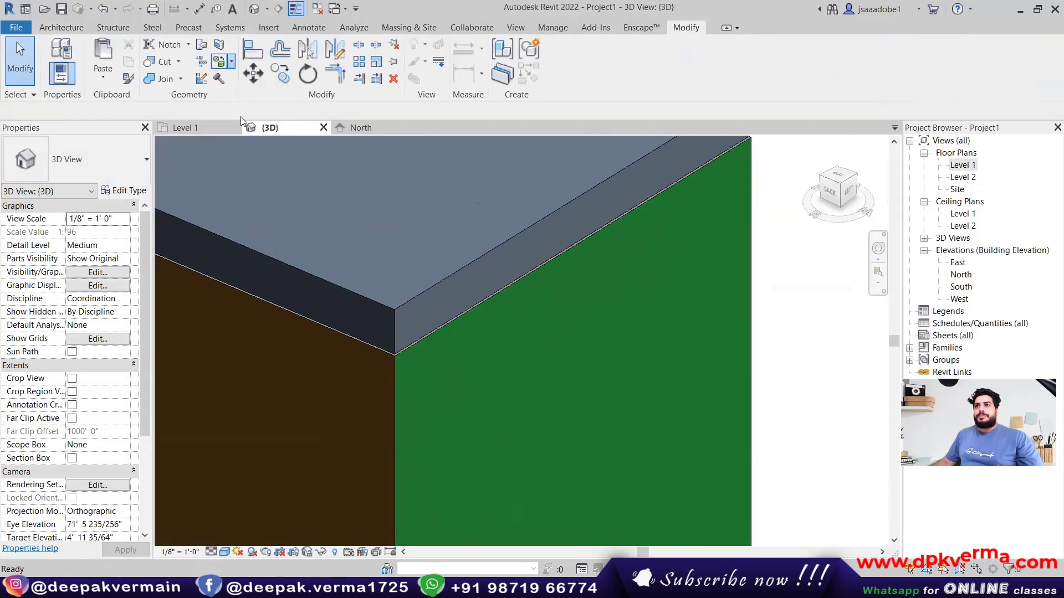
click(449, 303)
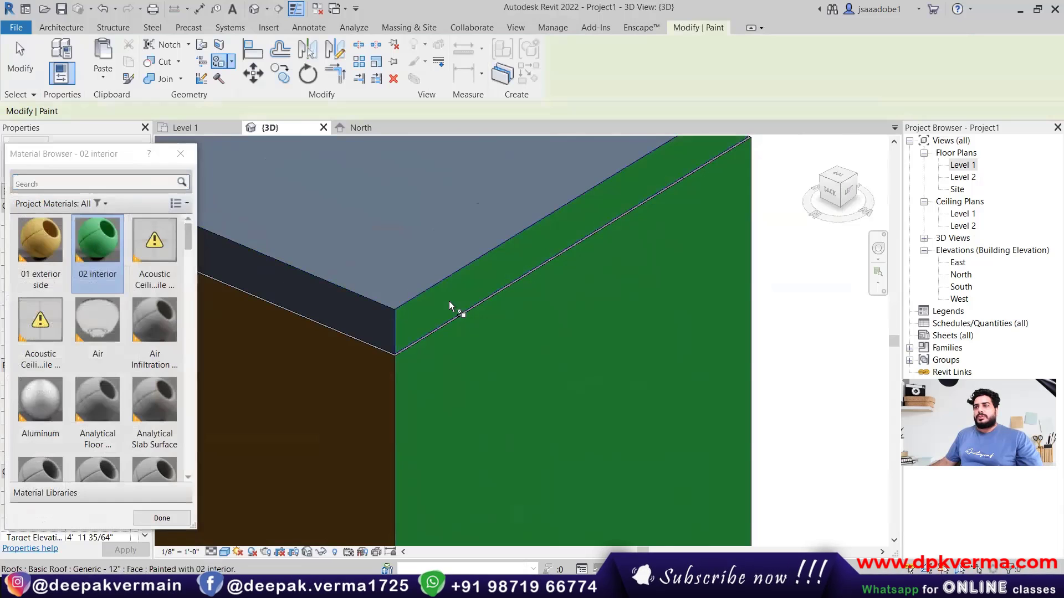
click(370, 331)
scroll(427, 357, down, 1)
click(180, 154)
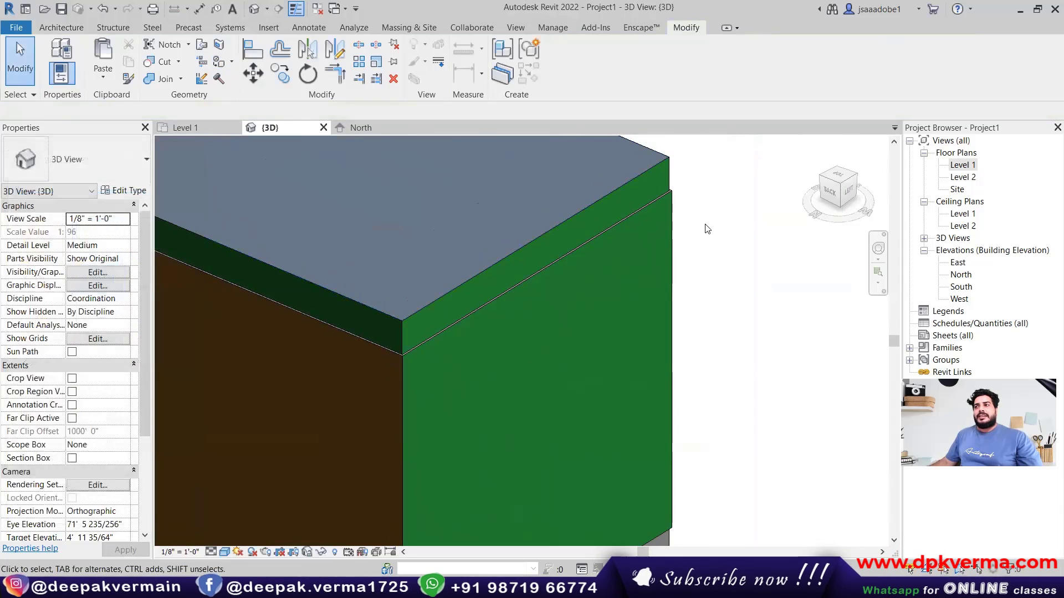
- Zoom in along the roof corner and select the Generic - 12" roof
scroll(665, 244, down, 3)
right_click(720, 252)
click(748, 414)
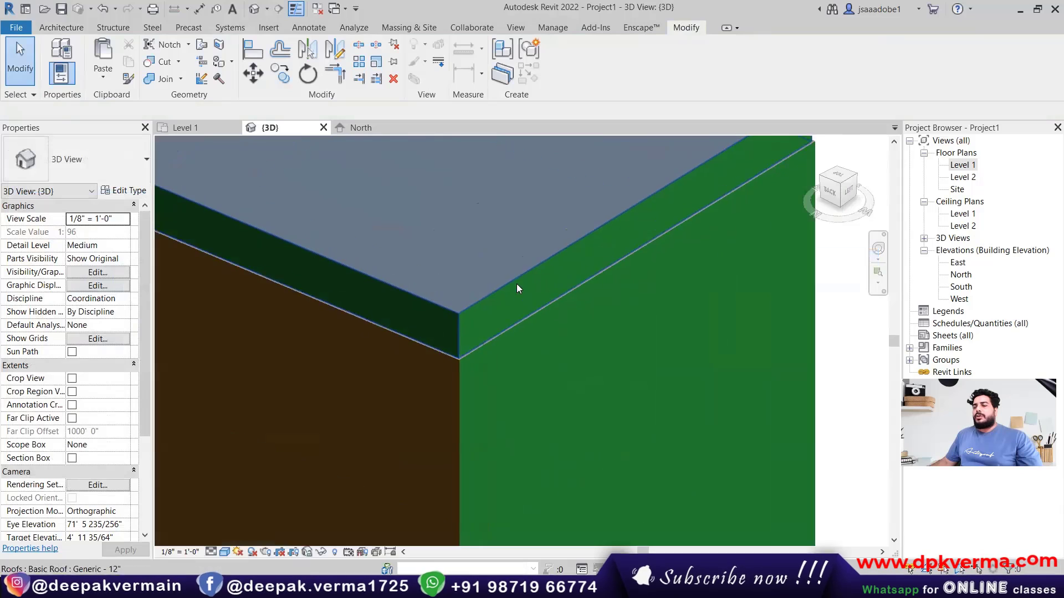
scroll(517, 284, up, 1)
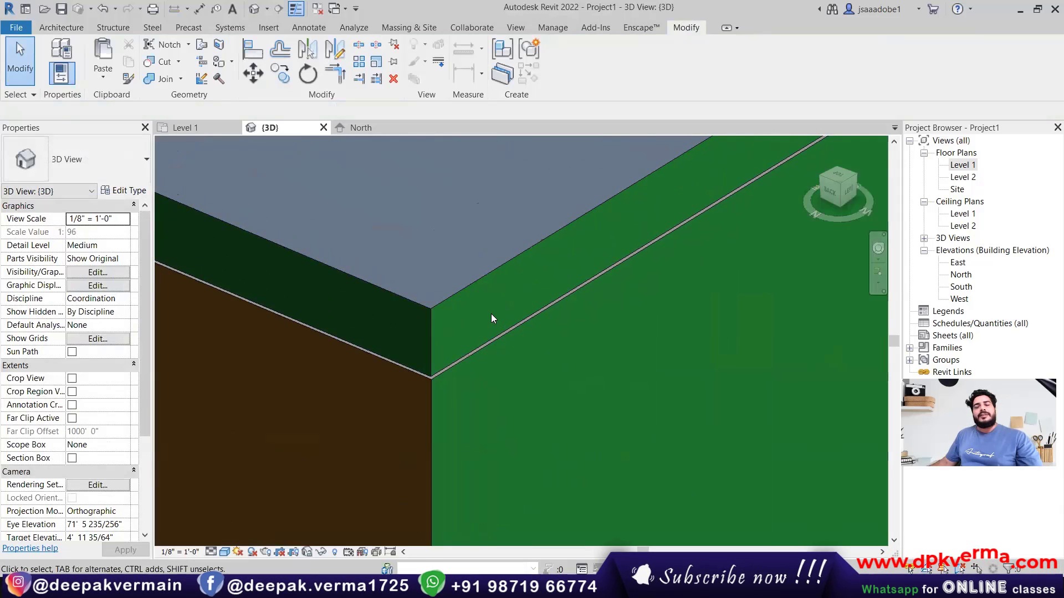
scroll(431, 317, down, 1)
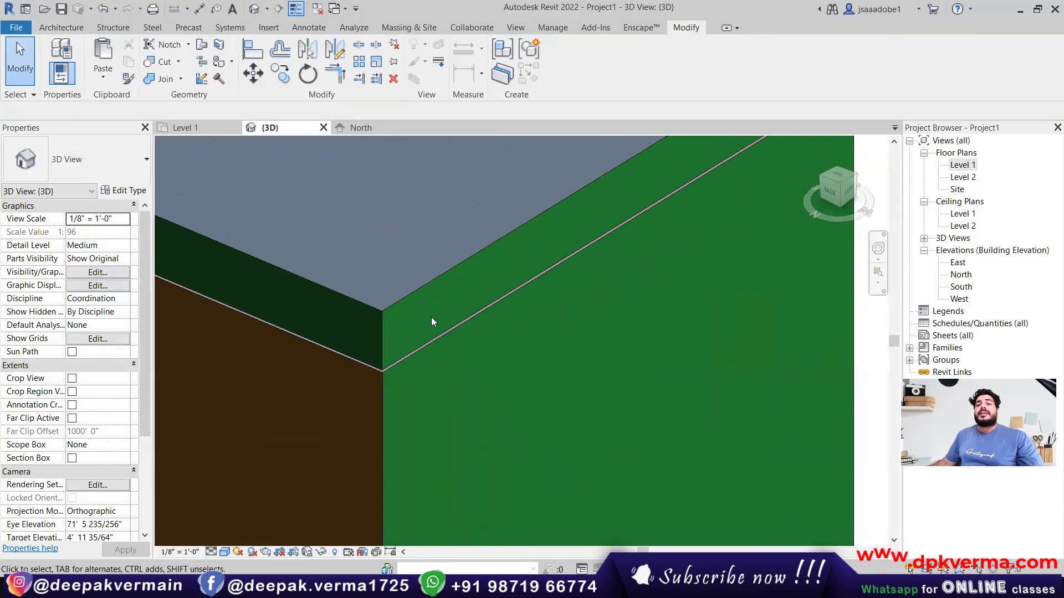
middle_drag(431, 317, 357, 320)
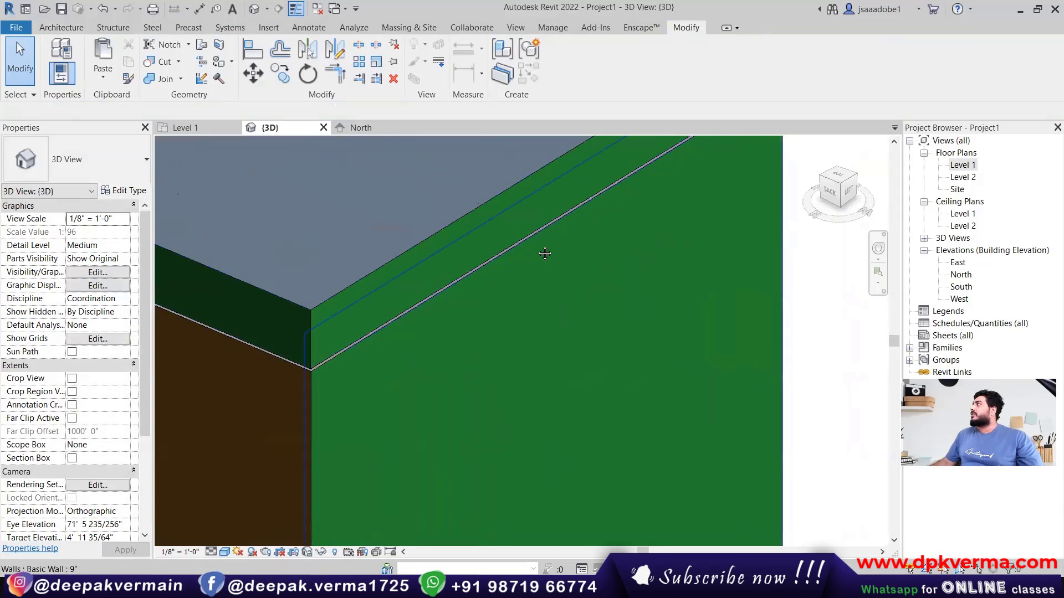
middle_drag(544, 253, 480, 303)
scroll(617, 172, down, 1)
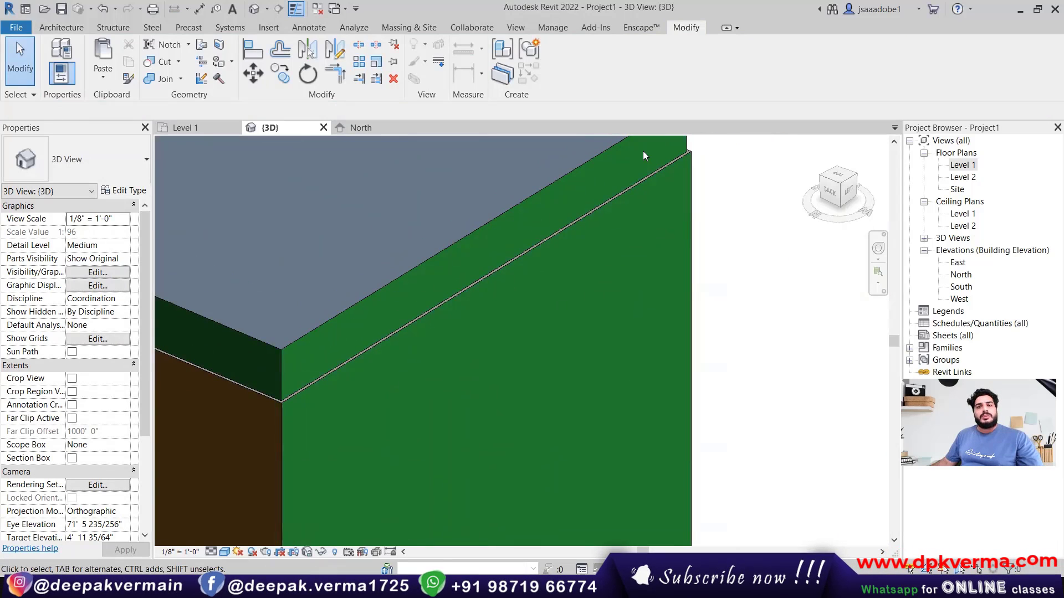
click(381, 287)
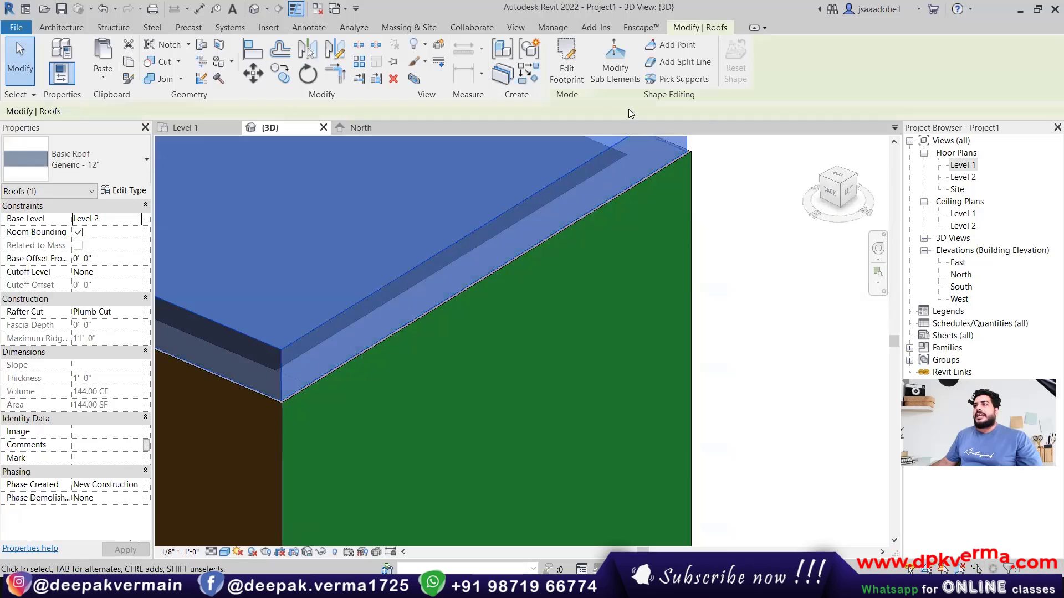
- Edit the roof footprint in the Level 1 plan and select its sketch lines
click(565, 61)
double_click(962, 165)
scroll(643, 240, up, 3)
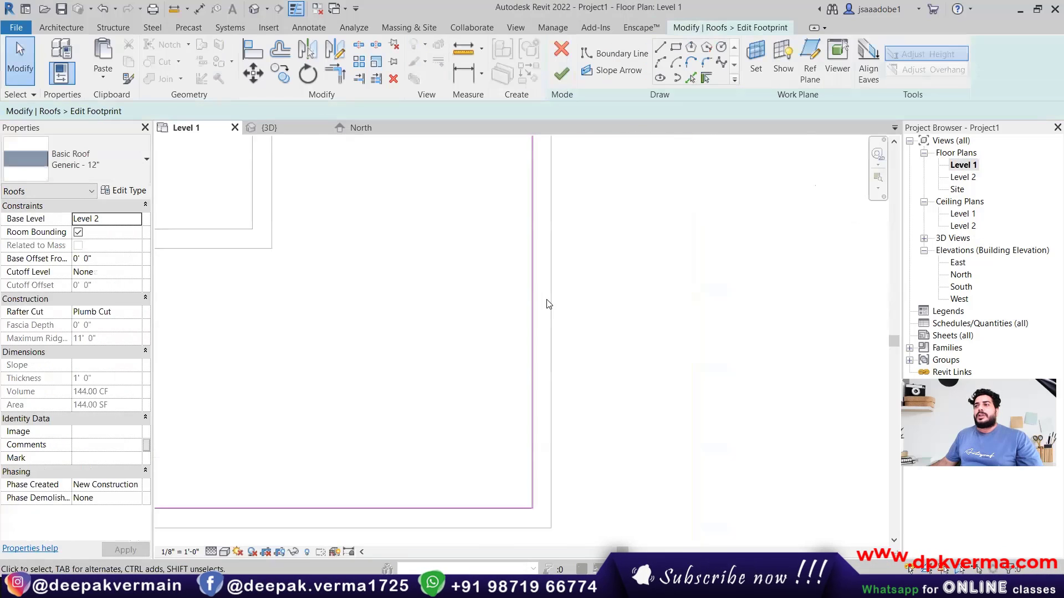
scroll(549, 304, up, 2)
click(558, 325)
scroll(534, 360, down, 3)
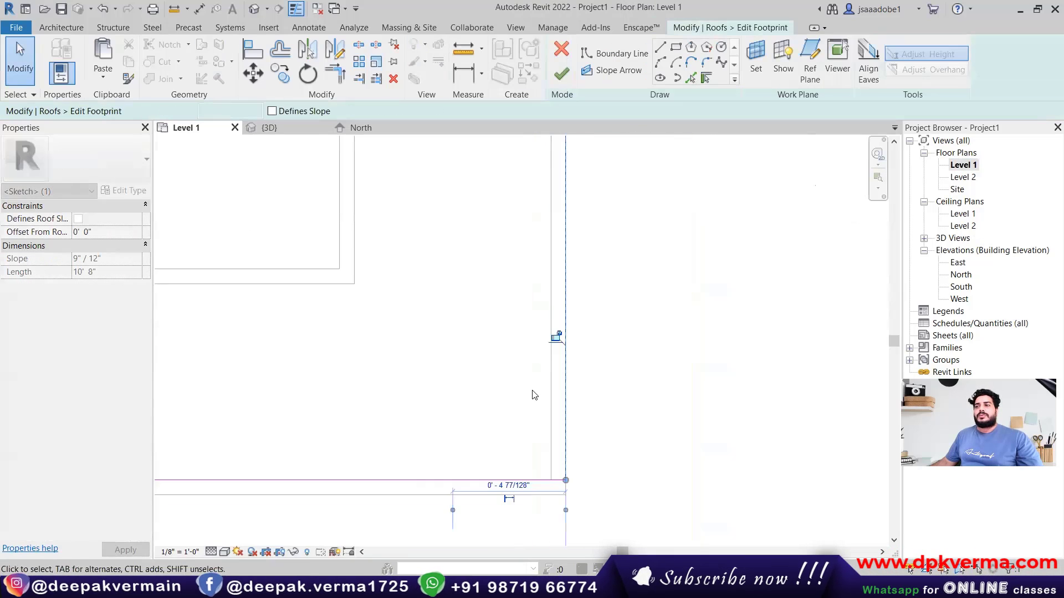
scroll(370, 460, up, 2)
click(374, 442)
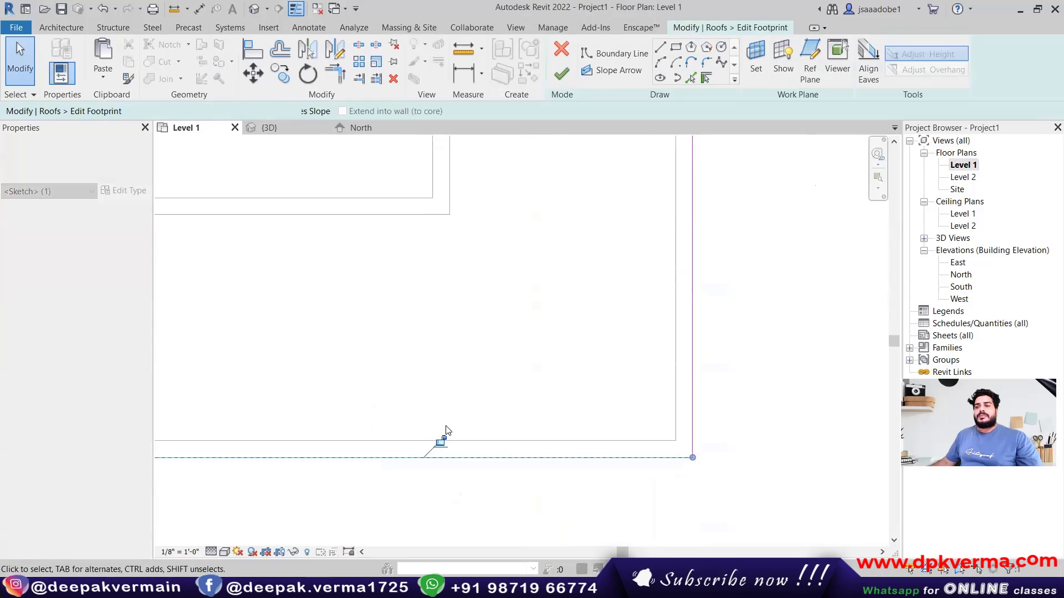
- Drag the top and left footprint edges outward so the roof reaches 146.43 SF
scroll(440, 434, down, 2)
scroll(456, 385, down, 2)
scroll(314, 243, down, 2)
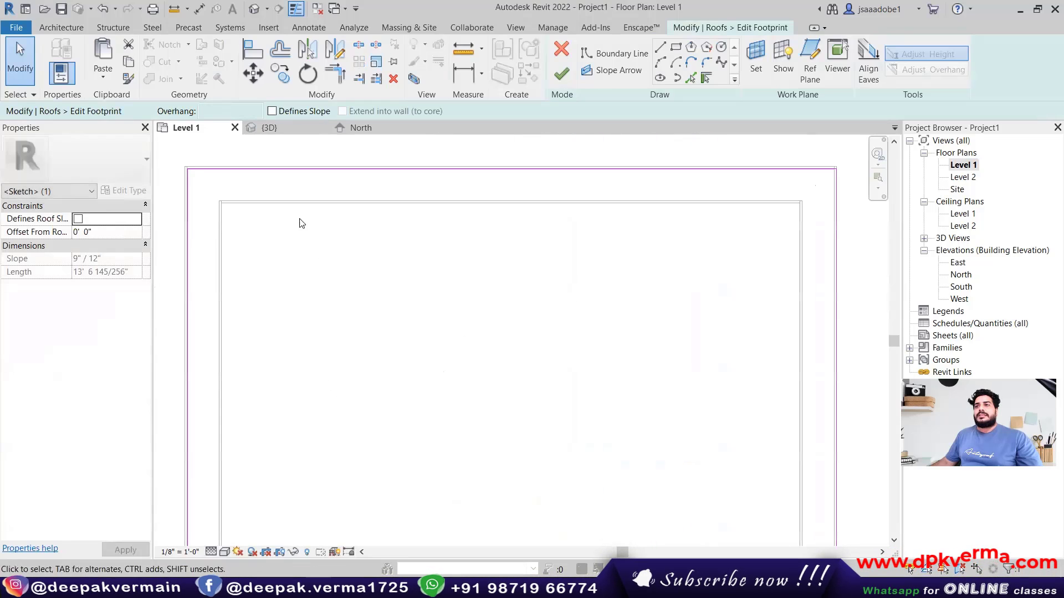
scroll(191, 175, up, 2)
scroll(201, 176, up, 2)
drag(204, 168, 205, 155)
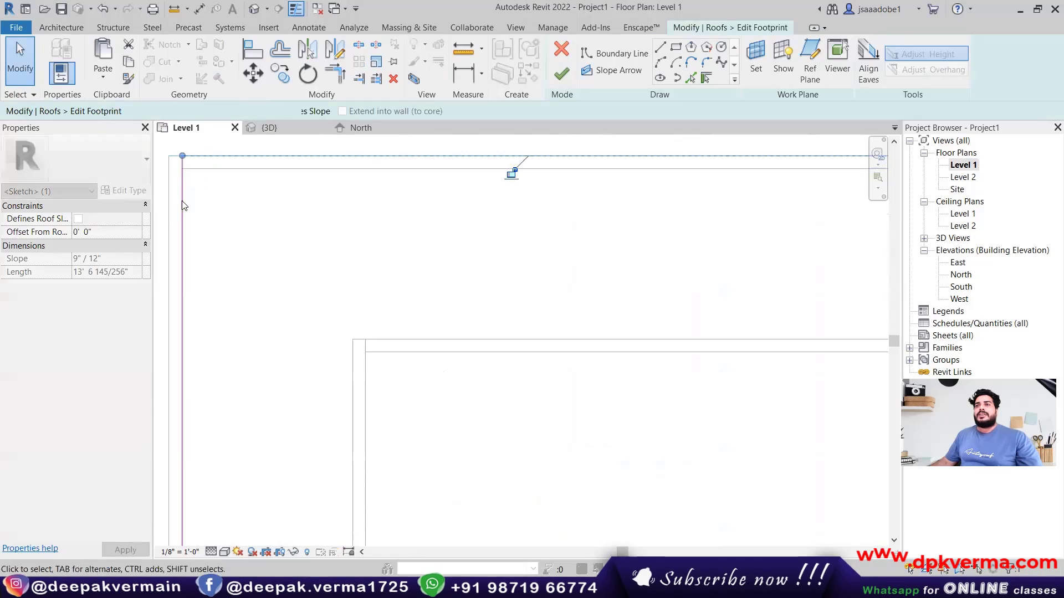
drag(182, 214, 169, 214)
click(561, 73)
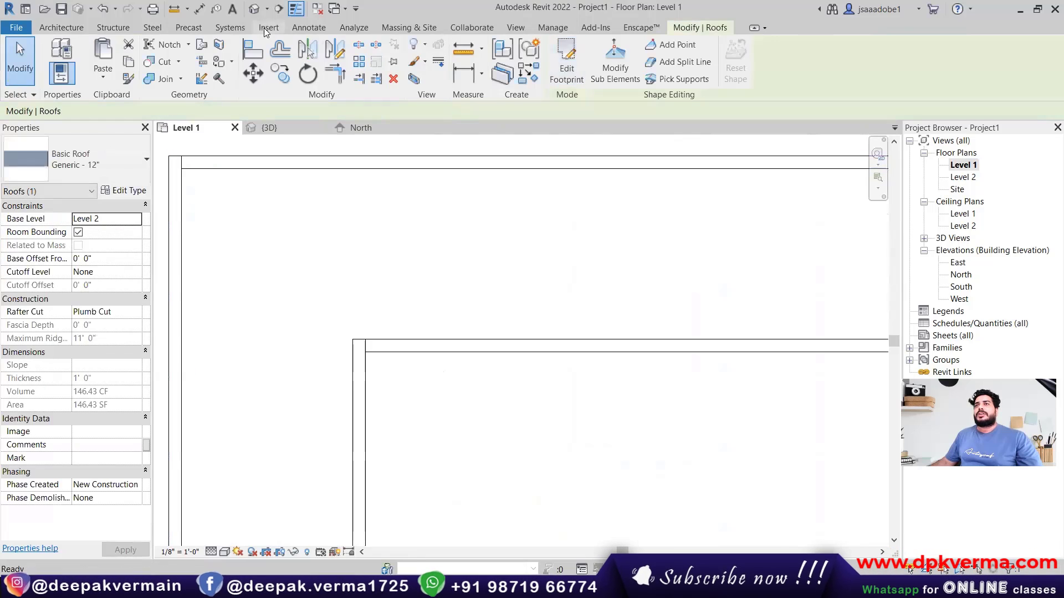
click(254, 9)
- Paint the brown front wall face with the green 02 interior material
scroll(435, 362, down, 4)
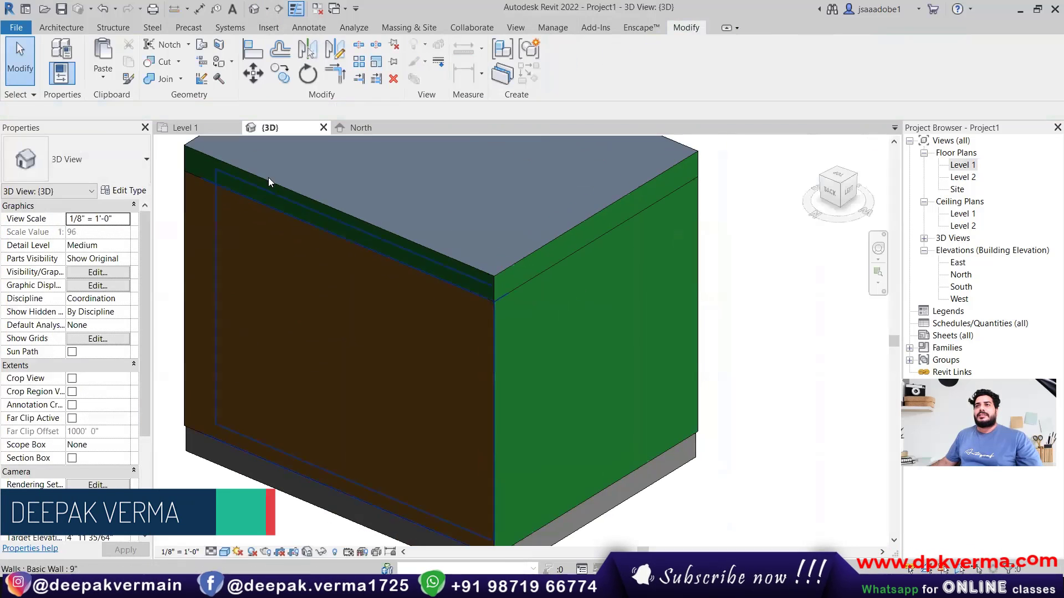
click(231, 61)
click(243, 85)
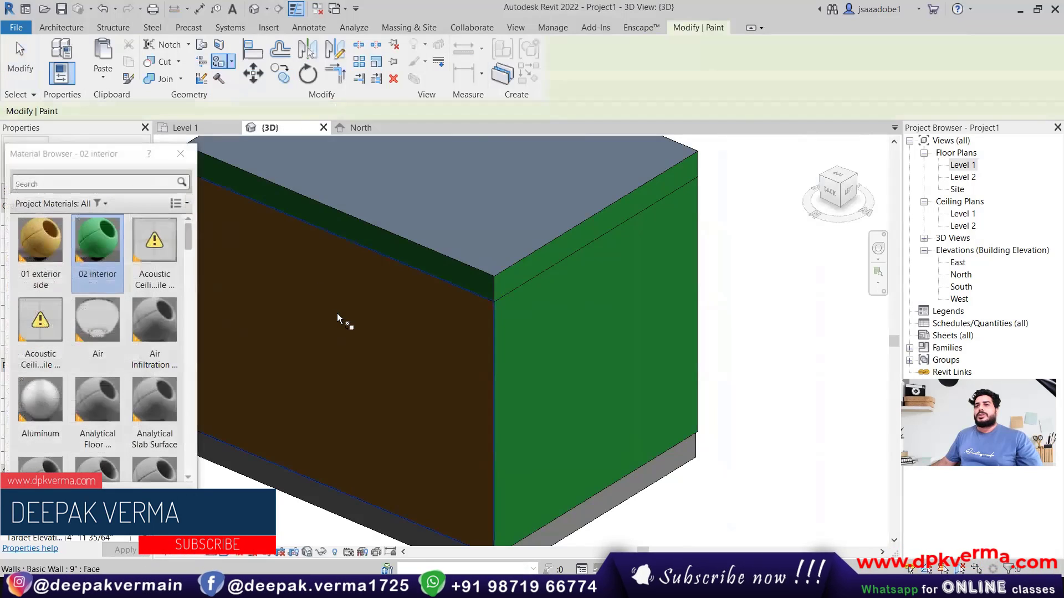
click(337, 314)
click(182, 147)
- Orbit the box to check every side, then start a render of the 3D view
scroll(649, 276, down, 3)
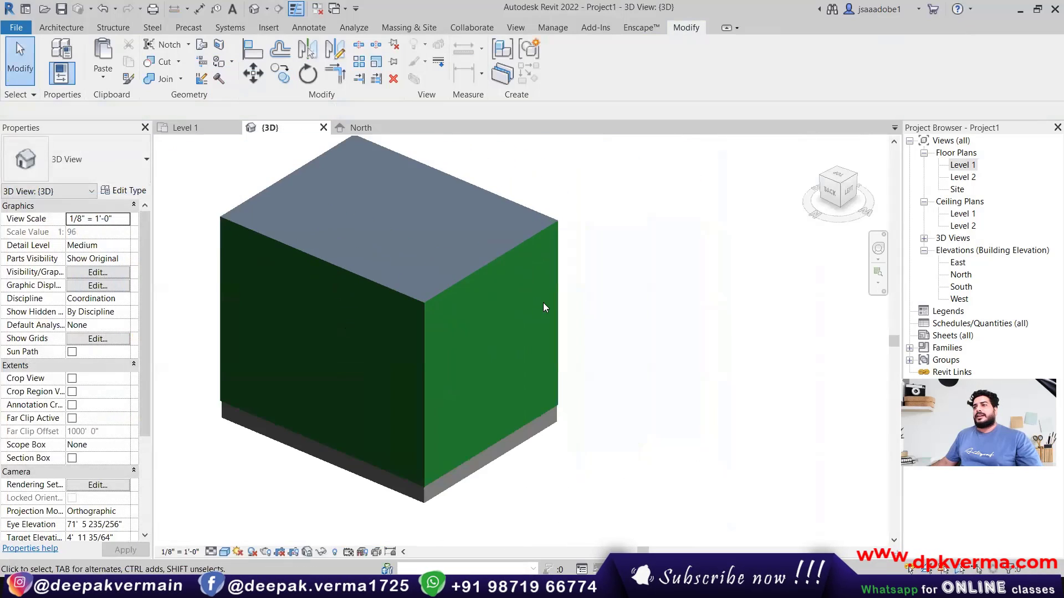
mouse_move(543, 303)
shift+middle_down()
mouse_move(357, 281)
mouse_move(567, 296)
shift+middle_up()
scroll(567, 296, up, 3)
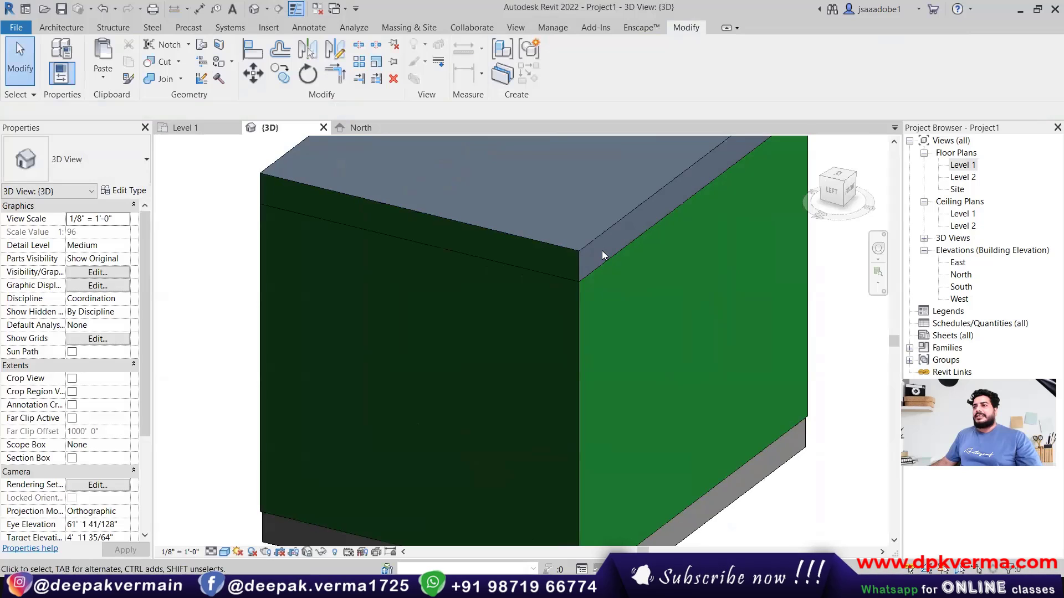
mouse_move(386, 239)
shift+middle_down()
mouse_move(485, 318)
mouse_move(543, 316)
mouse_move(385, 362)
mouse_move(479, 329)
shift+middle_up()
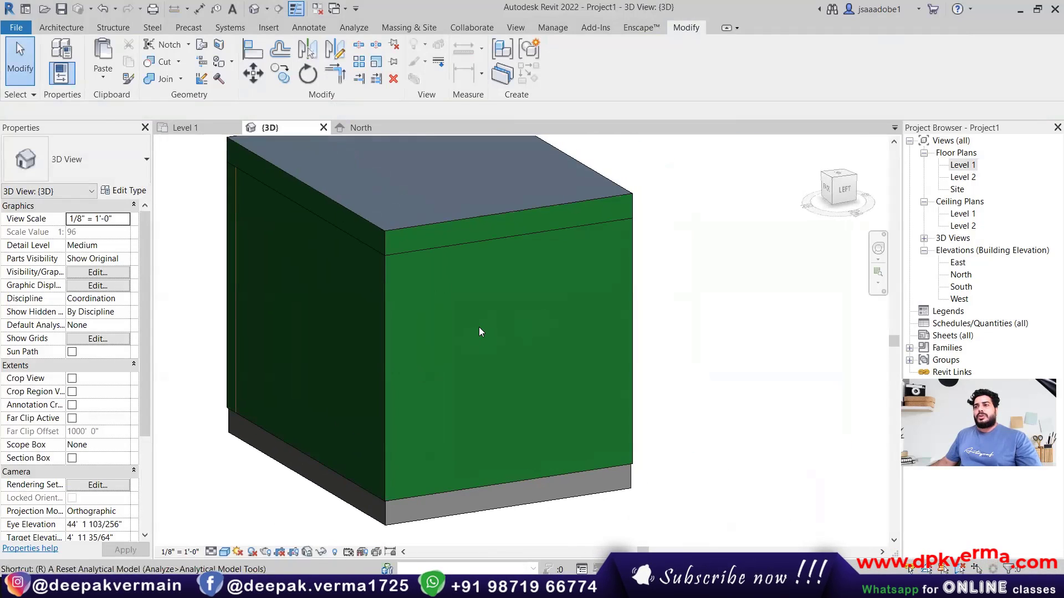
key(r)
key(r)
click(53, 41)
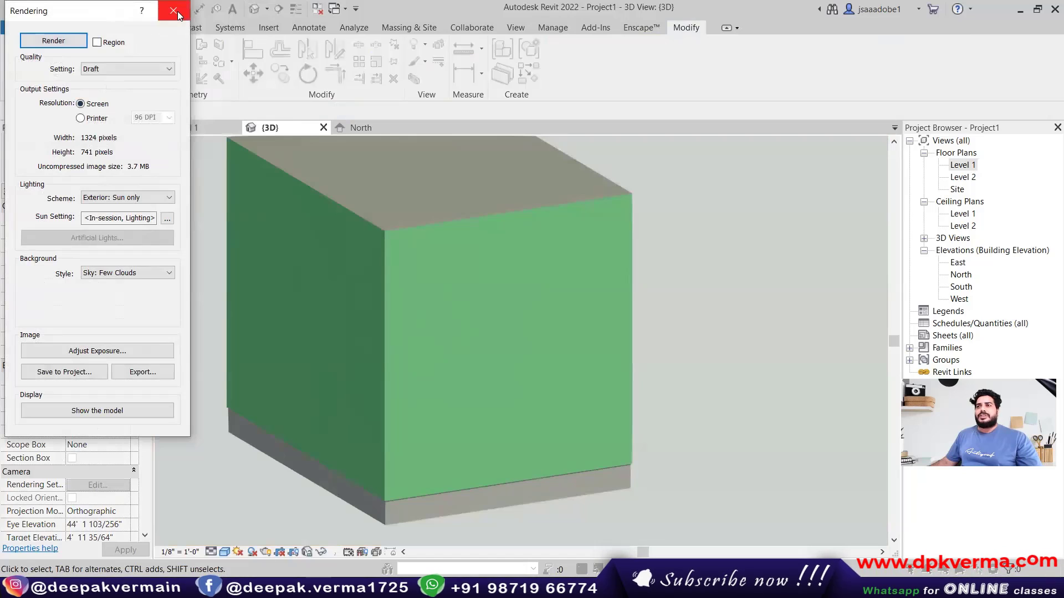
- Close the rendering settings, pick the roof to remove it, and select the floor slab
click(177, 12)
scroll(488, 322, down, 5)
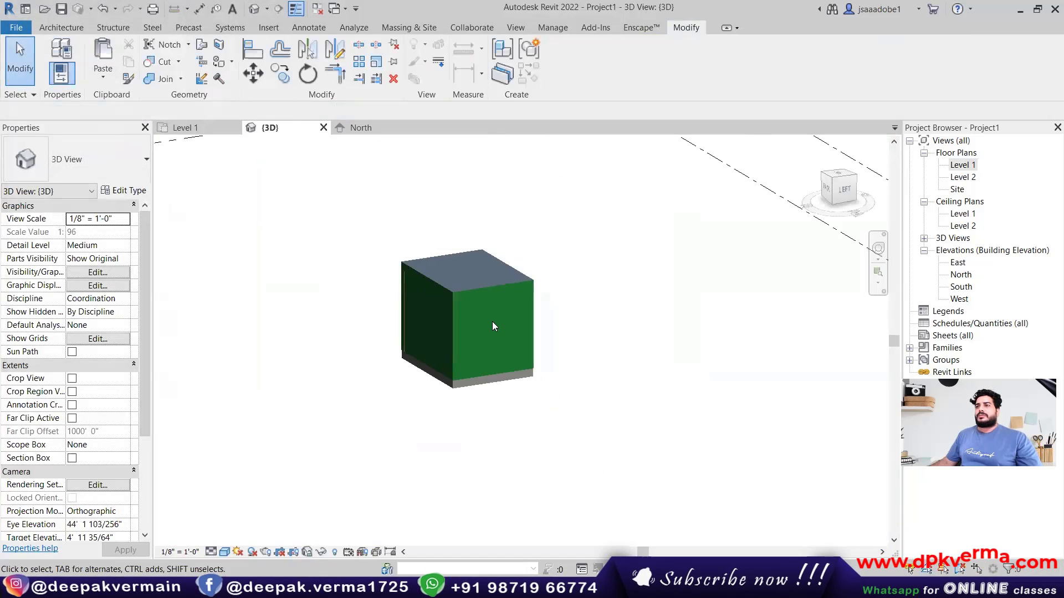
drag(276, 258, 511, 488)
click(511, 488)
scroll(449, 407, up, 3)
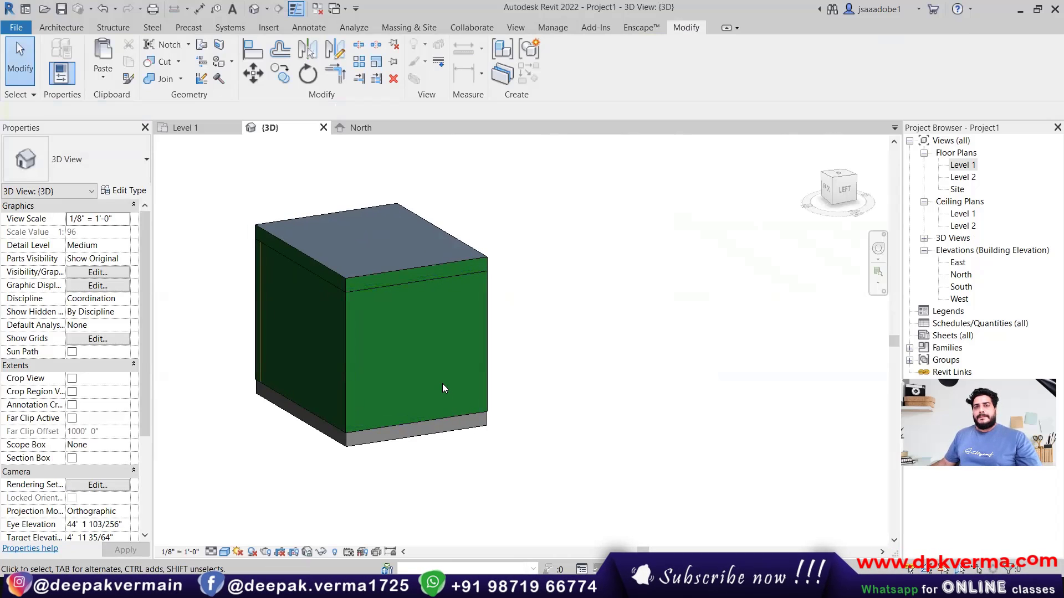
click(404, 271)
key(Escape)
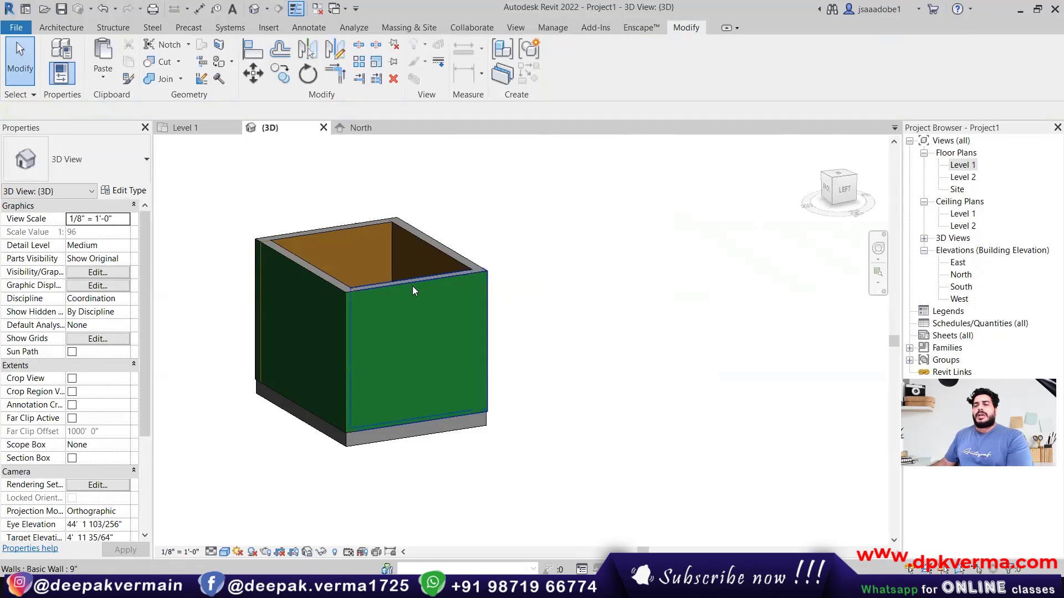
scroll(418, 295, down, 2)
click(414, 382)
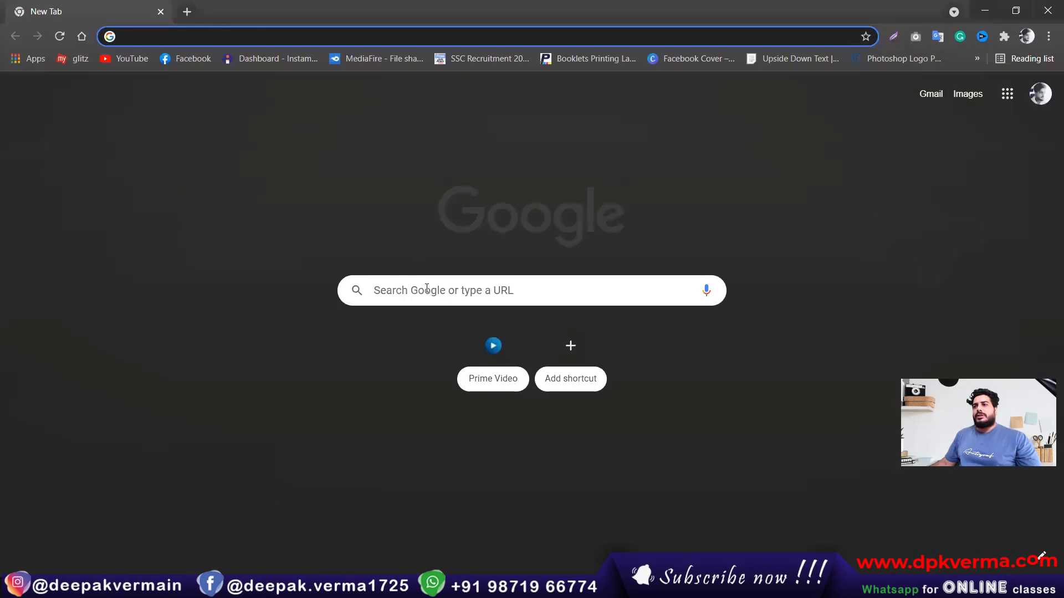
- Search Google for 'house front view' and show the image results
click(427, 288)
text(hous)
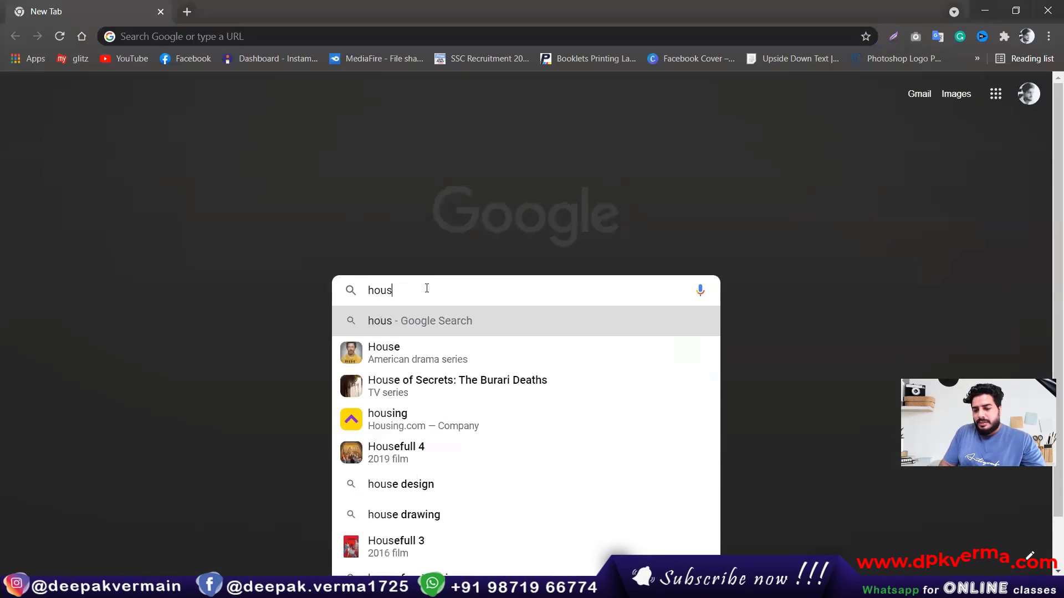
text(e fro)
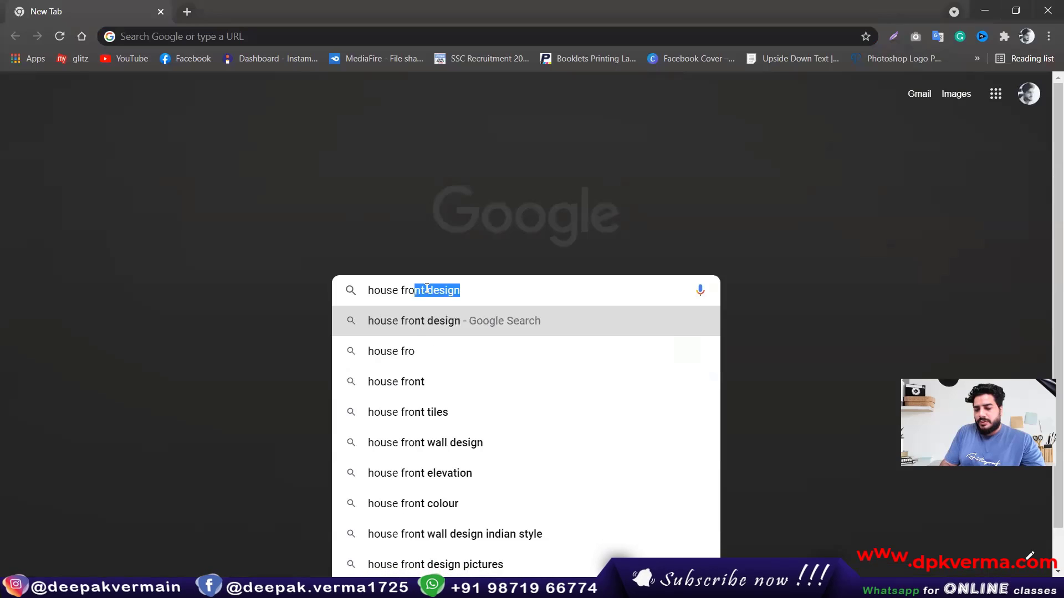
text(nt view)
key(Return)
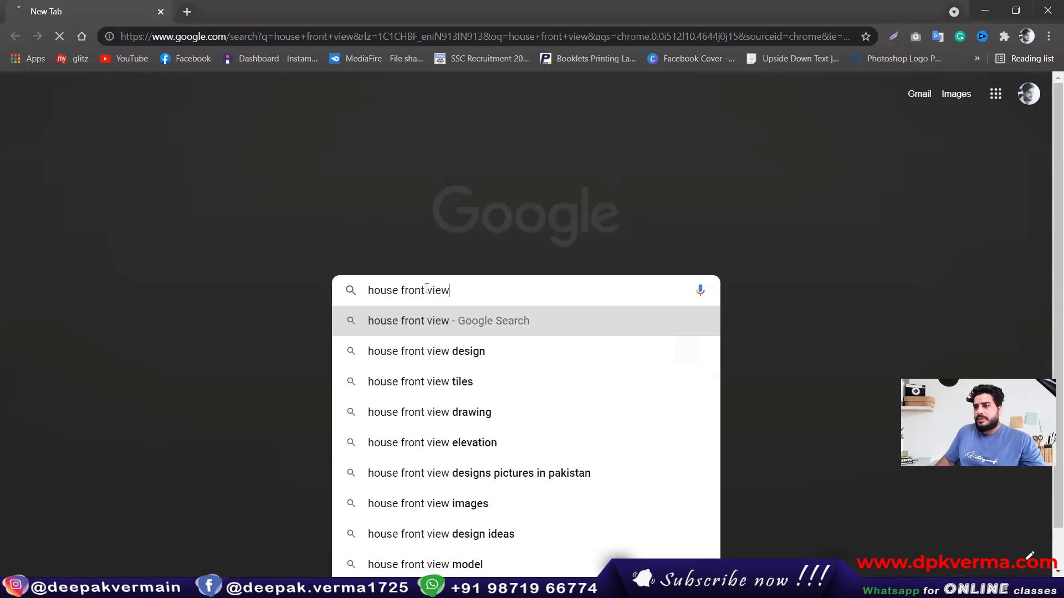
click(188, 148)
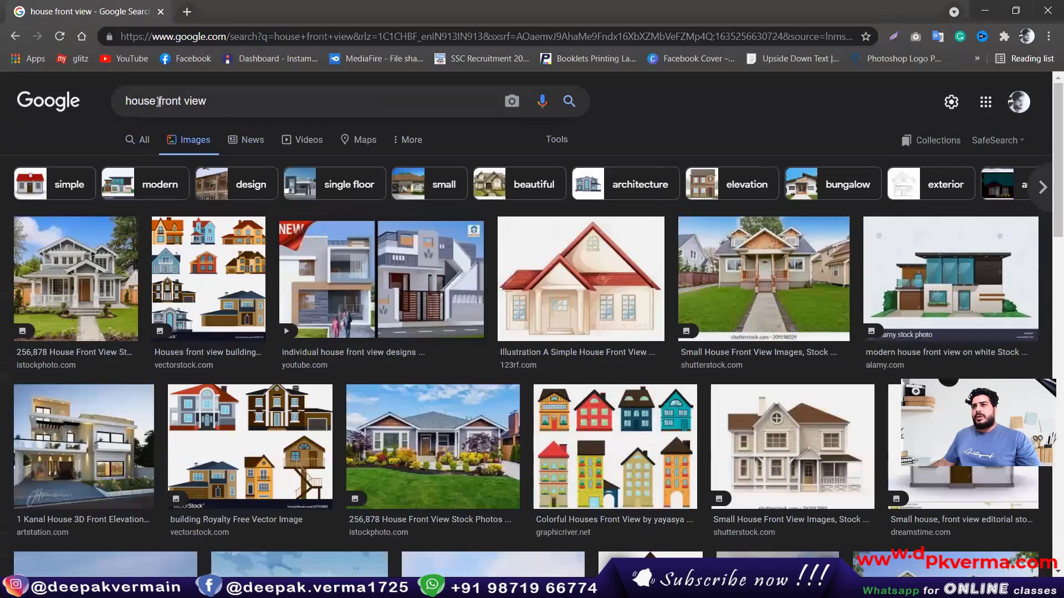
- Change the image search to 'house boundry wall', accepting the corrected 'house boundary wall'
click(360, 114)
key(ctrl+shift+Left)
key(ctrl+shift+Left)
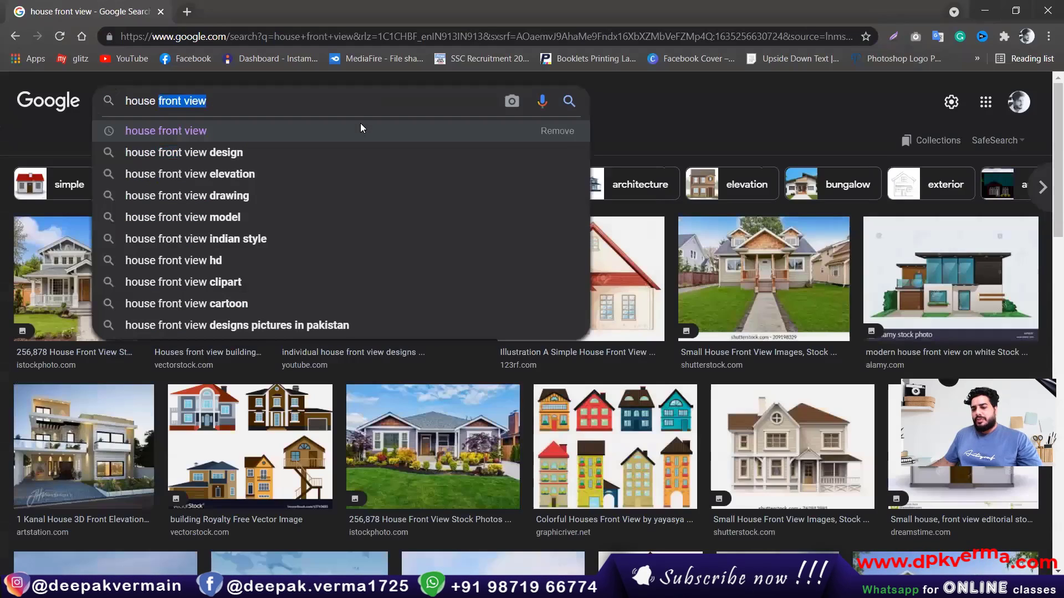
text(boundry)
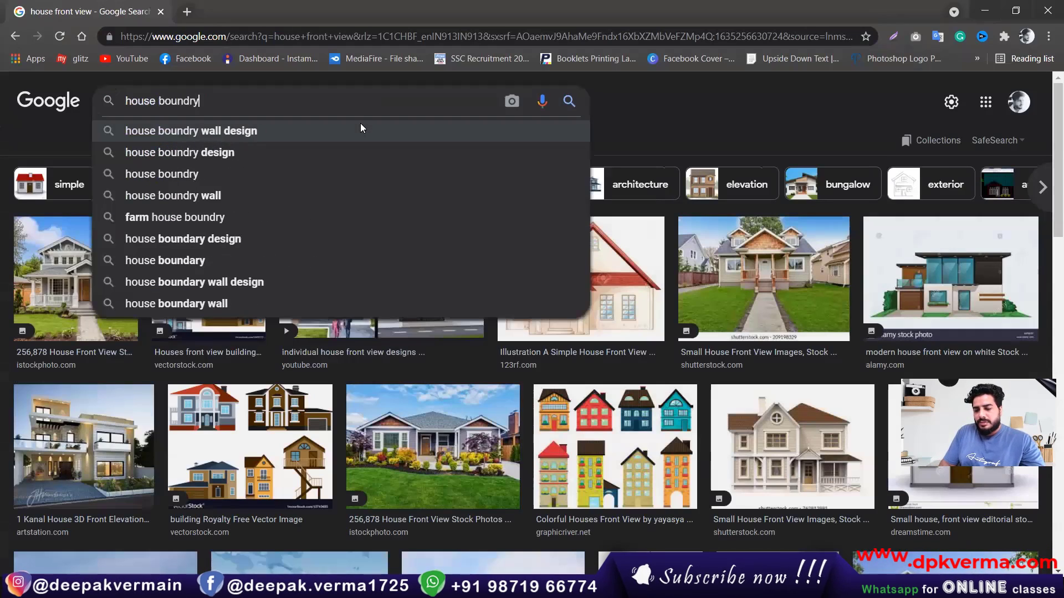
text( wall)
key(Return)
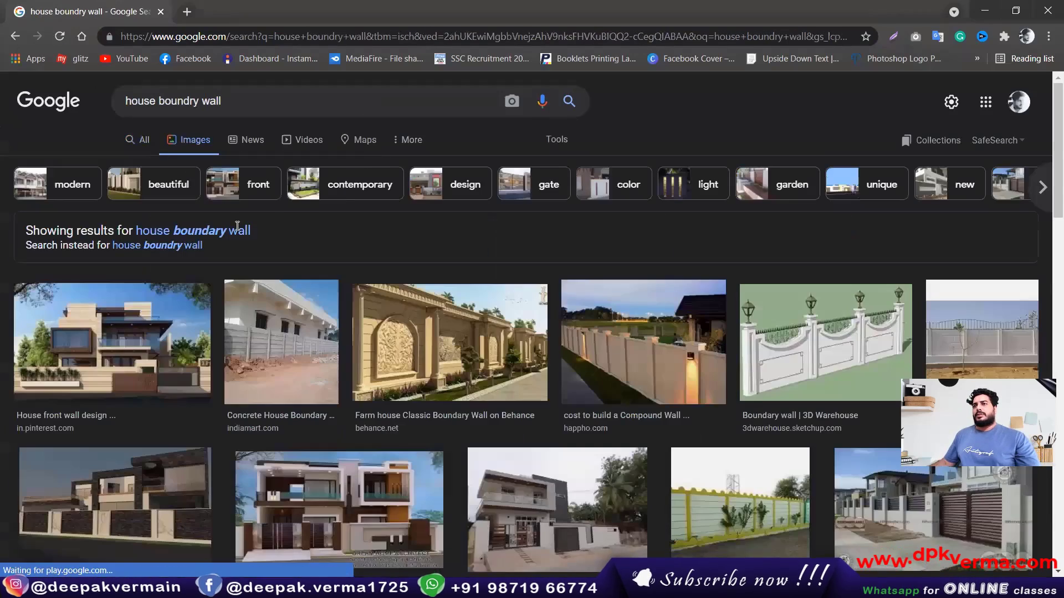
click(237, 229)
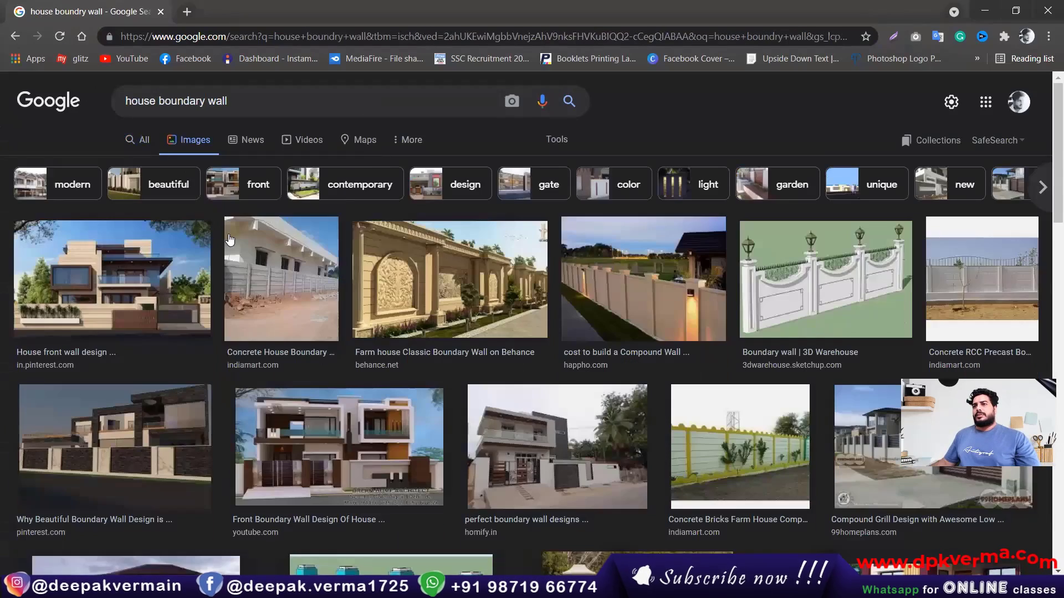
- Preview the concrete, 3D Warehouse, compound wall cost and dark stone boundary wall images
scroll(272, 253, down, 1)
click(275, 239)
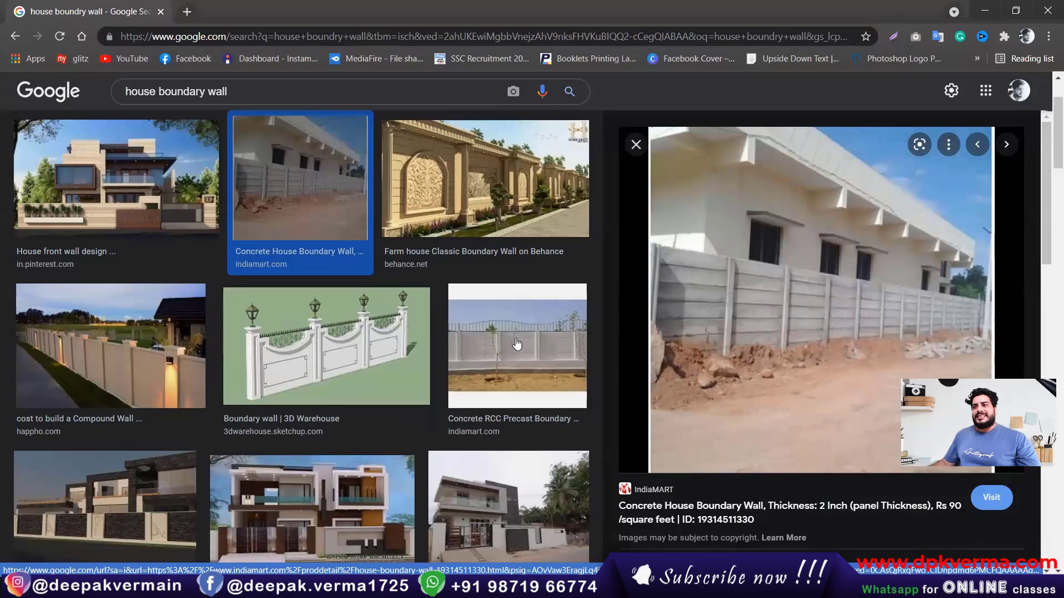
click(391, 343)
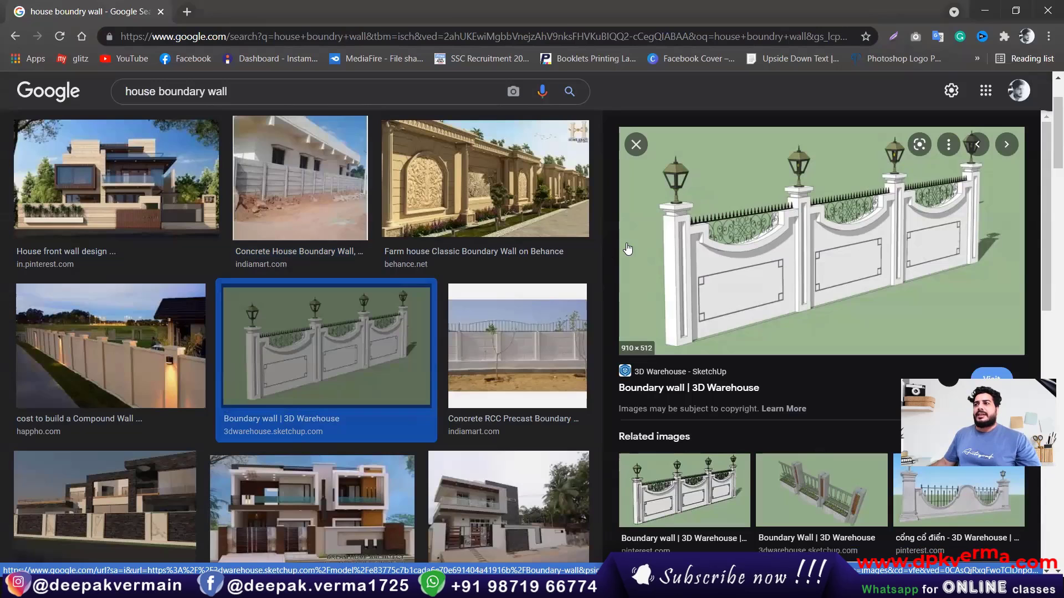
click(122, 332)
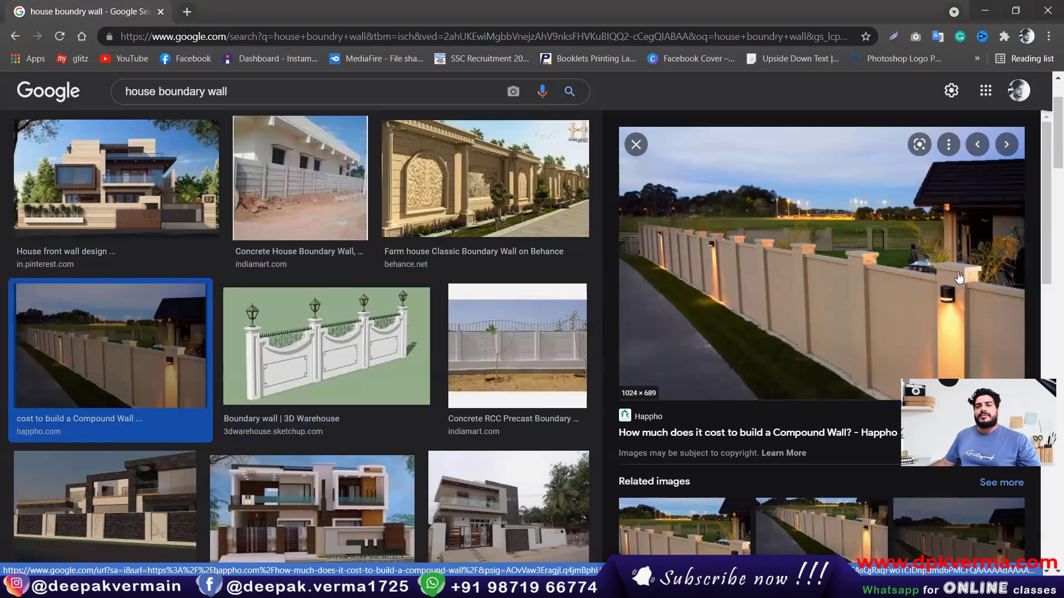
scroll(180, 312, down, 4)
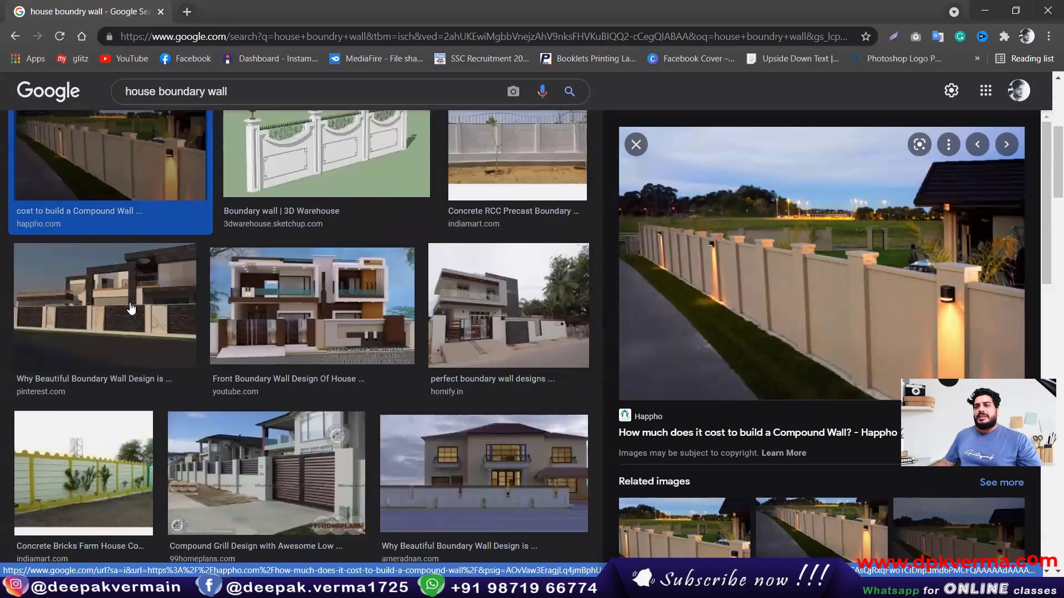
click(131, 308)
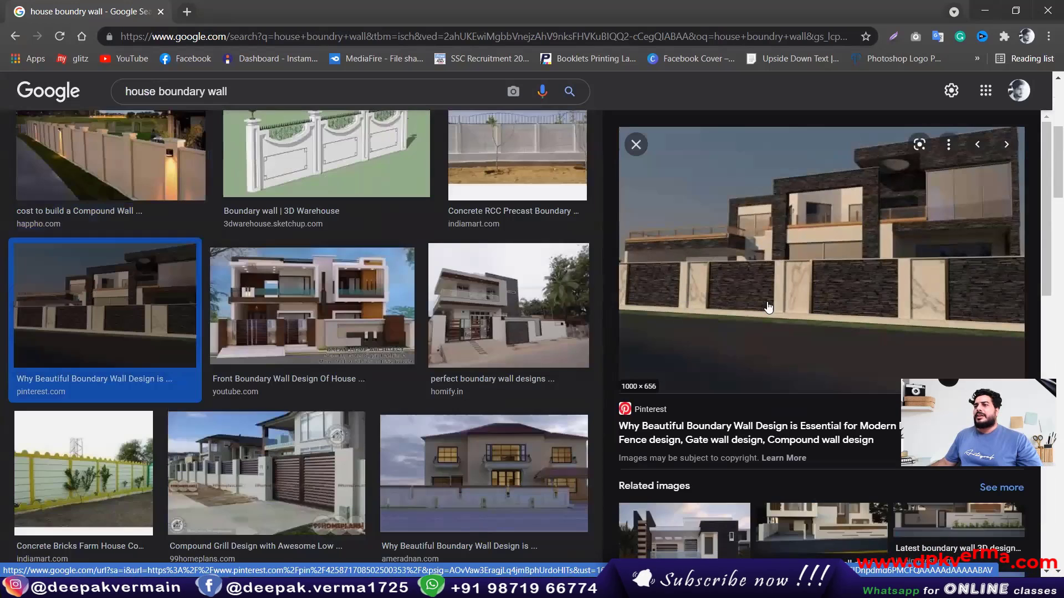
key(Down)
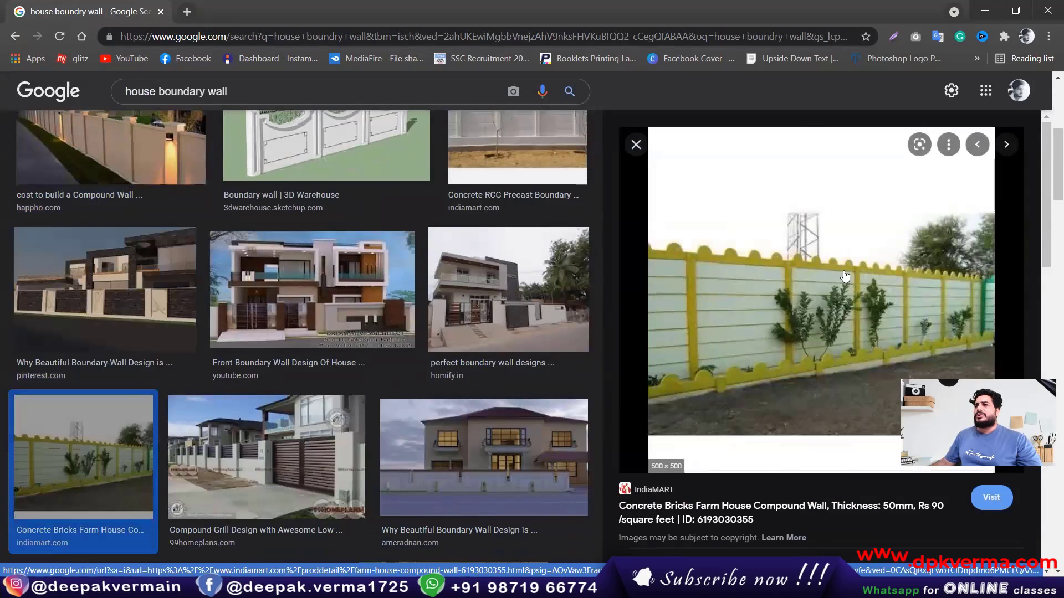
- Preview more designs, including cyan and red walls, ending on the Front wall design house
scroll(847, 285, down, 1)
scroll(847, 285, down, 3)
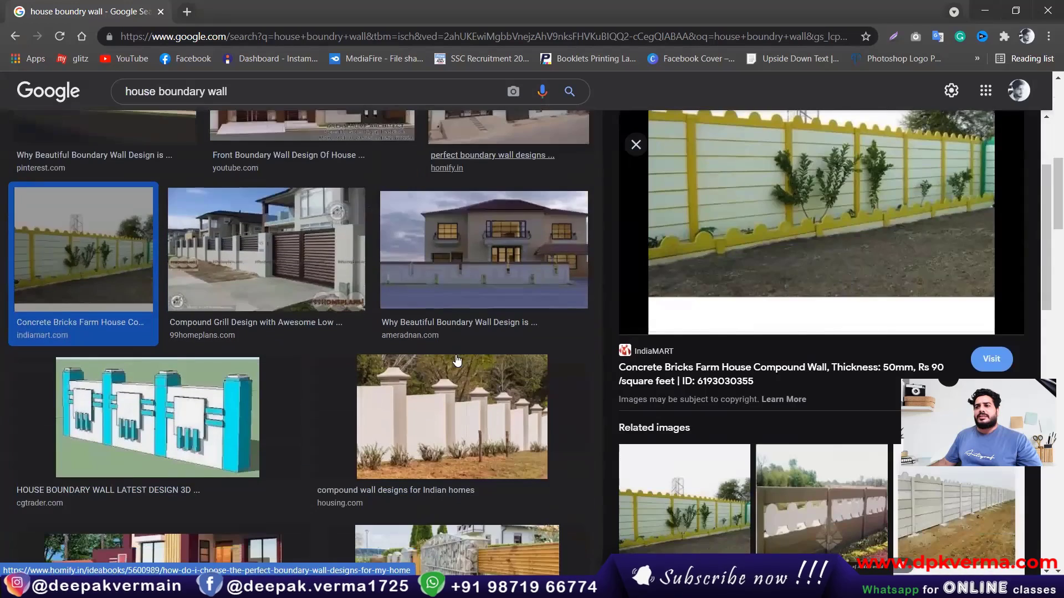
key(Right)
key(Right)
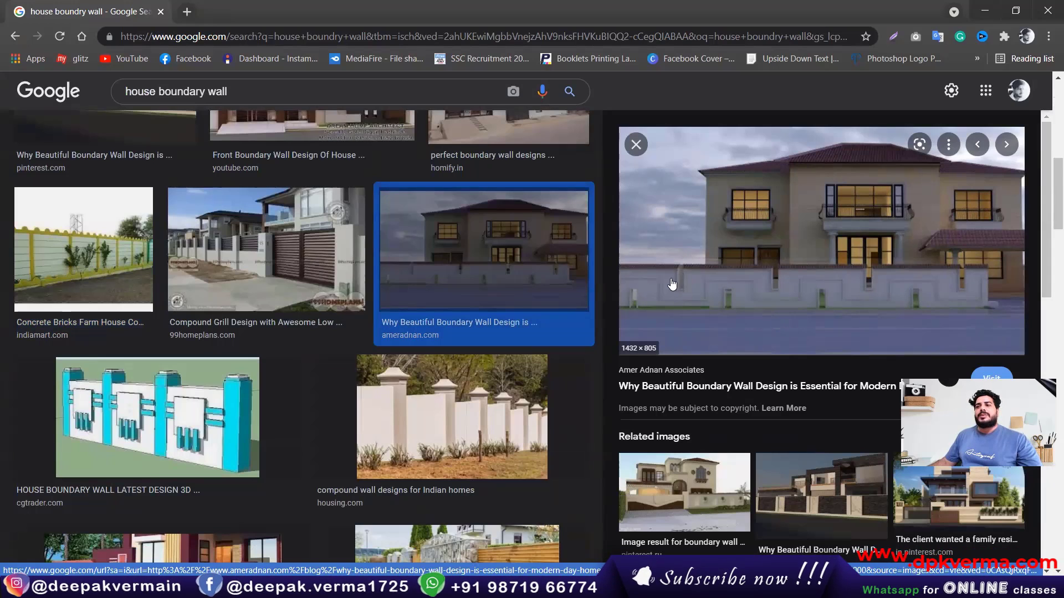
scroll(278, 394, down, 2)
scroll(196, 192, down, 1)
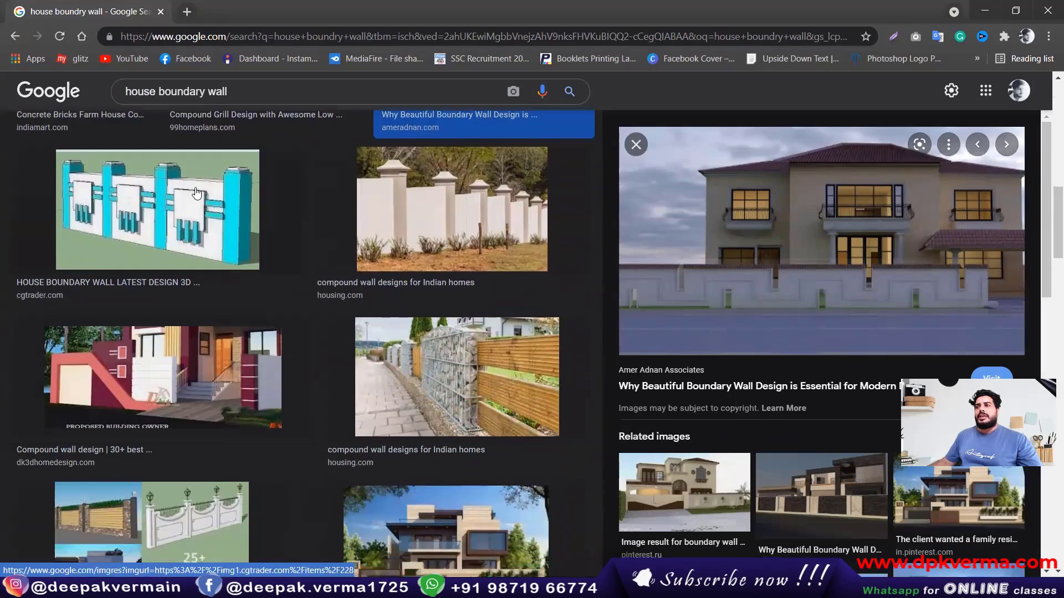
click(196, 192)
click(161, 391)
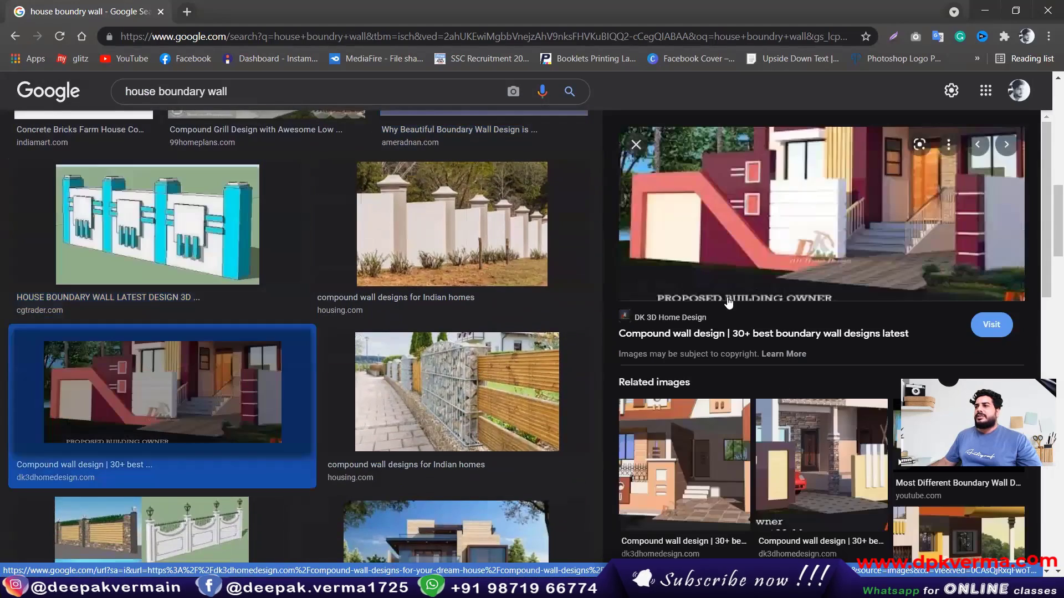
mouse_move(755, 243)
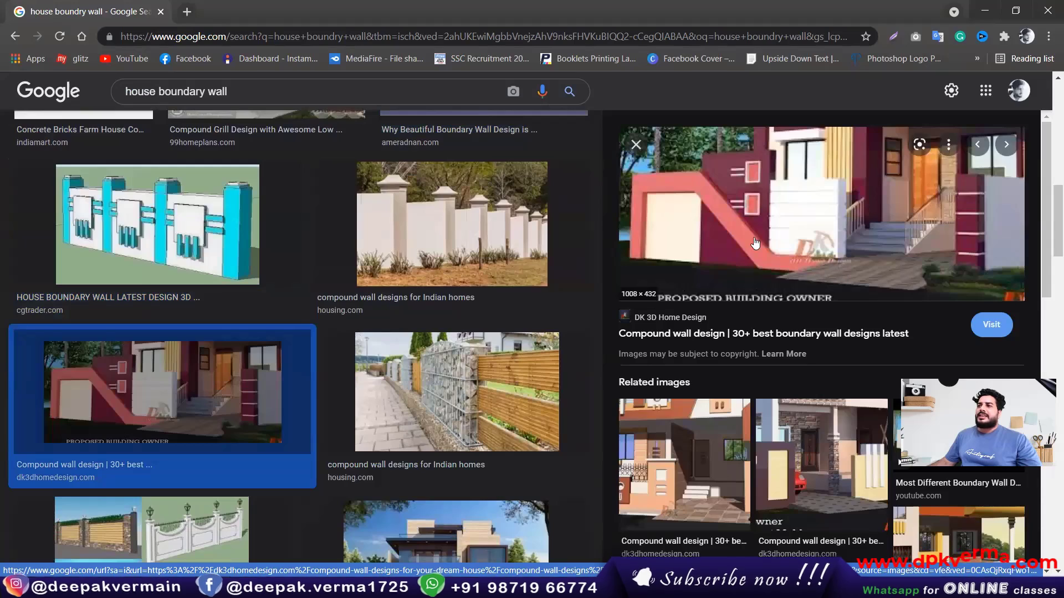
scroll(754, 243, down, 1)
scroll(459, 345, down, 1)
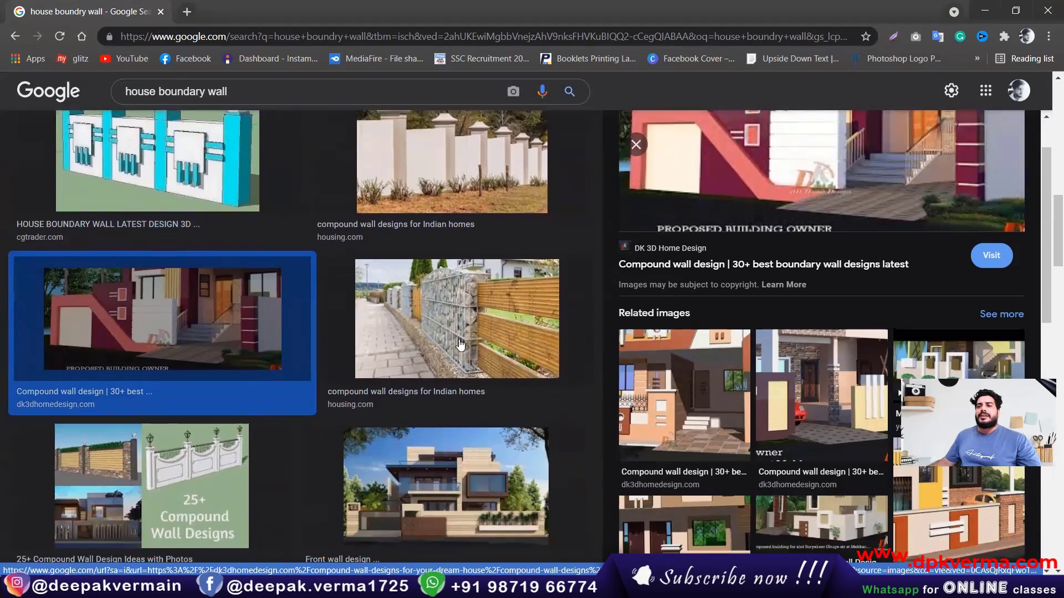
scroll(459, 344, down, 3)
click(425, 322)
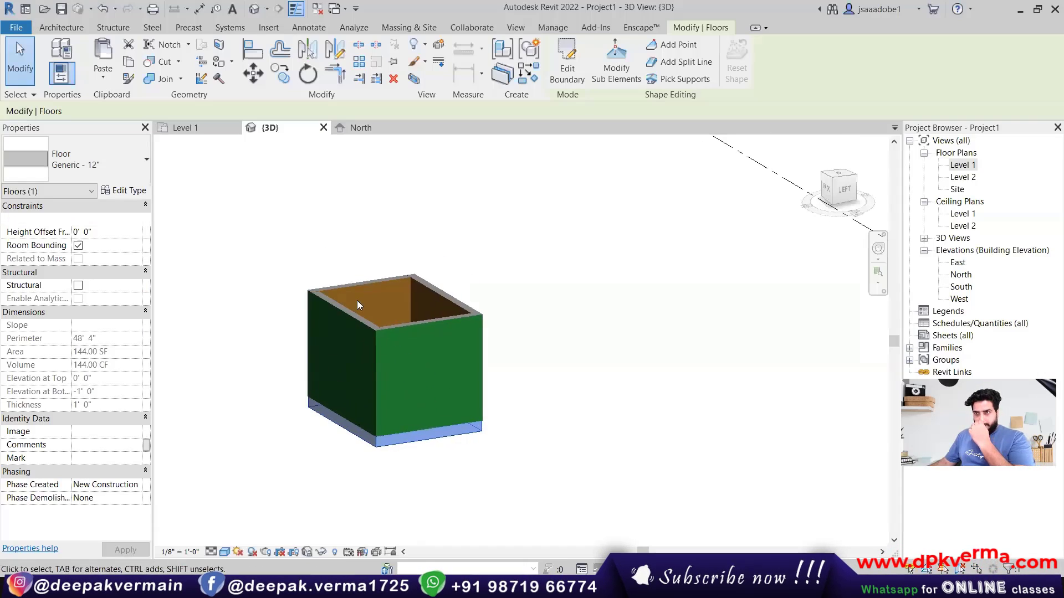
- Window-select all the box's walls and floor slab and delete them
drag(262, 229, 560, 530)
key(Delete)
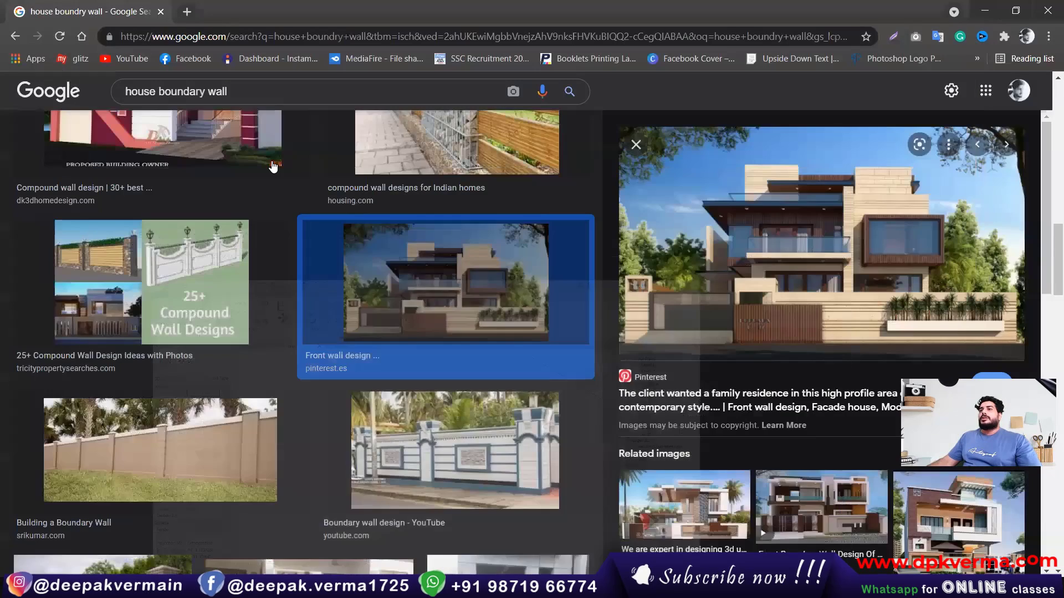
- Minimize Chrome and open This PC's Properties to view the system information
click(985, 10)
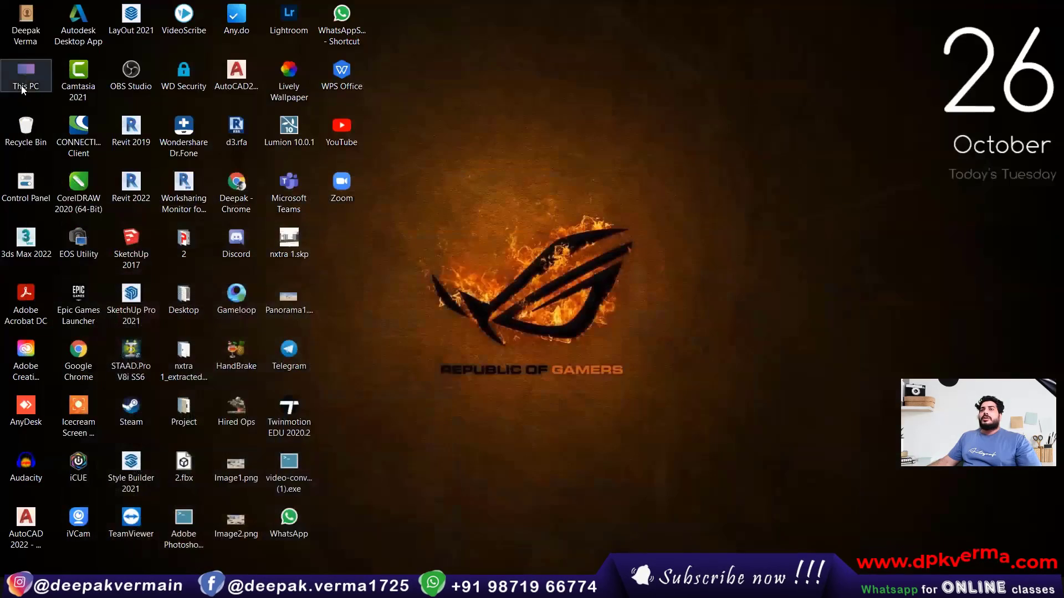
right_click(22, 90)
click(53, 255)
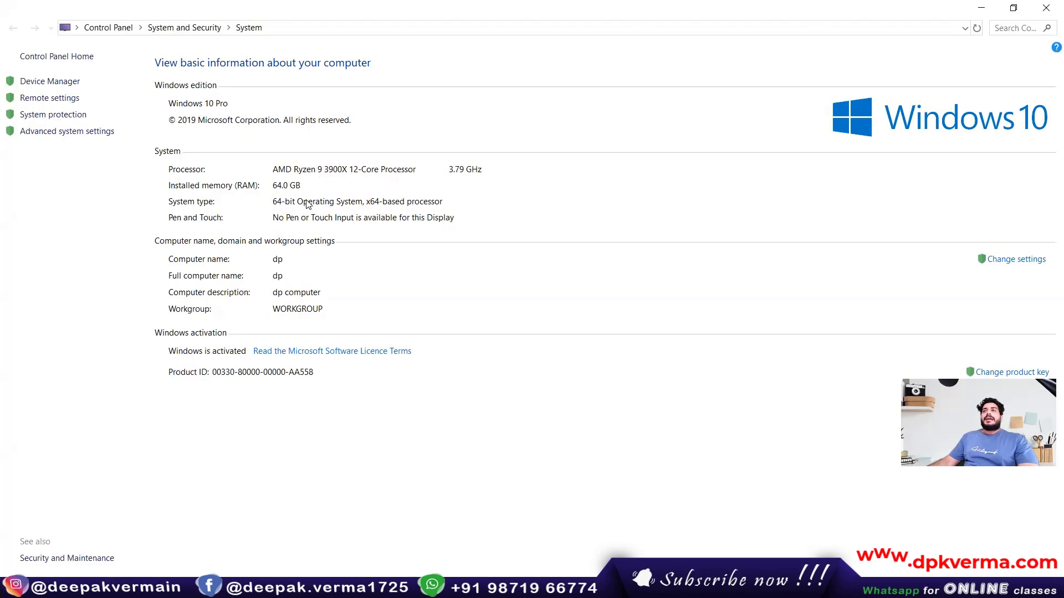
- Close the System information window
click(1048, 7)
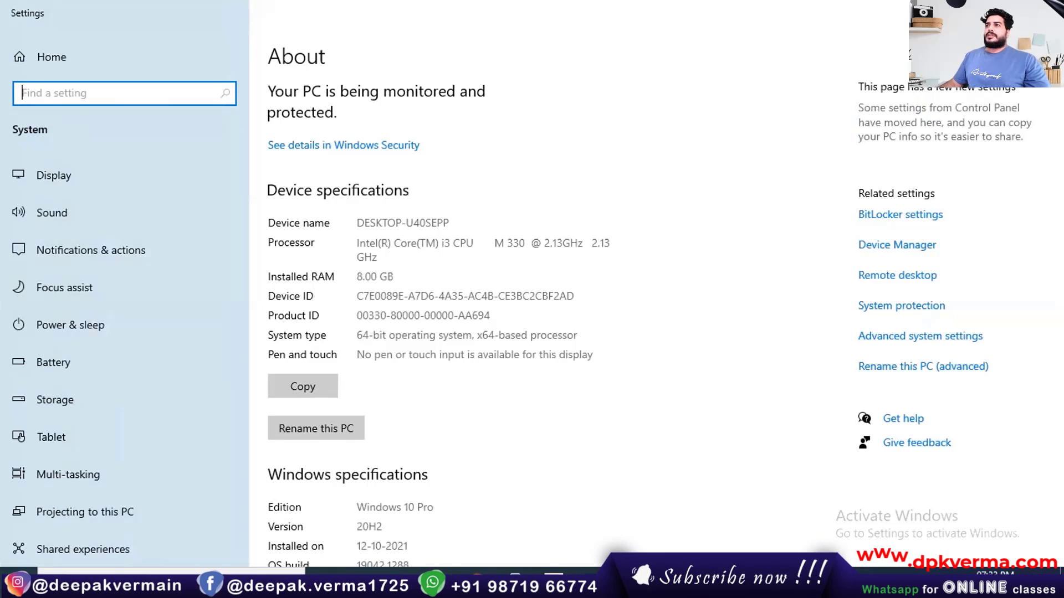
- Clear the Settings About window away with Win+D to show the desktop
key(super+d)
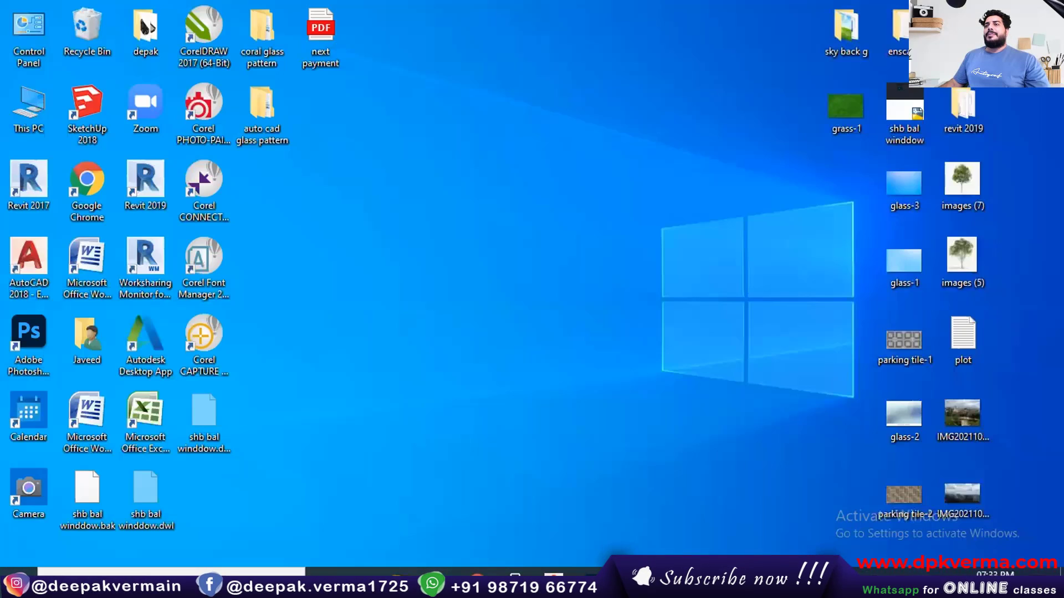